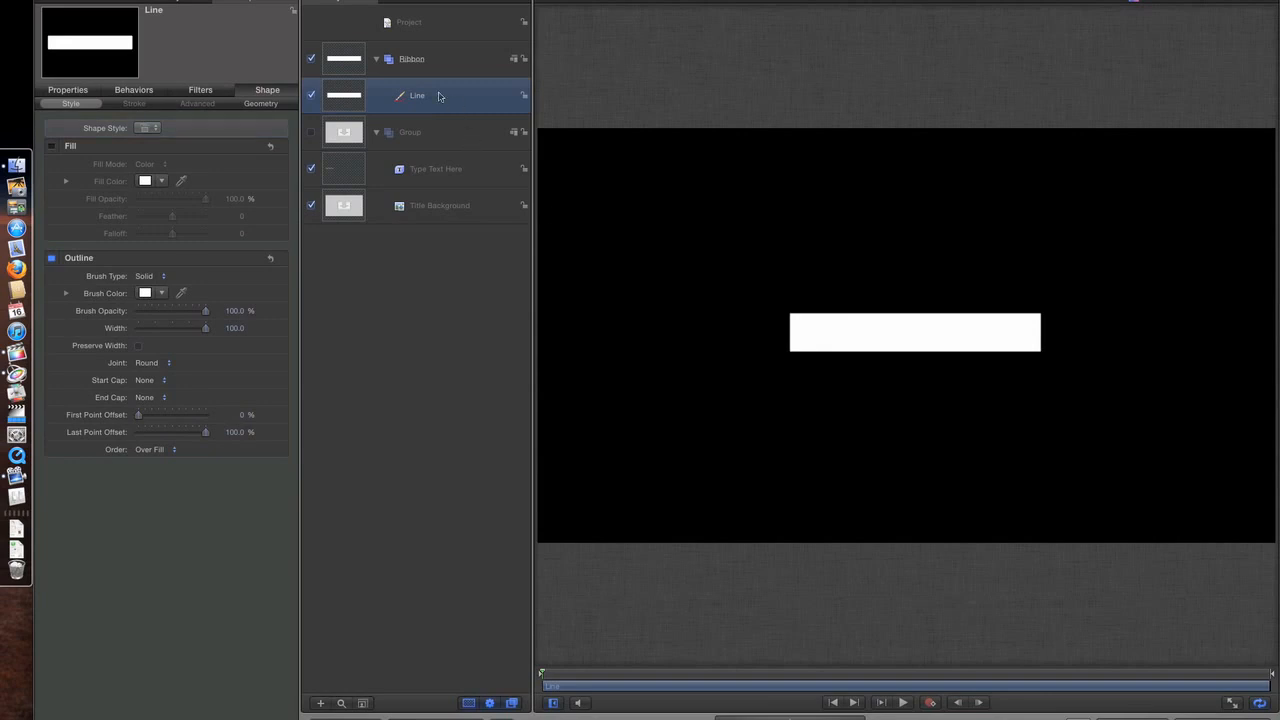
Duplicate the Line layer twice and rename the original layer Line01
key(super+d)
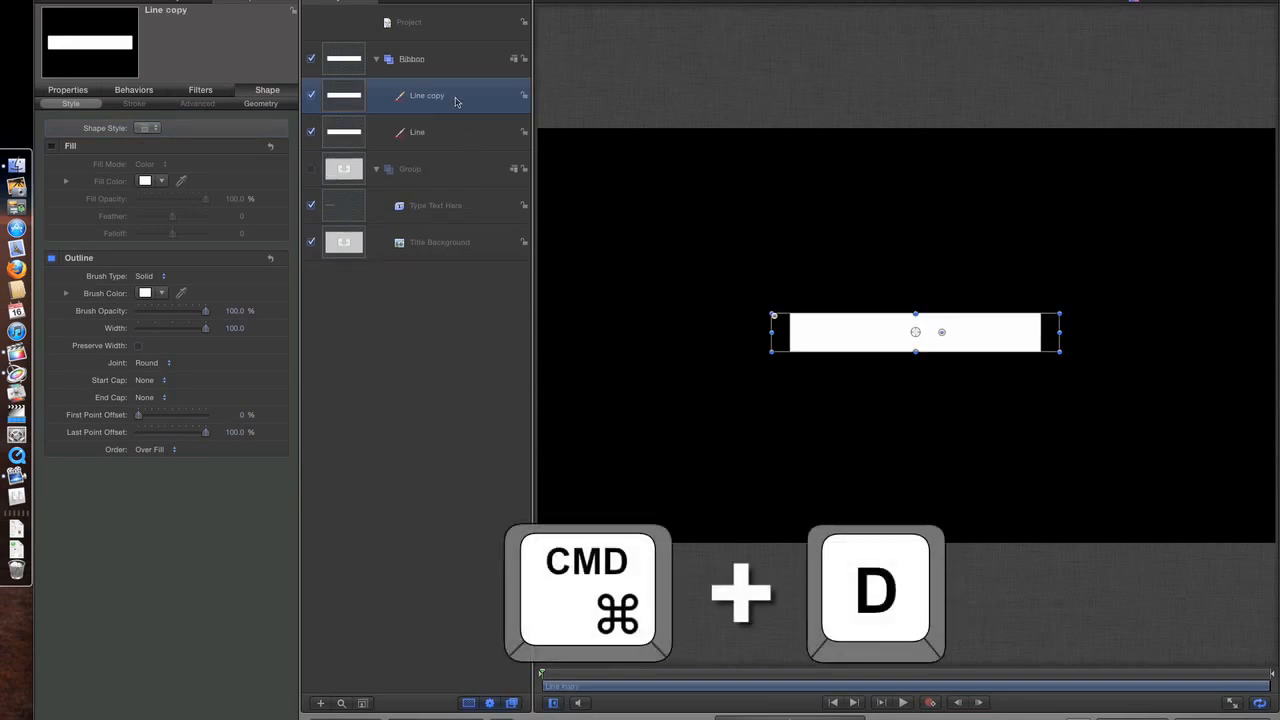
key(super+d)
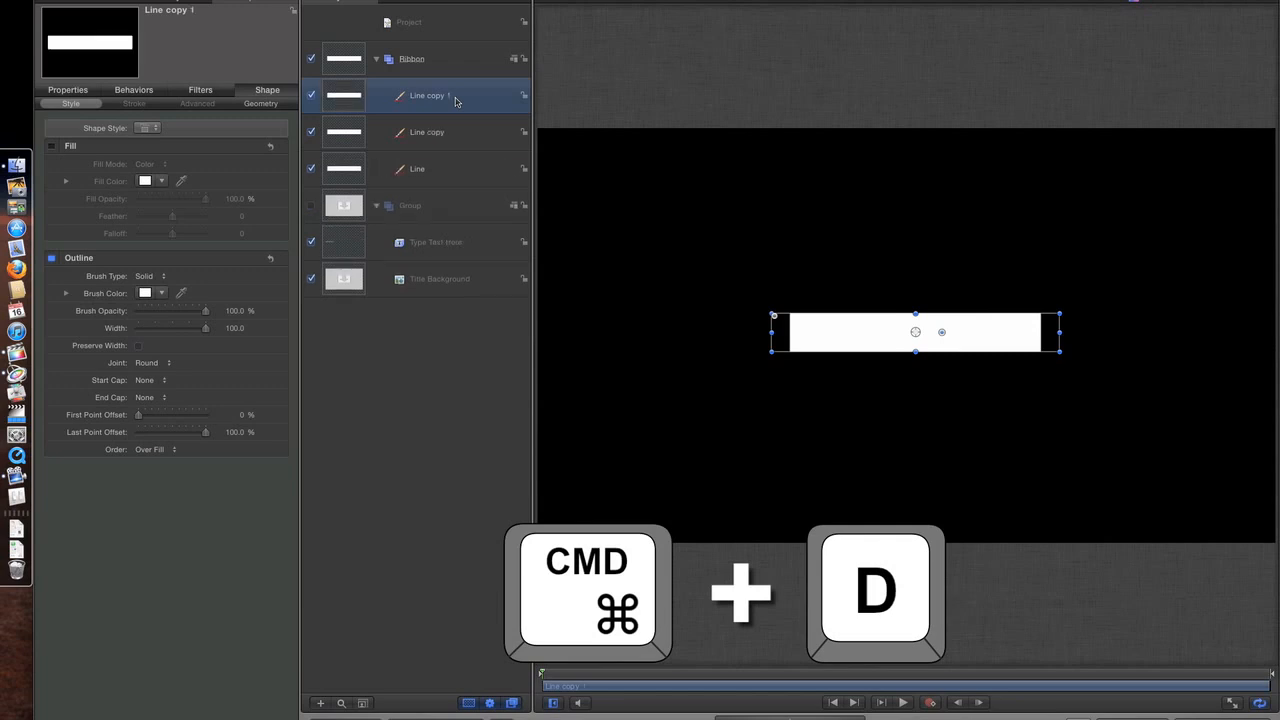
double_click(418, 170)
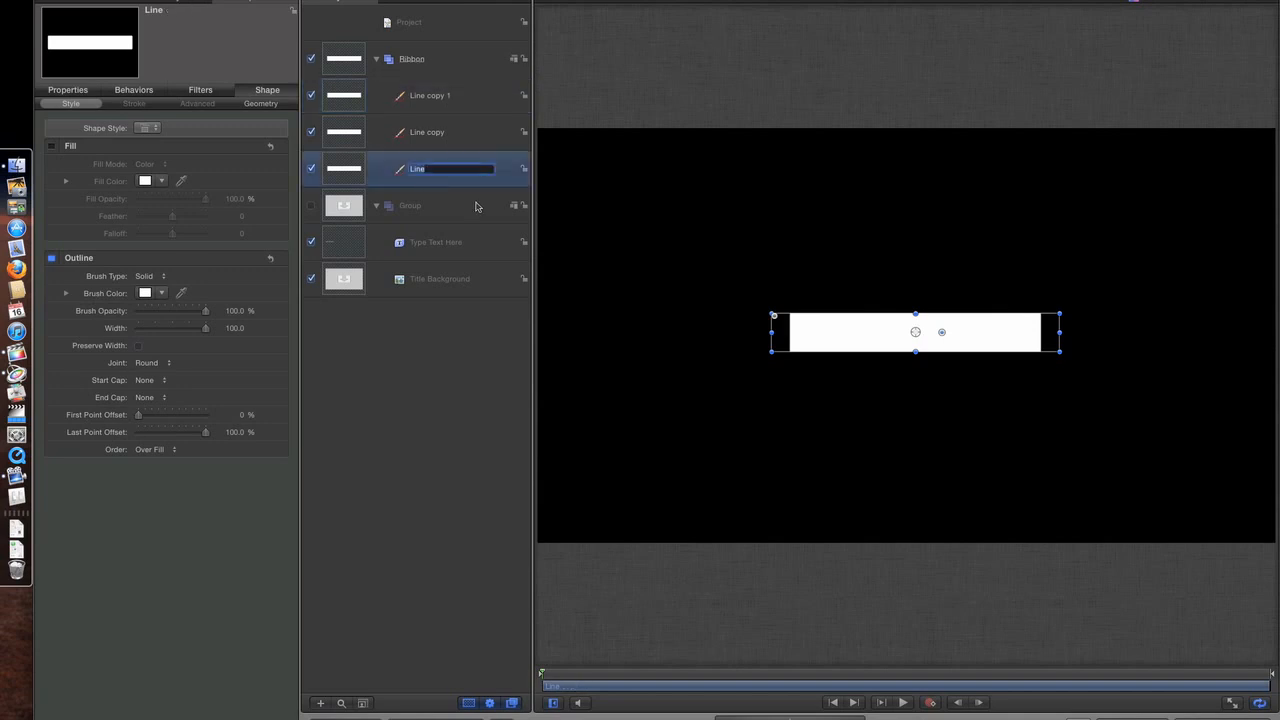
key(Right)
Rename the two duplicated line layers Line02 and Line03, working upward from Line01
key(shift+Tab)
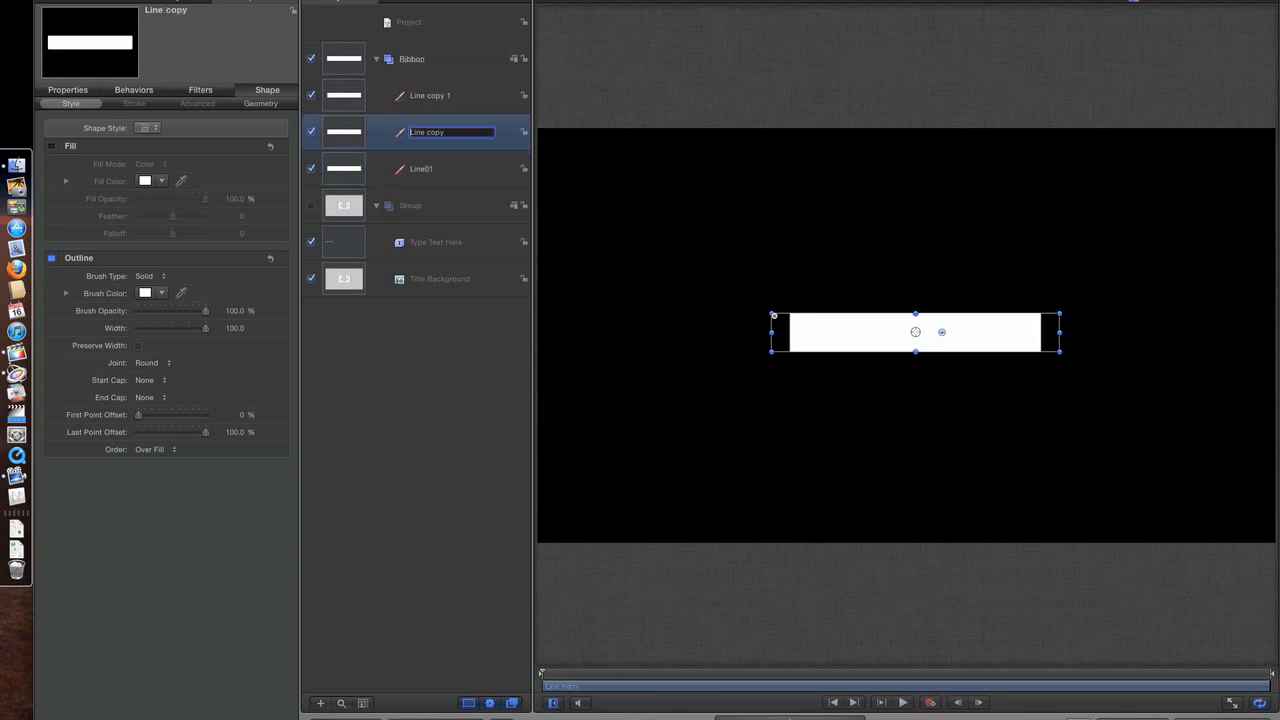
key(alt+shift+Left)
key(BackSpace)
key(Return)
key(Up)
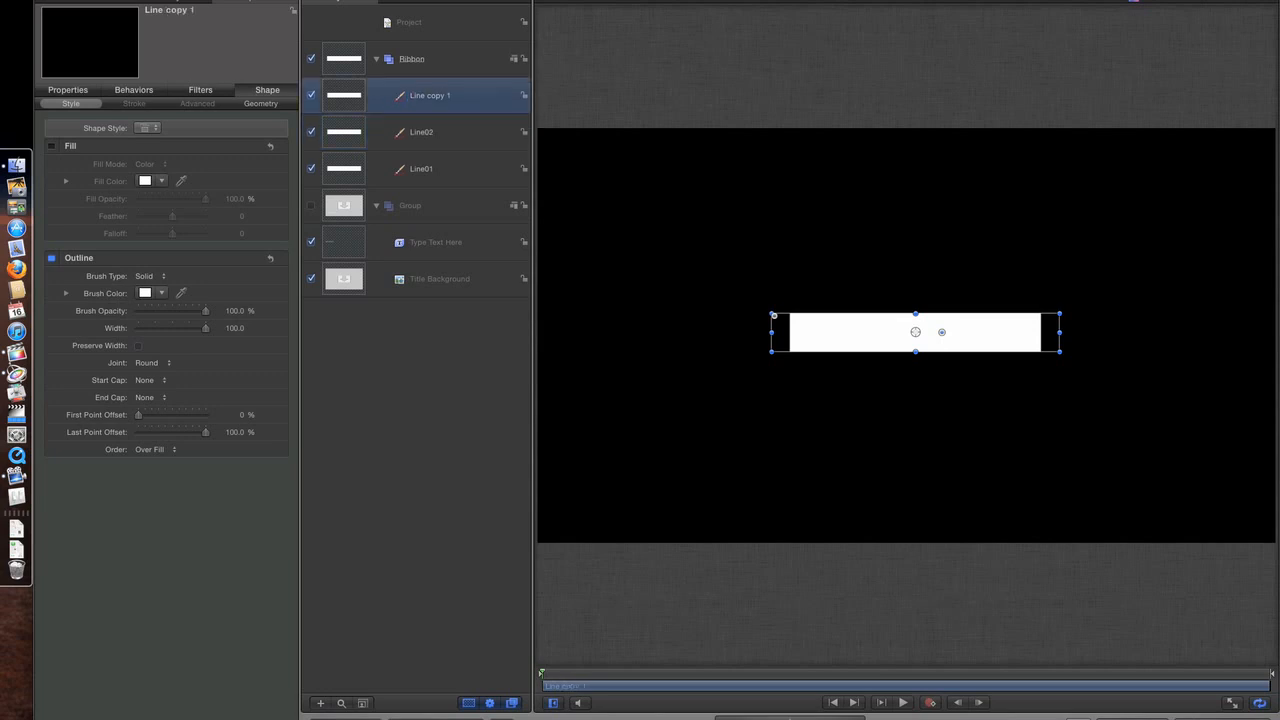
key(Return)
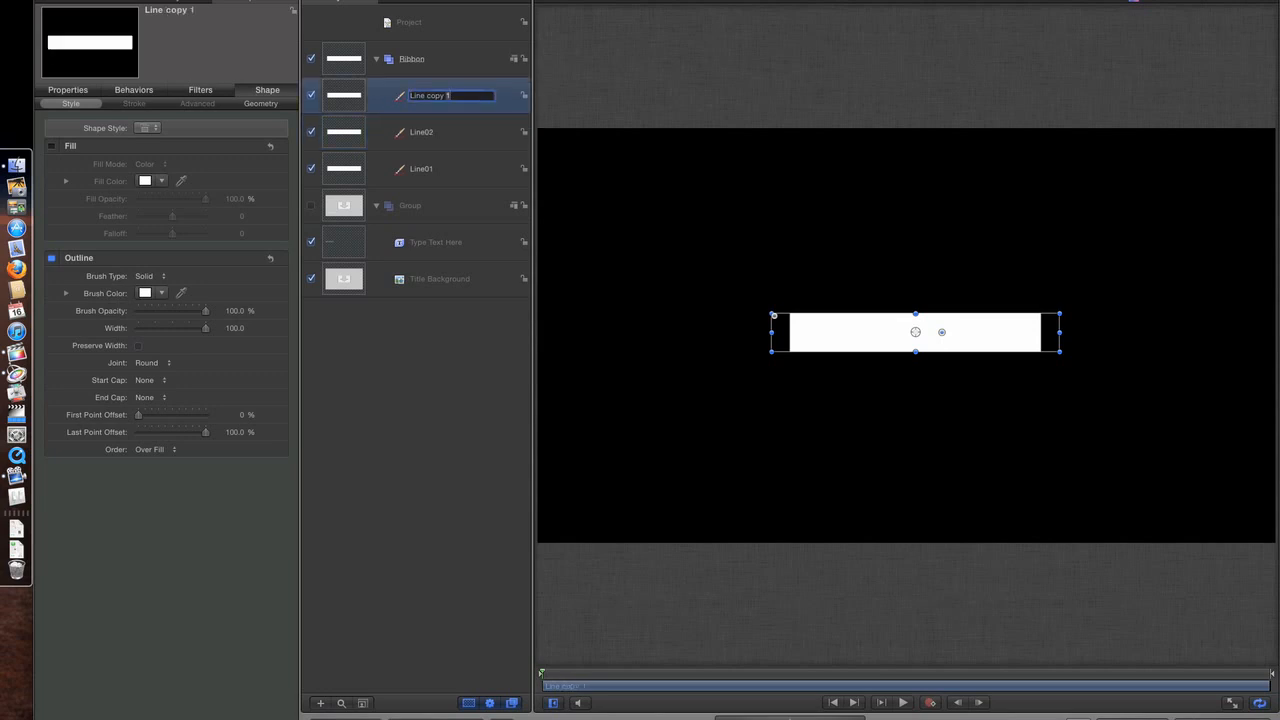
key(BackSpace)
text(03)
key(Return)
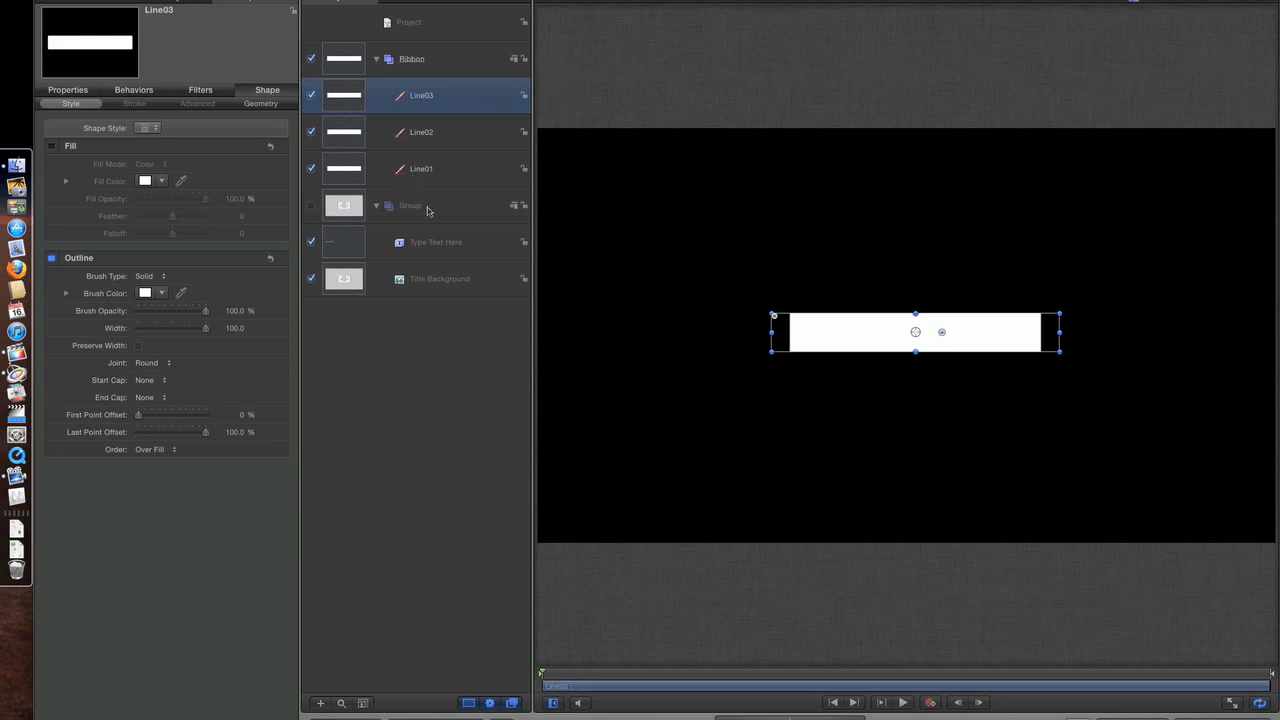
Move Line01 to the lower-left corner of the canvas and distort it into a shorter diagonal band rising rightward from below the frame
click(457, 175)
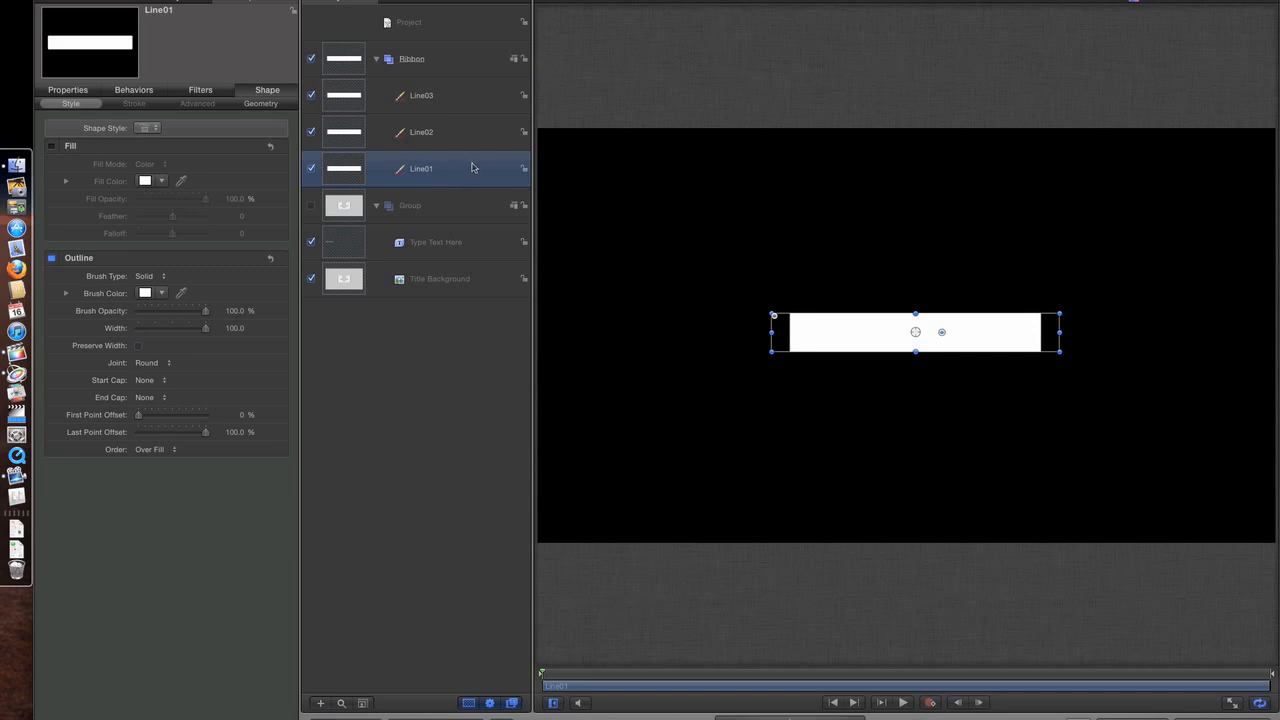
drag(855, 343, 661, 501)
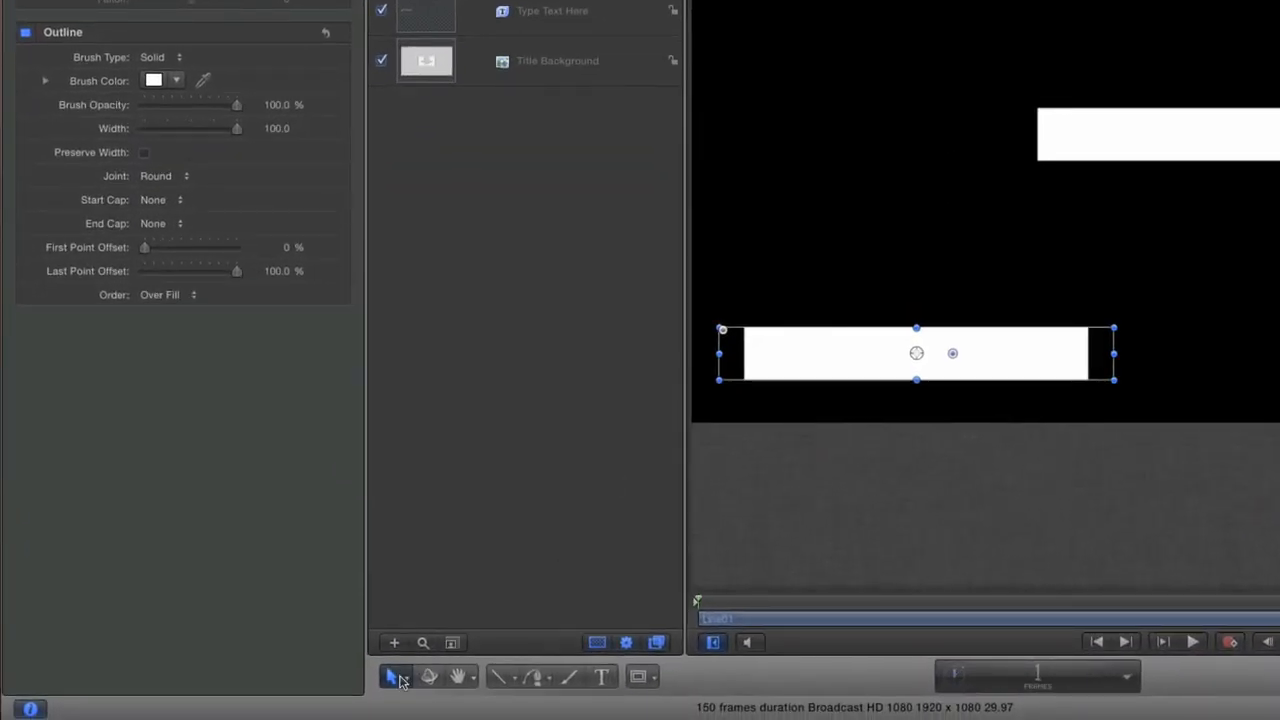
click(400, 680)
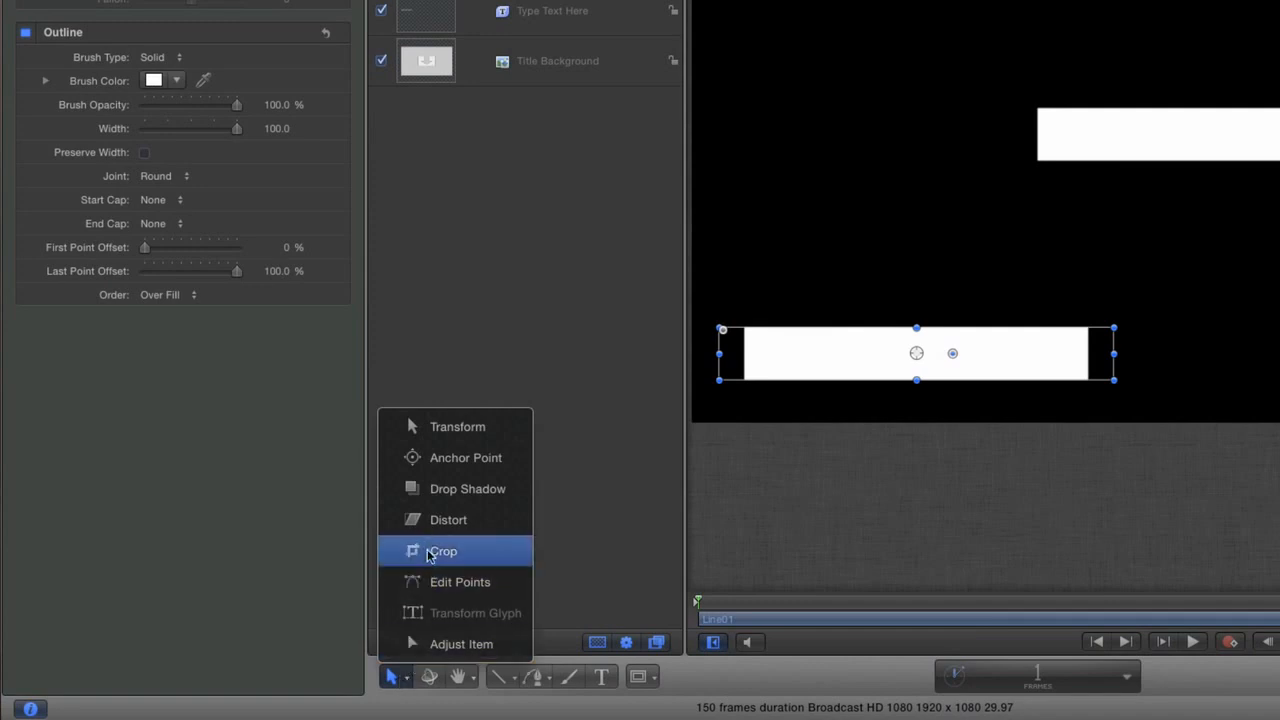
click(463, 518)
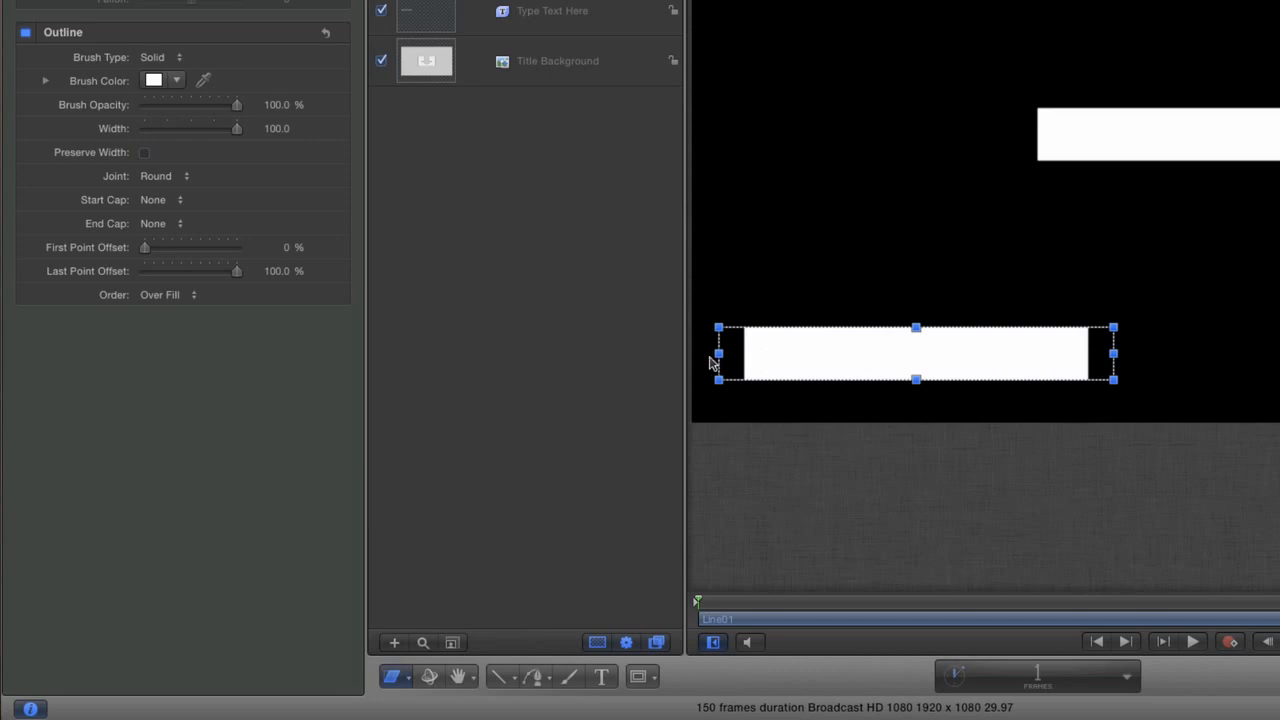
drag(719, 358, 733, 488)
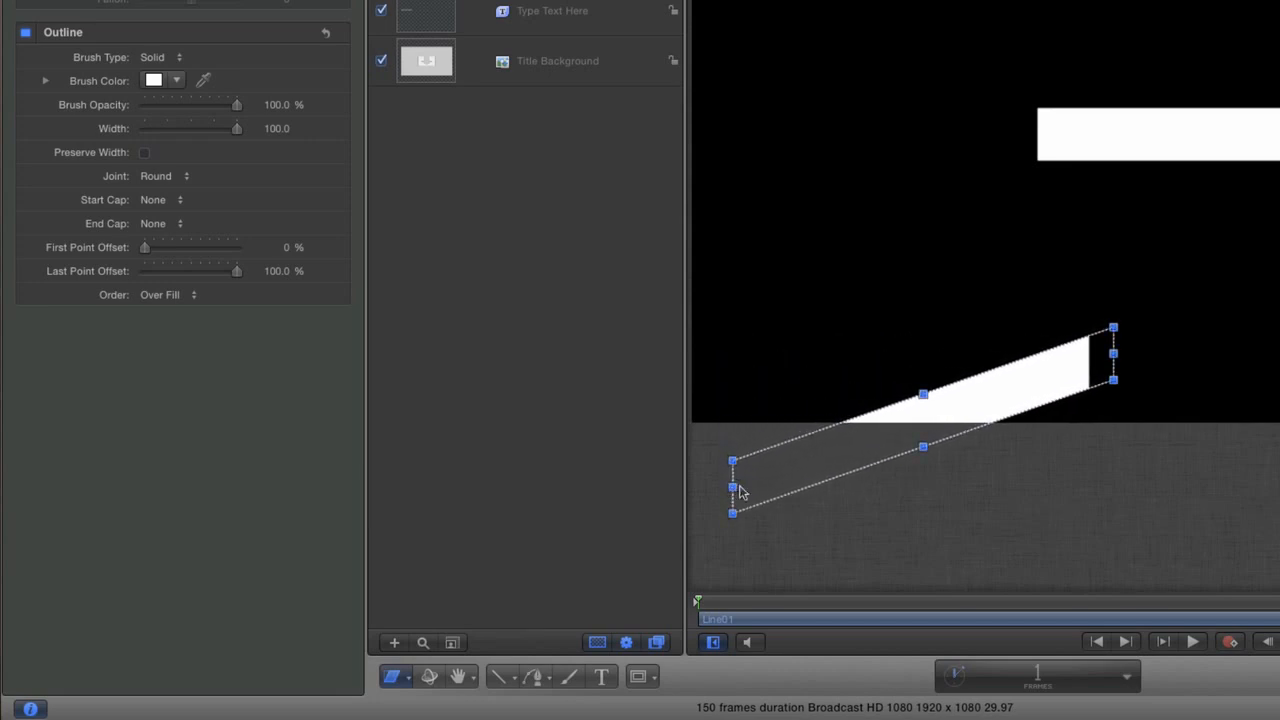
drag(1114, 354, 980, 350)
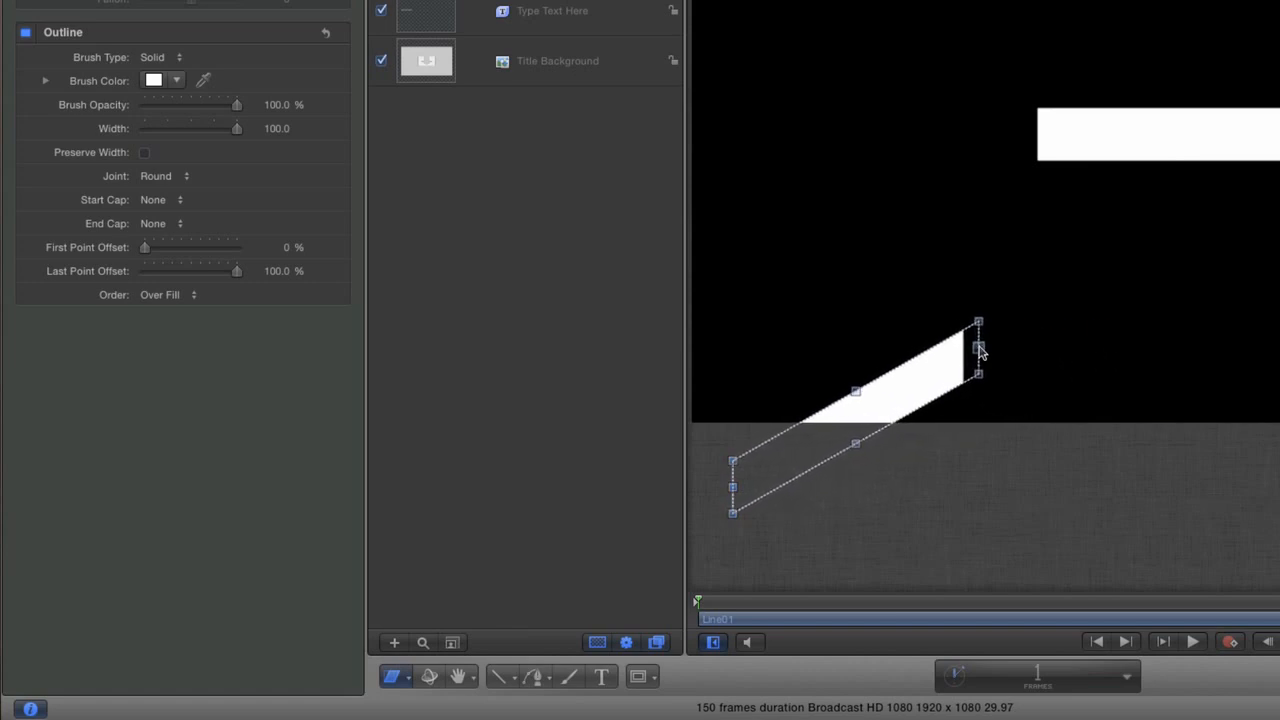
mouse_move(733, 488)
mouse_down()
mouse_move(720, 480)
mouse_move(730, 474)
mouse_up()
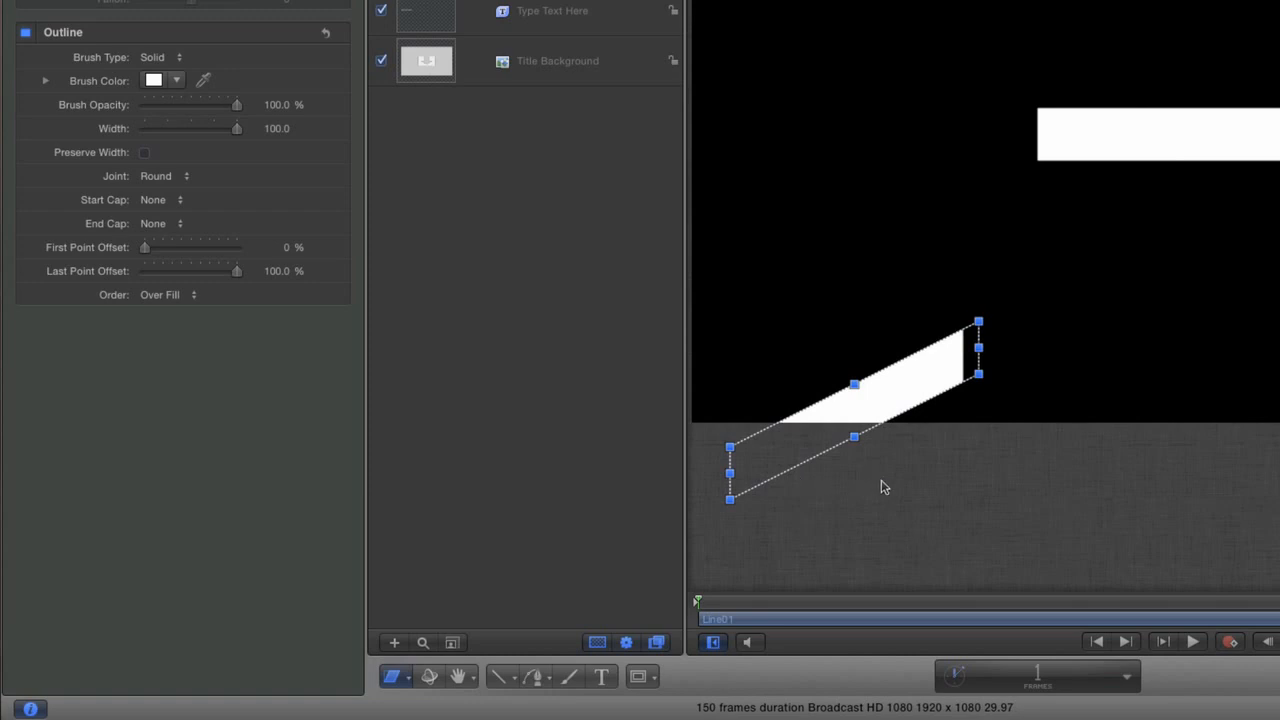
key(shift+v)
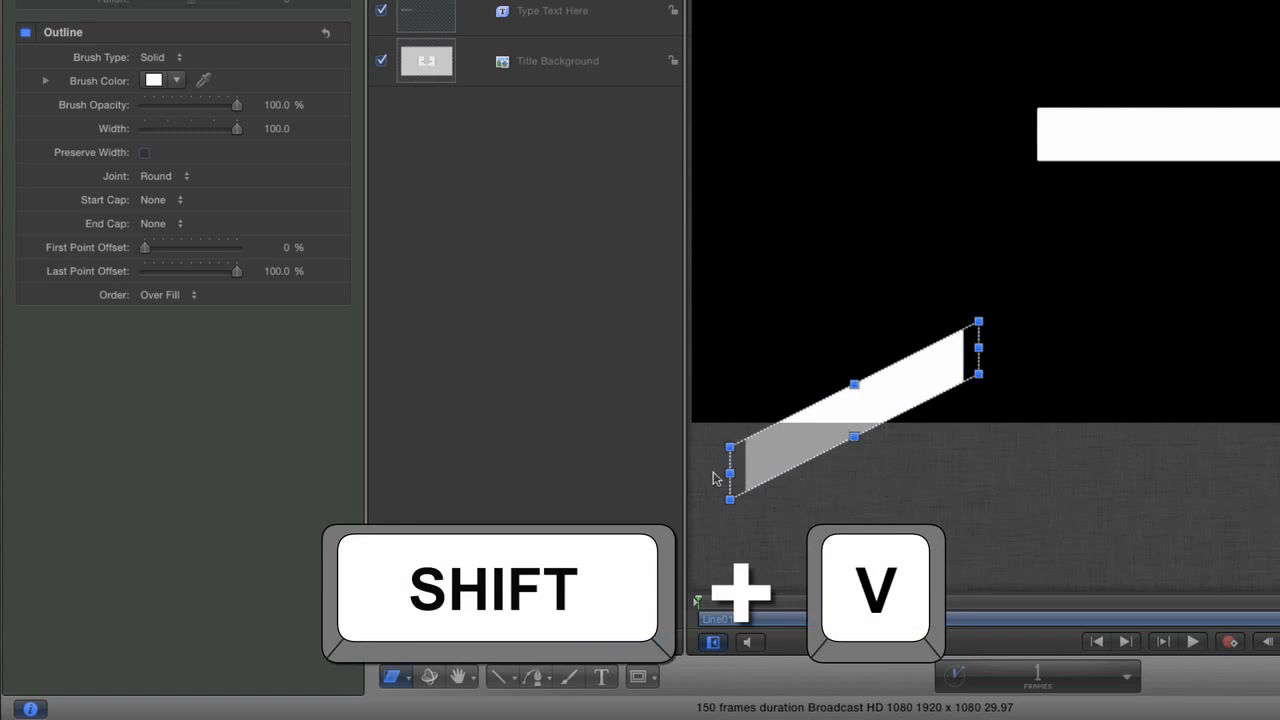
drag(730, 473, 748, 473)
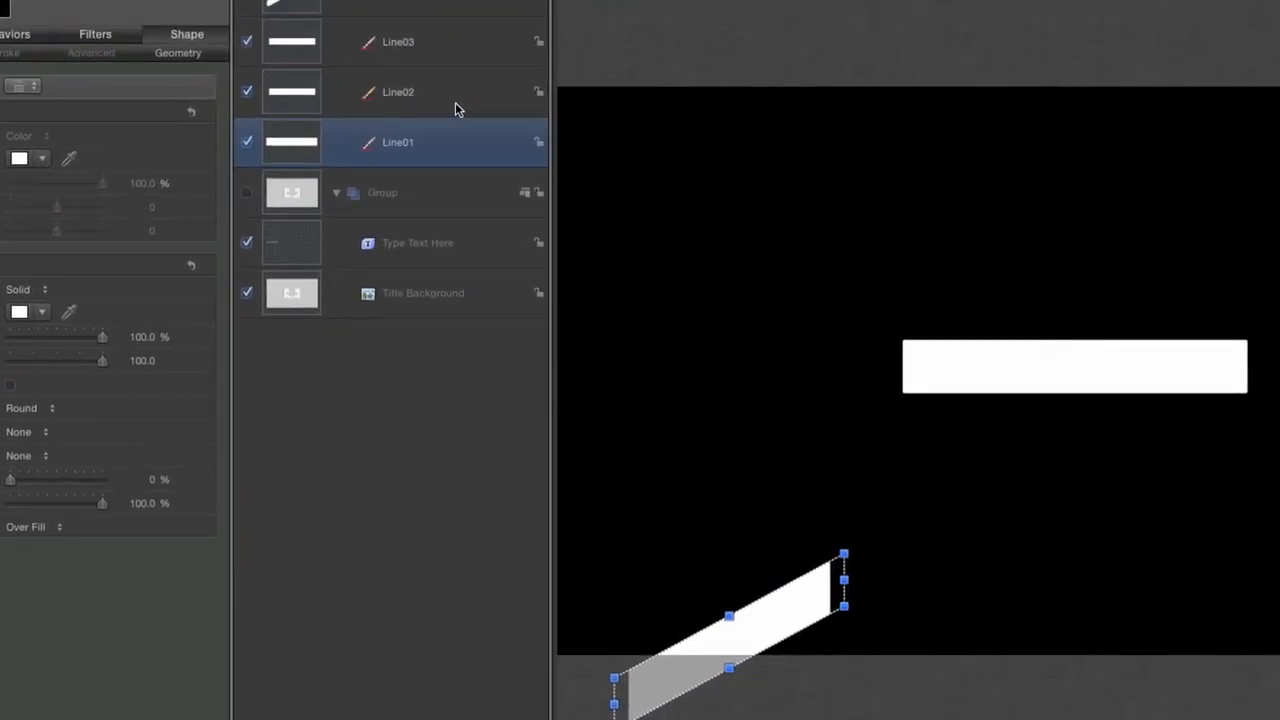
Move Line02 so its right end aligns with the upper right end of the slanted Line01
click(455, 104)
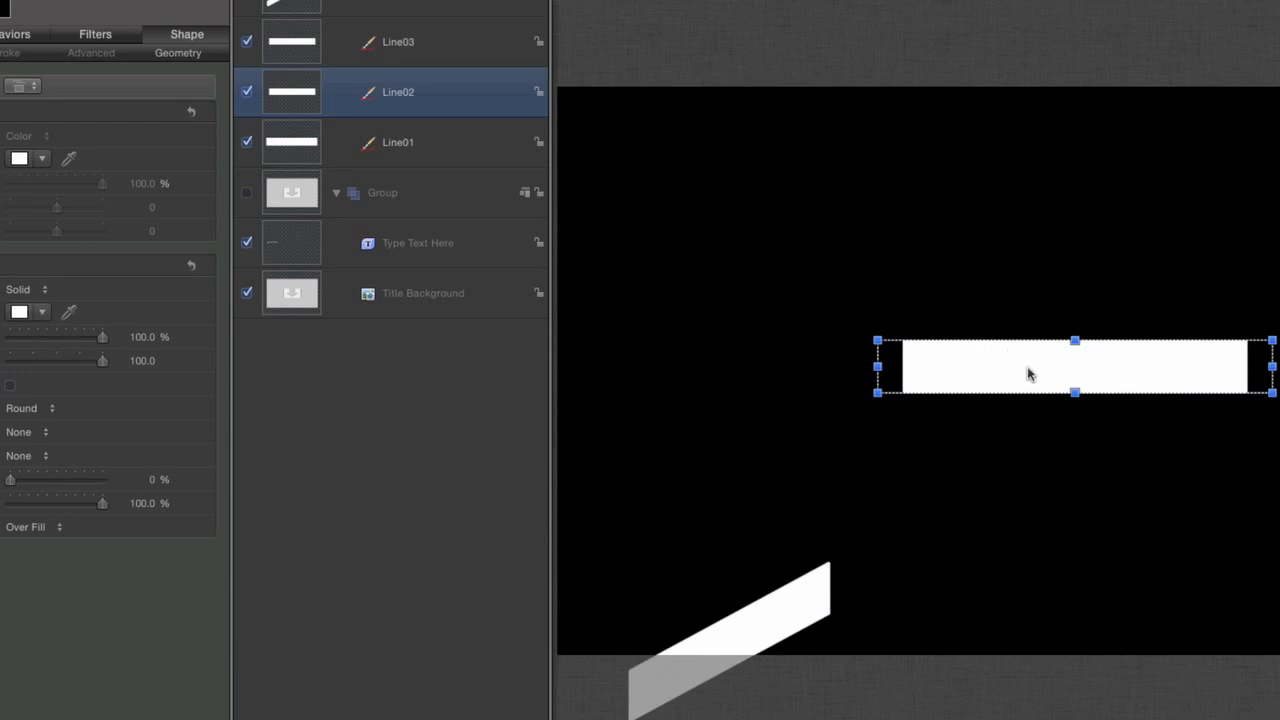
drag(1029, 371, 613, 597)
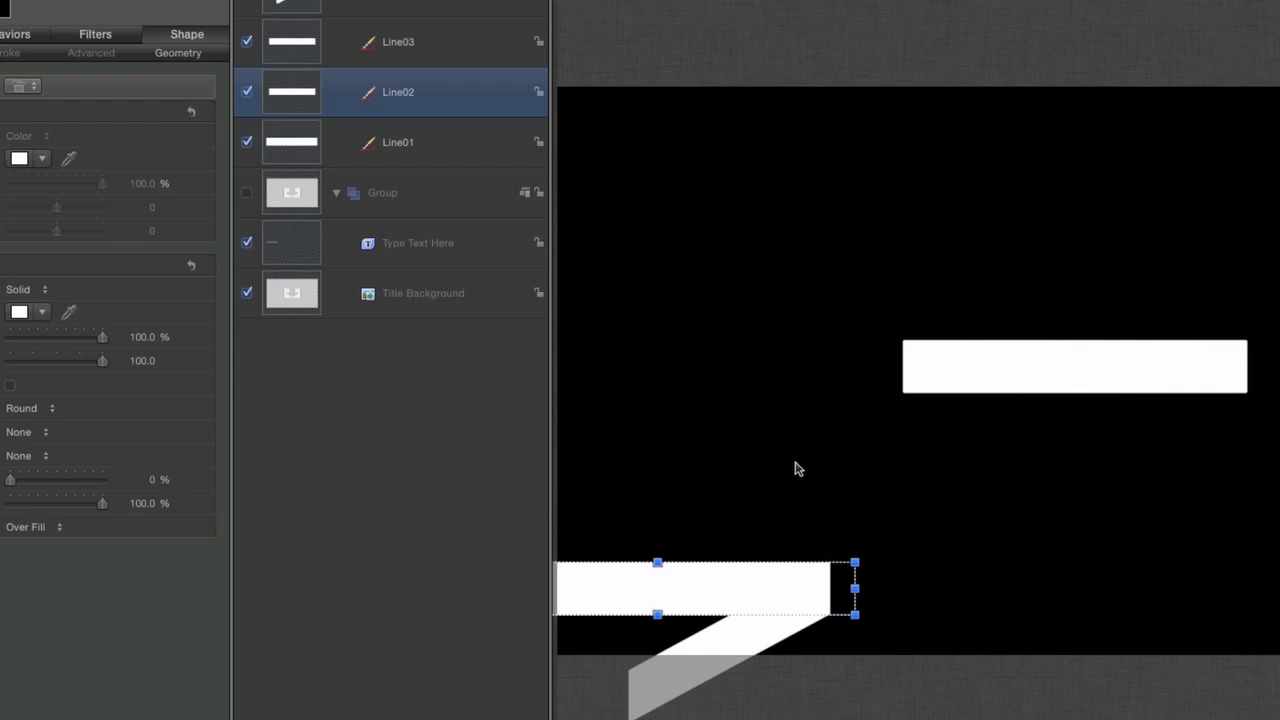
drag(797, 466, 968, 462)
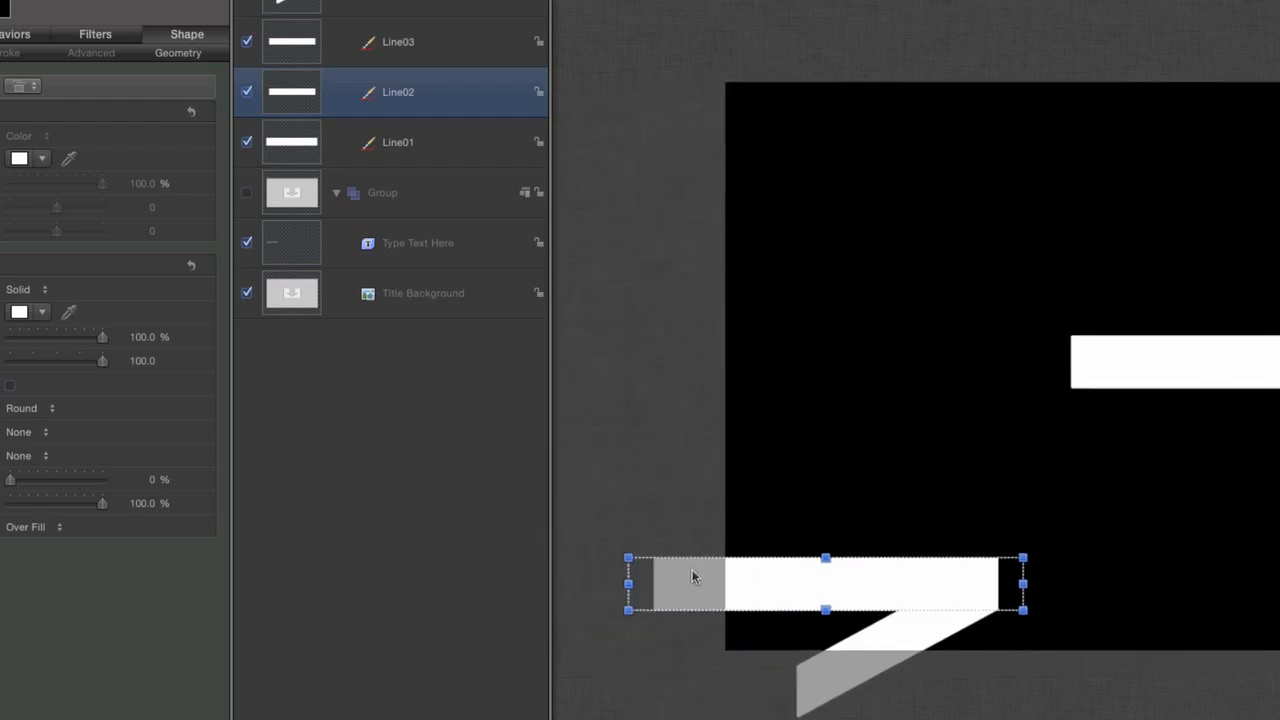
drag(798, 596, 798, 598)
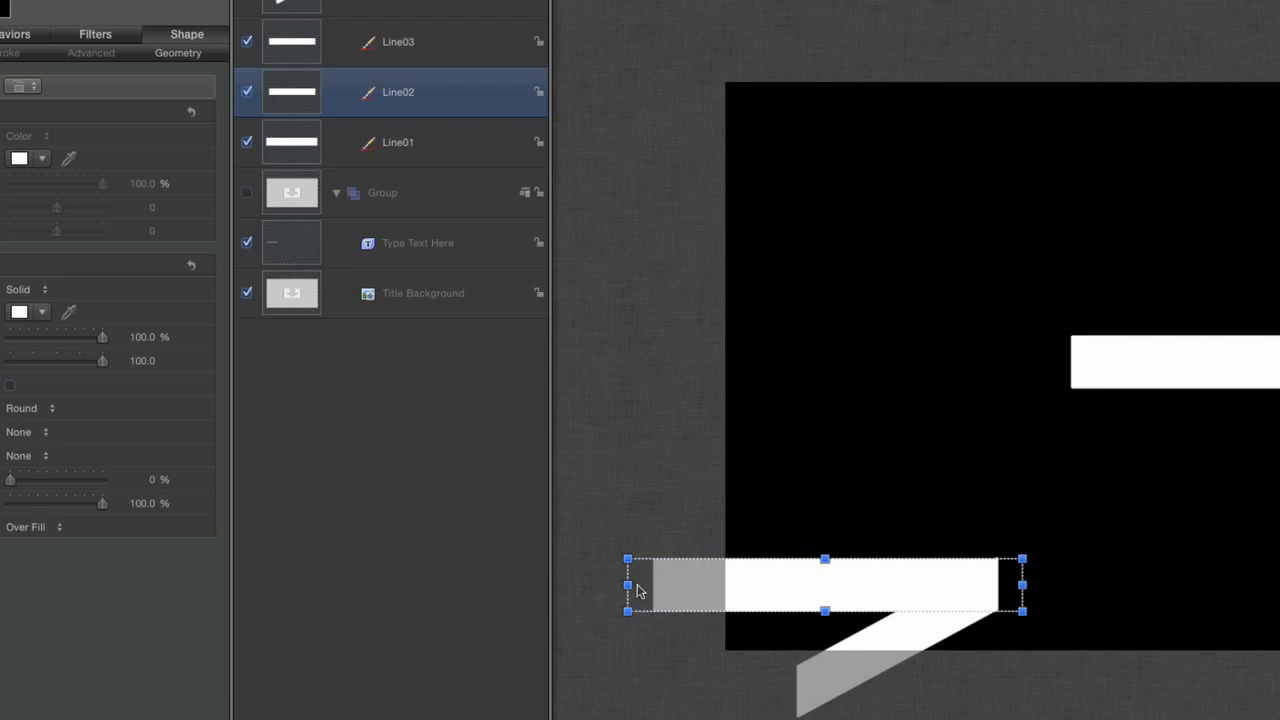
Distort Line02 into a short band slanting up to the left from Line01's right end, forming the ribbon's fold
drag(630, 588, 875, 527)
drag(951, 566, 934, 569)
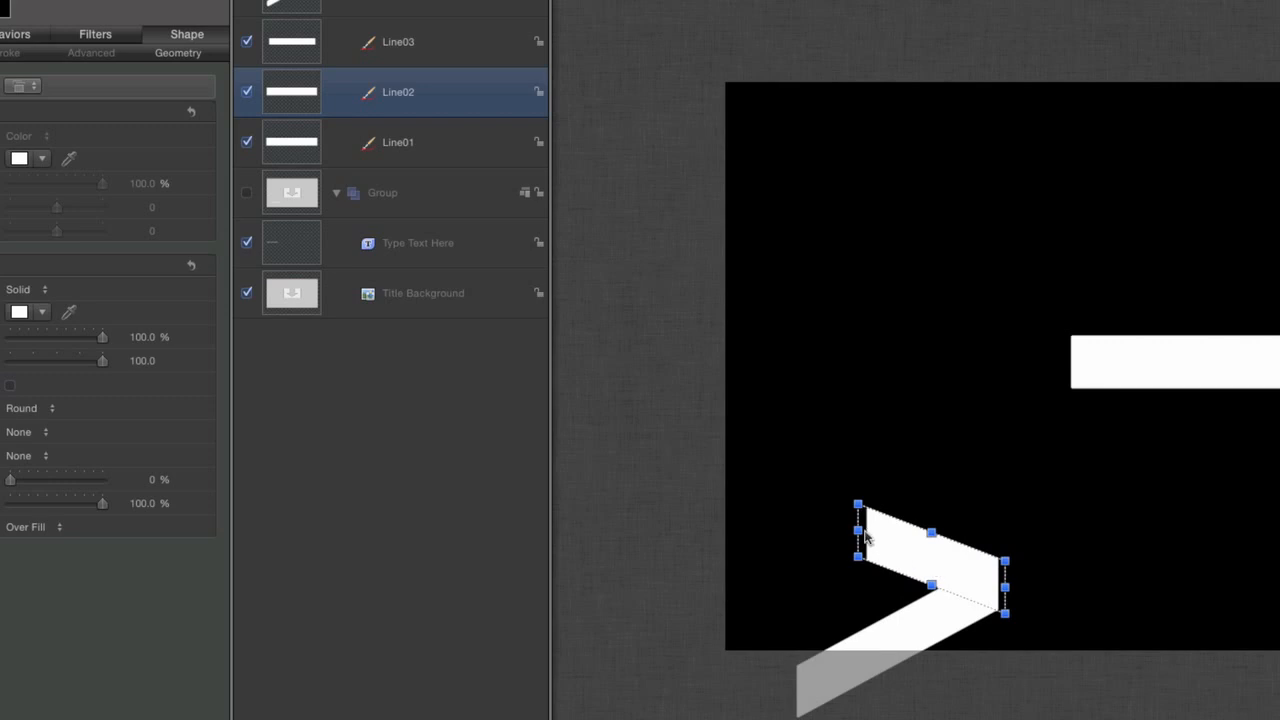
drag(858, 530, 885, 527)
drag(979, 575, 976, 575)
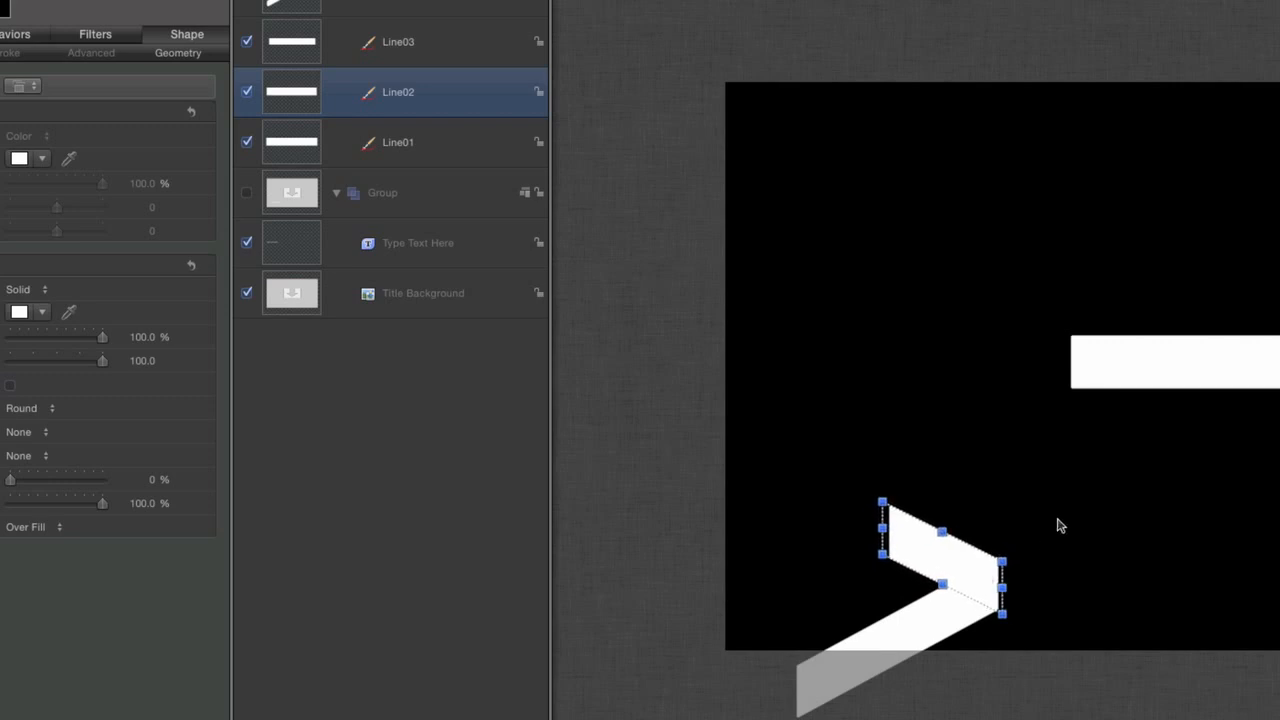
Move Line03 so its left end lines up with the upper left end of Line02
click(463, 55)
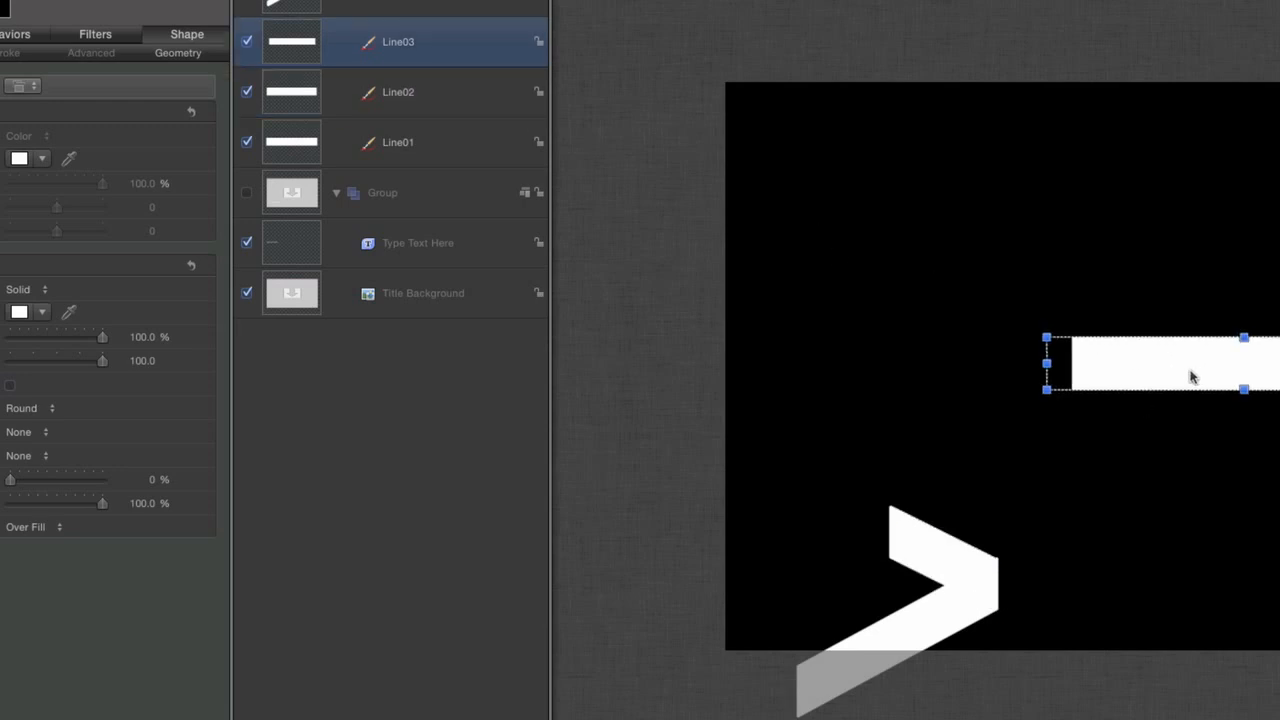
drag(1190, 376, 1012, 542)
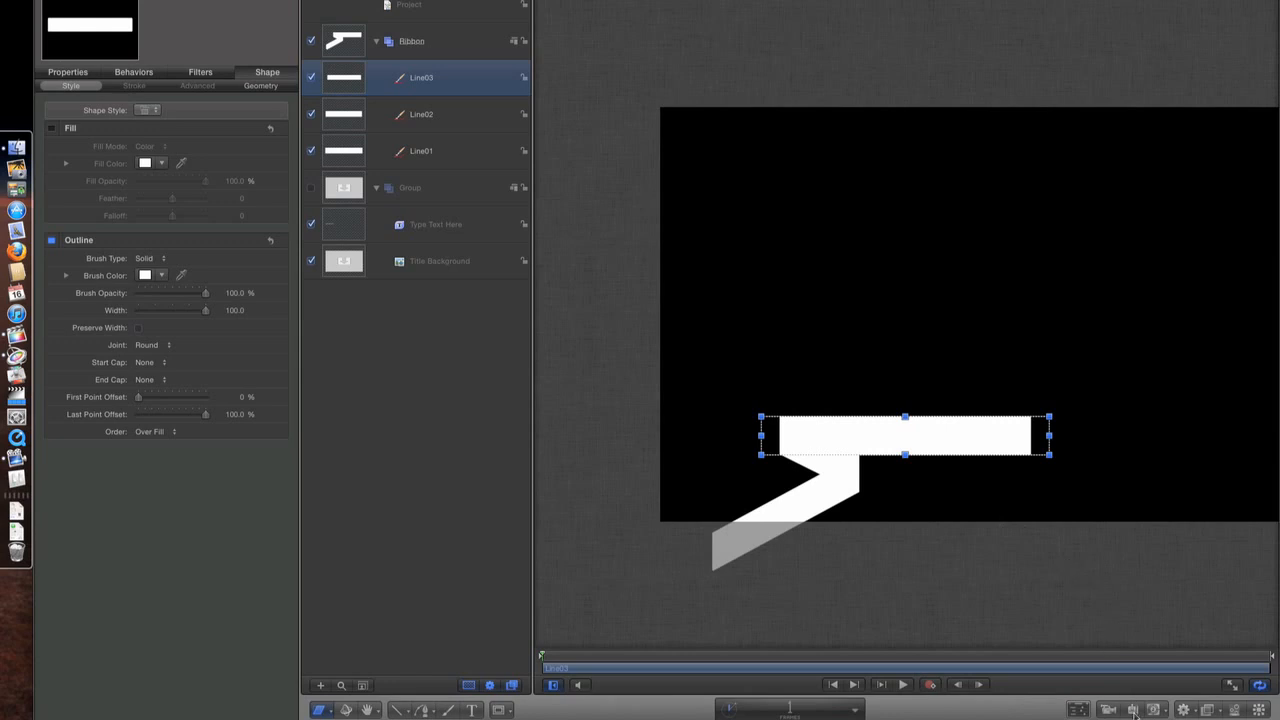
Add a light, switching the 2D groups to 3D, and place it beside the ribbon's fold just under Line03
click(1133, 710)
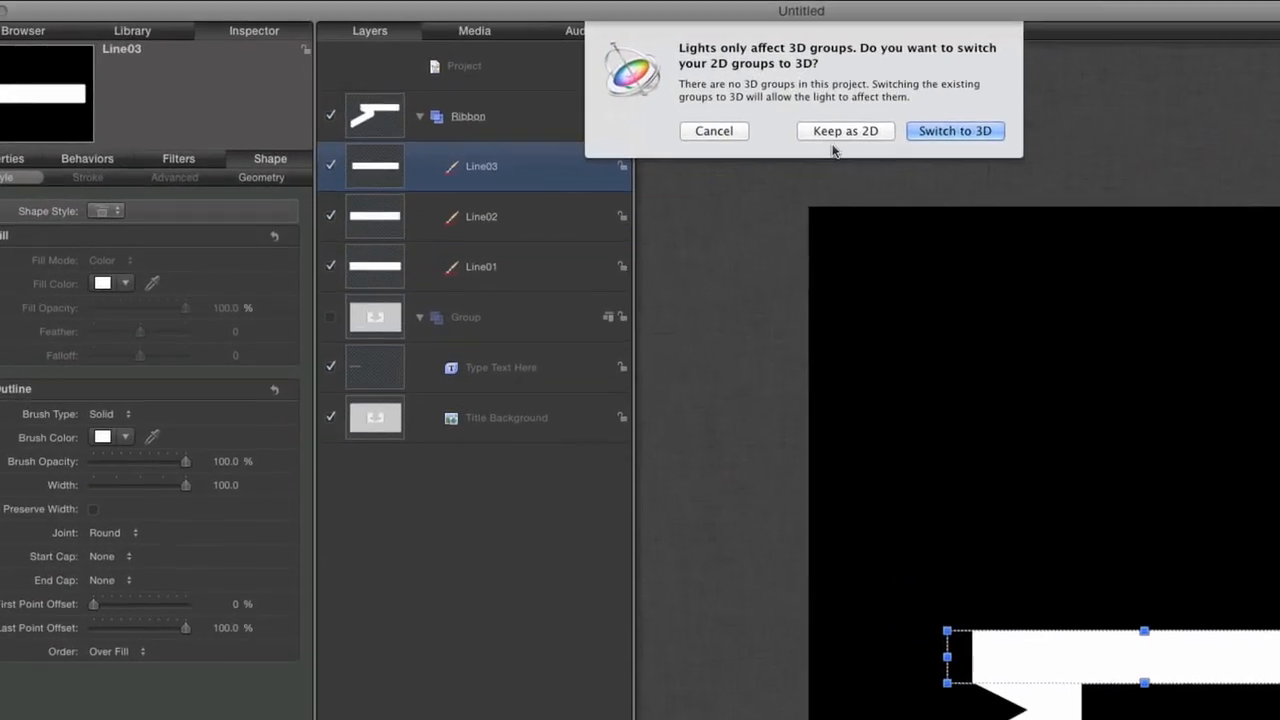
click(955, 131)
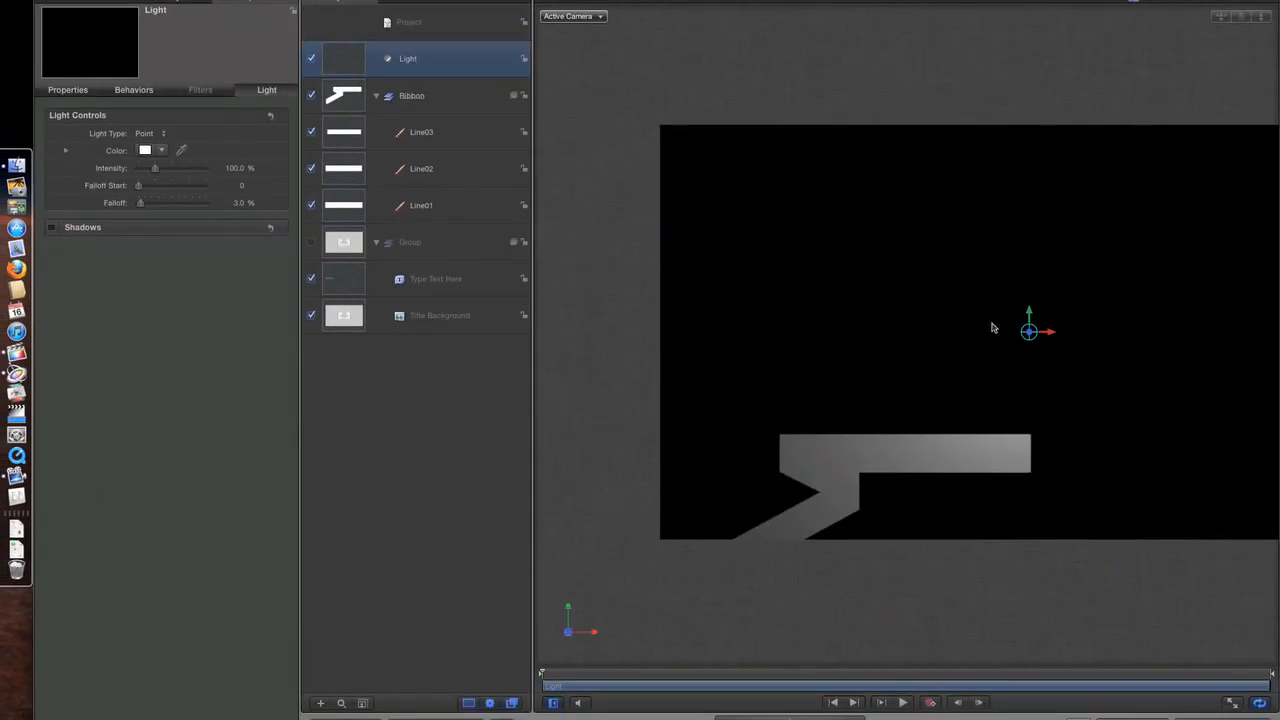
drag(1032, 342, 968, 497)
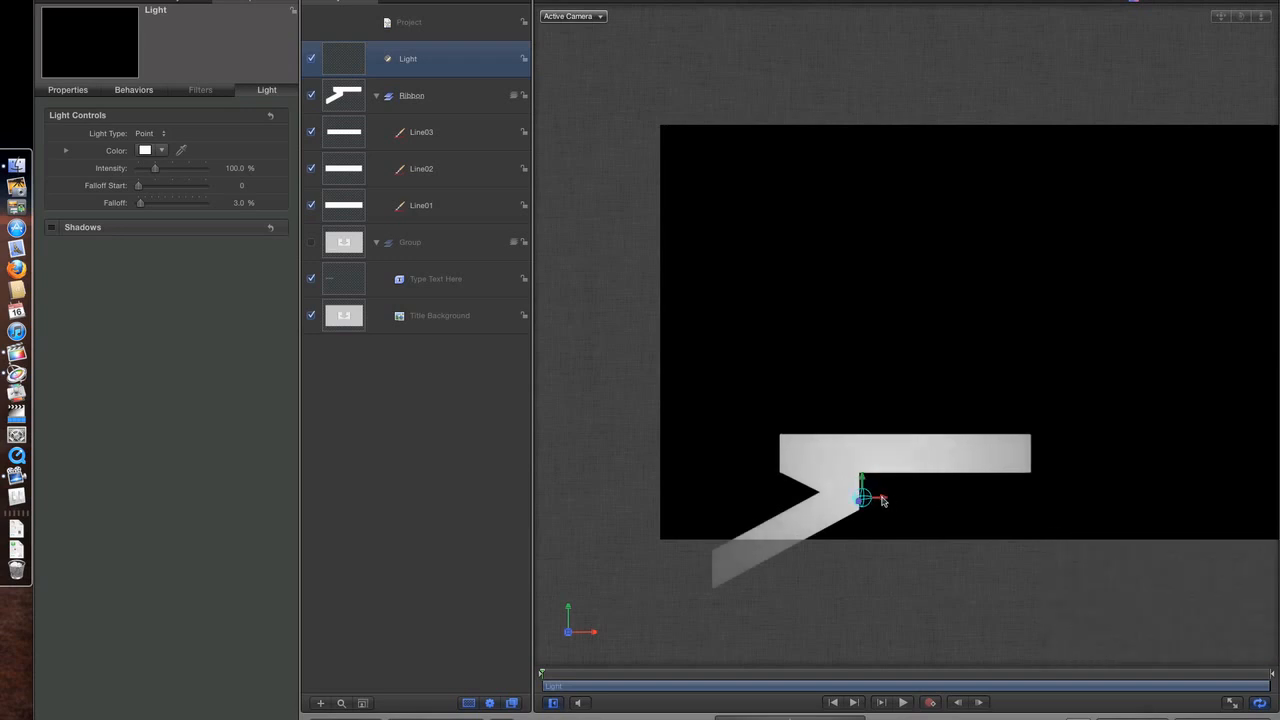
drag(866, 499, 870, 478)
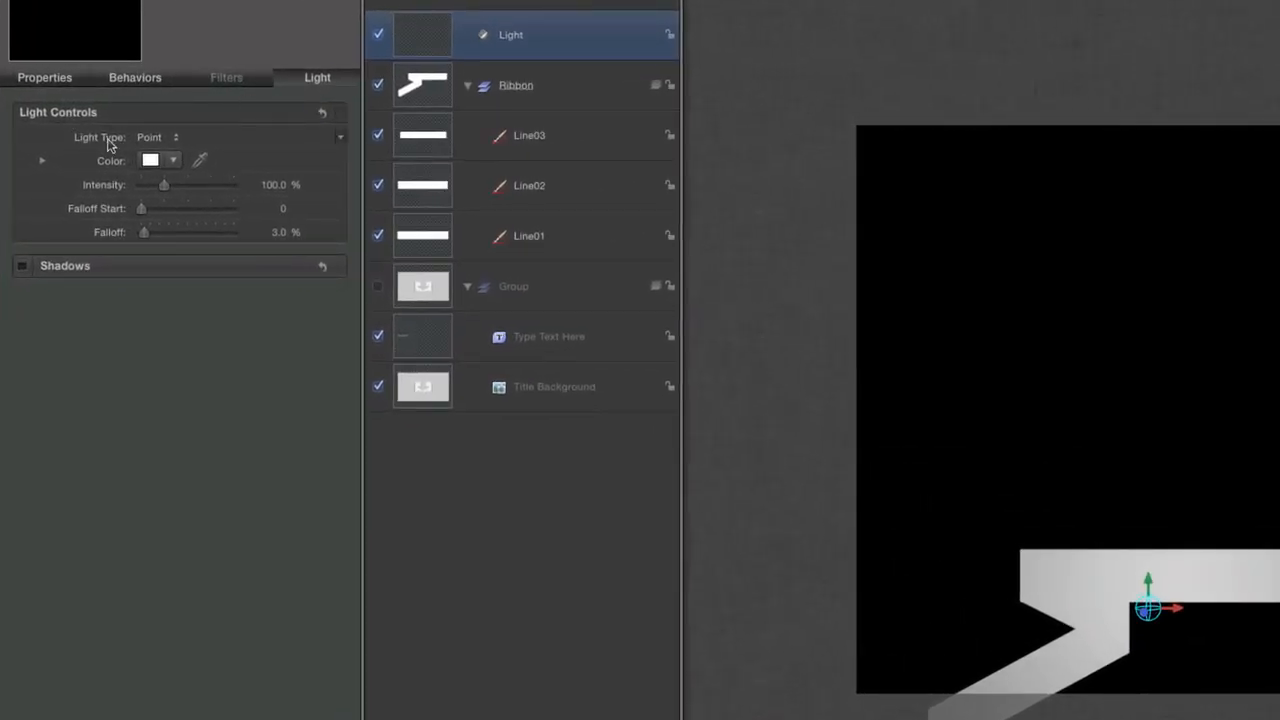
Change the light type to Spot, centre it on the ribbon's fold, and set Cone Angle to 30.7° and Soft Edge to 21°
click(157, 141)
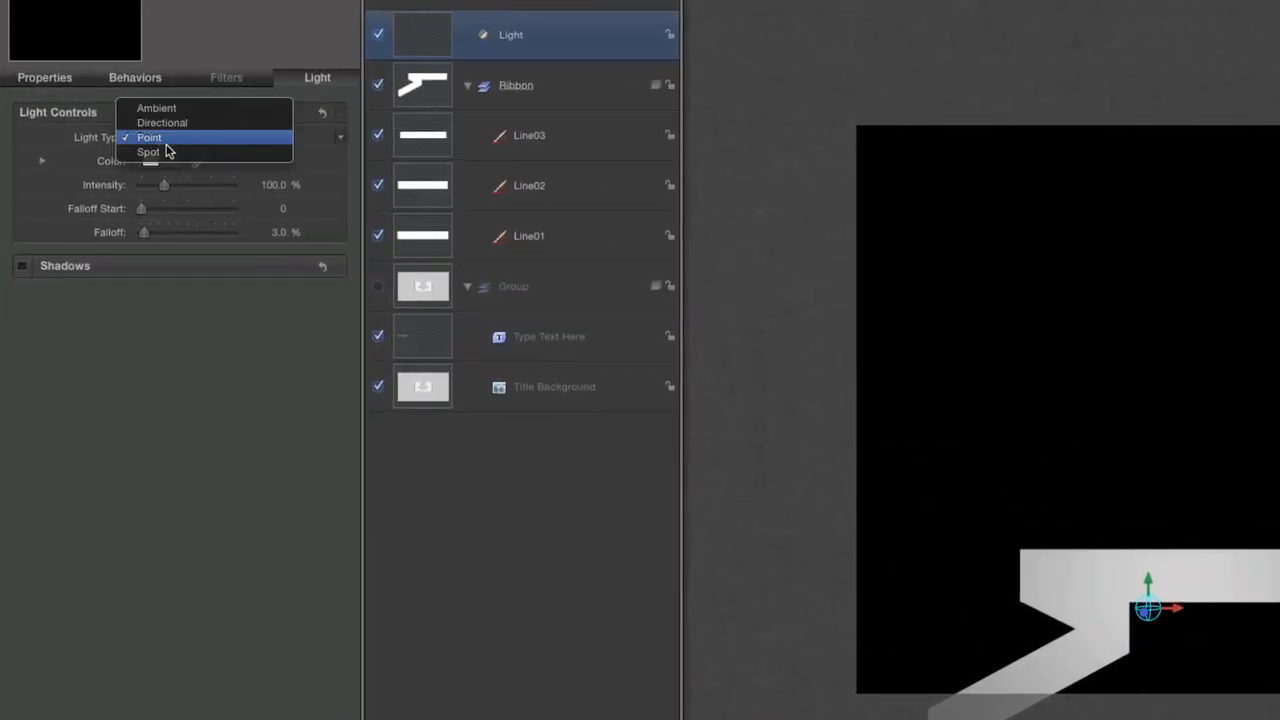
click(168, 155)
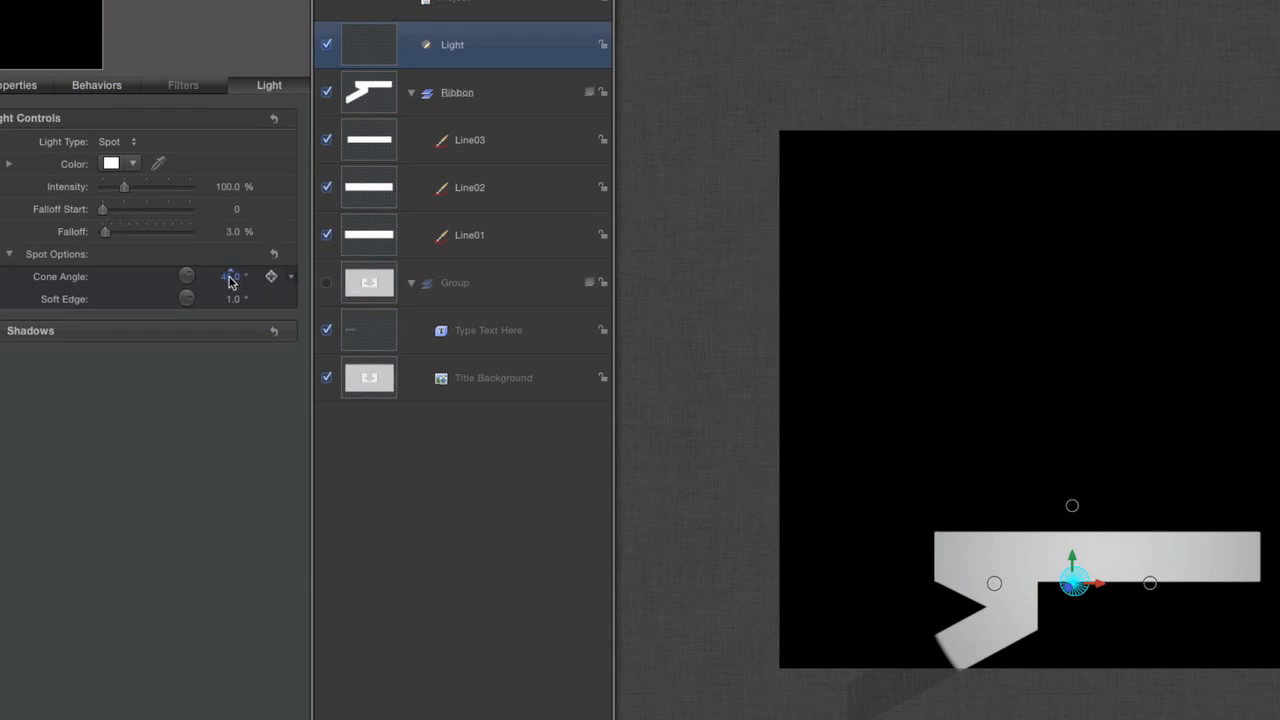
drag(231, 277, 188, 277)
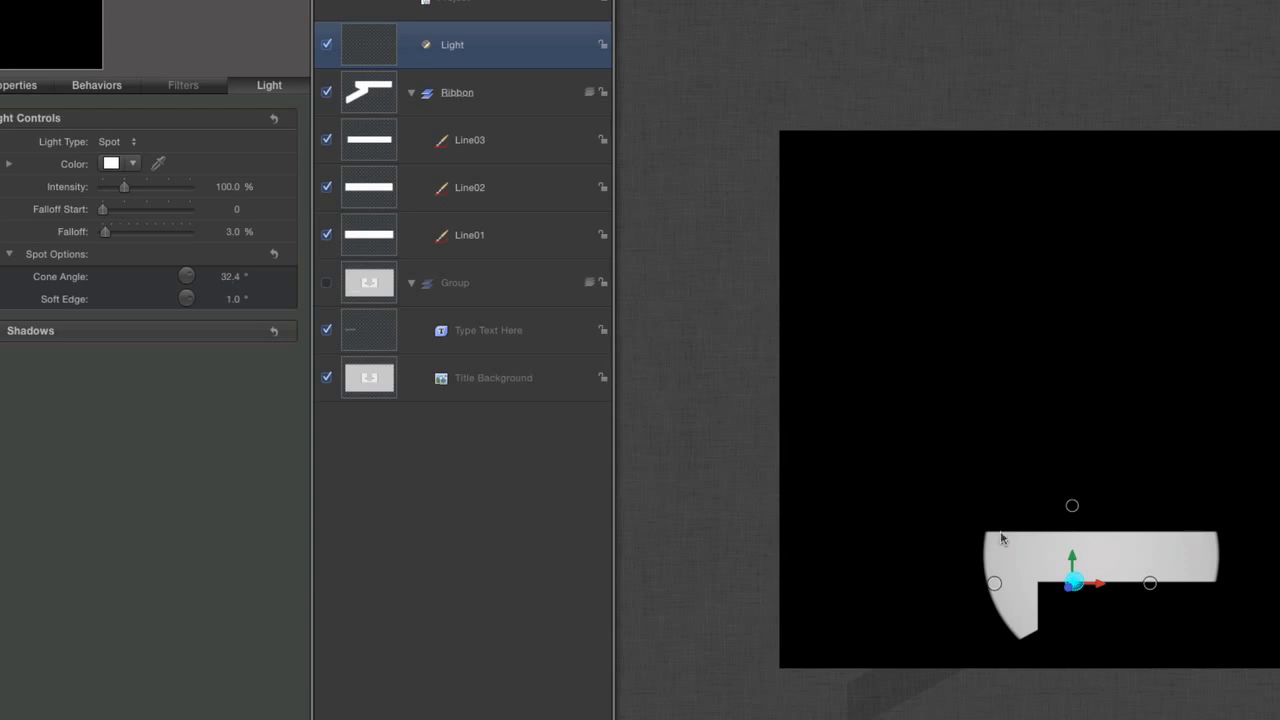
drag(1075, 584, 1036, 608)
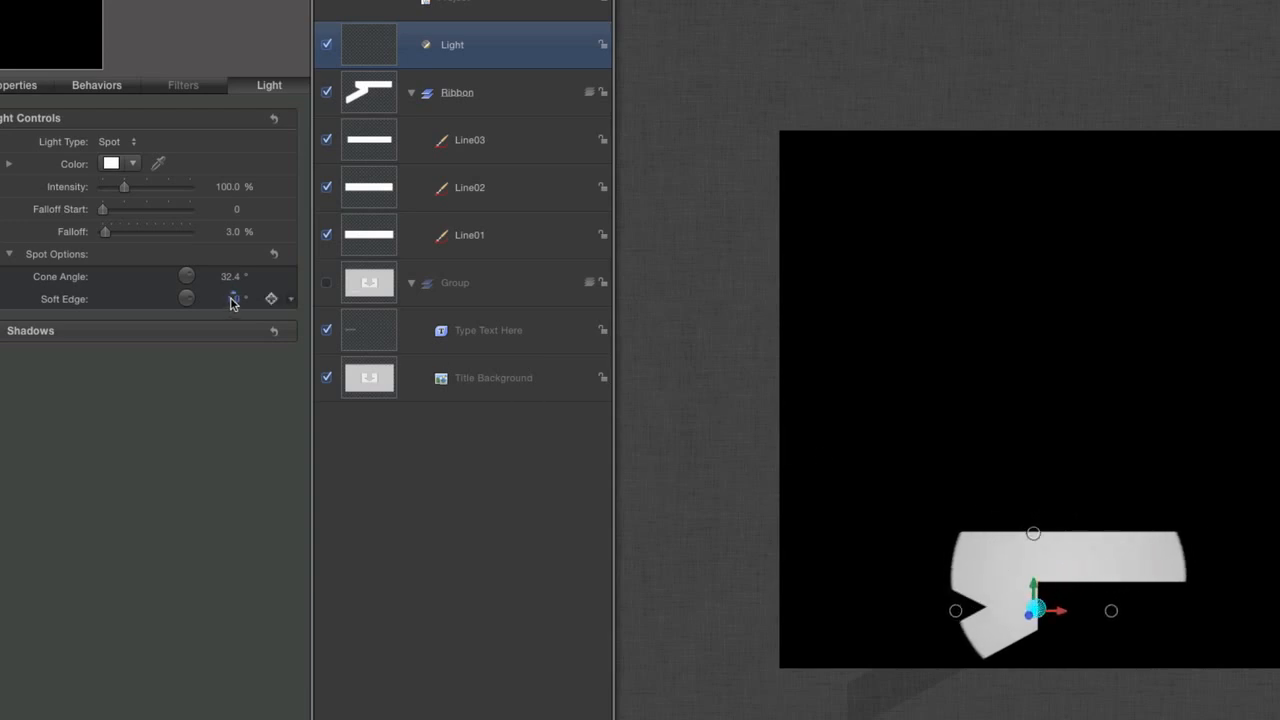
mouse_move(232, 298)
mouse_down()
mouse_move(275, 298)
mouse_move(231, 299)
mouse_move(229, 277)
mouse_move(230, 299)
mouse_up()
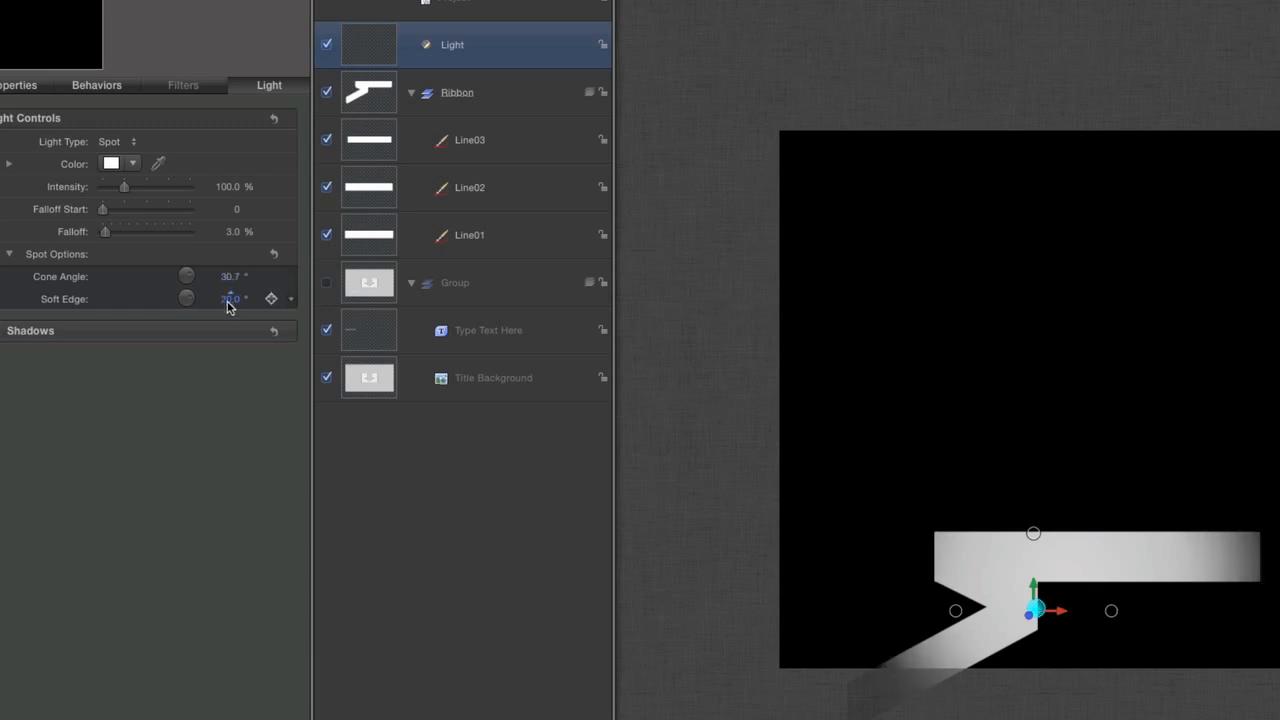
drag(228, 306, 229, 302)
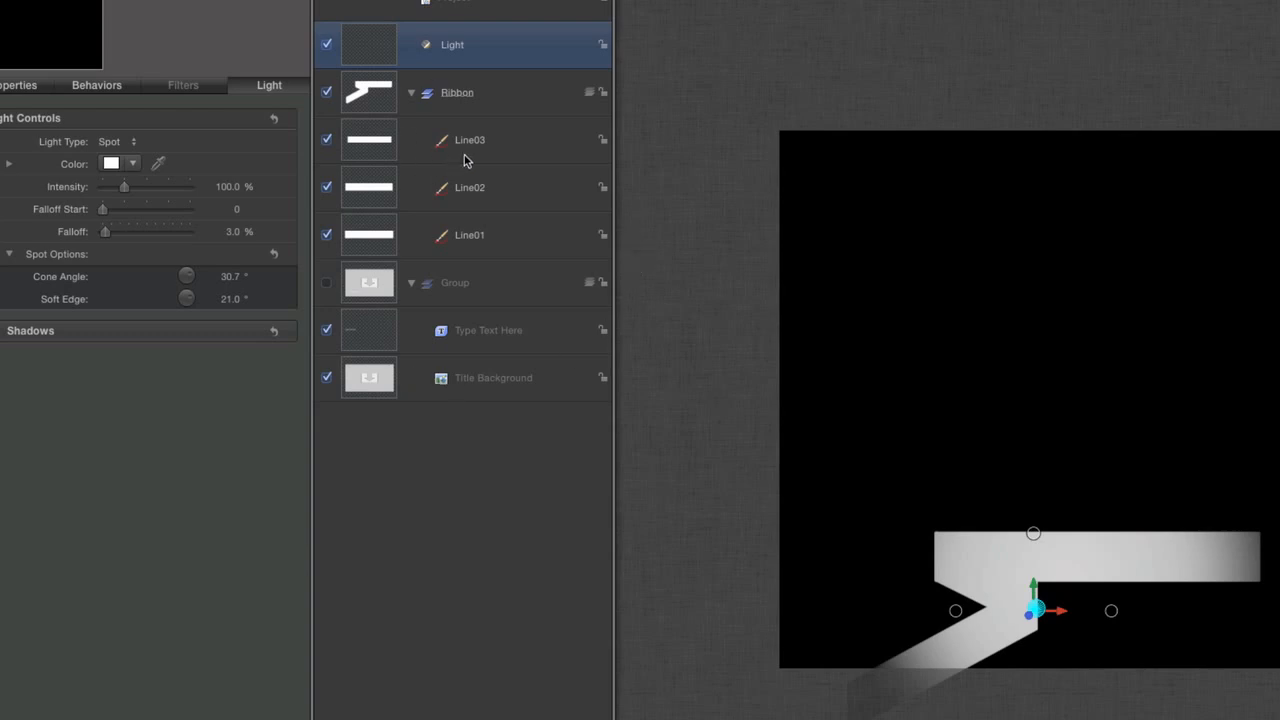
Set Line03's outline Brush Color to purple
click(500, 148)
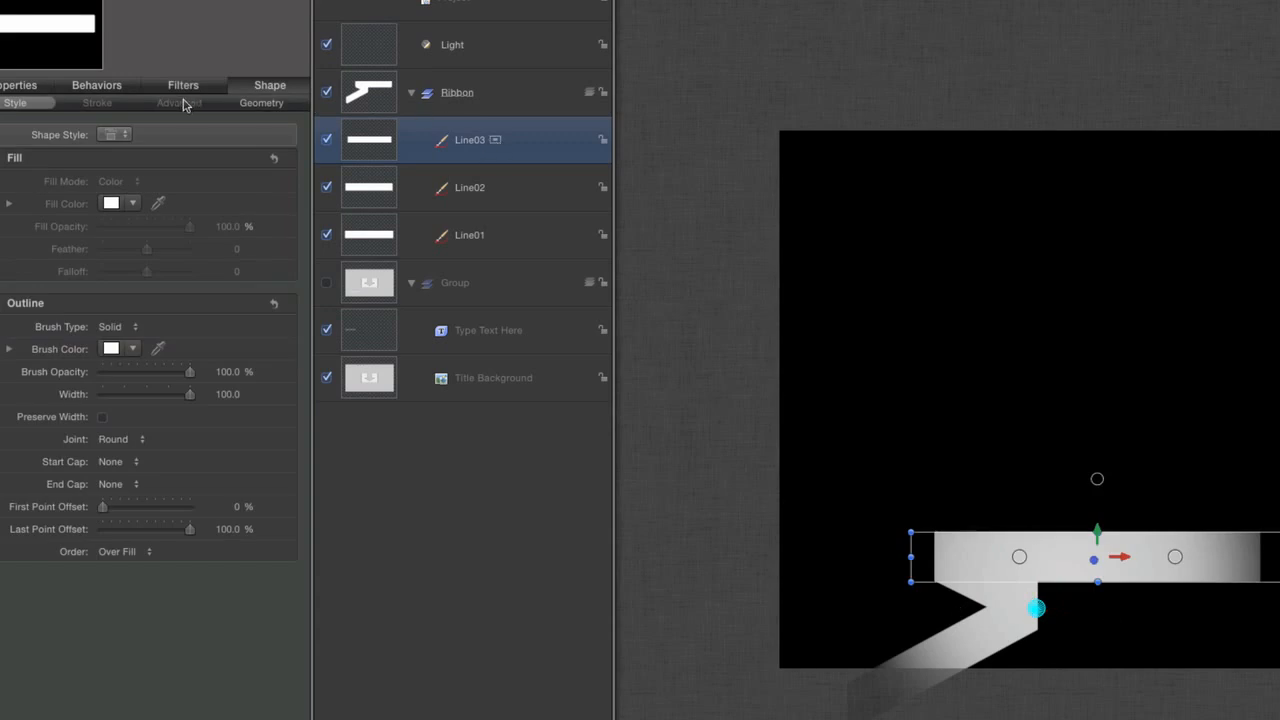
click(133, 348)
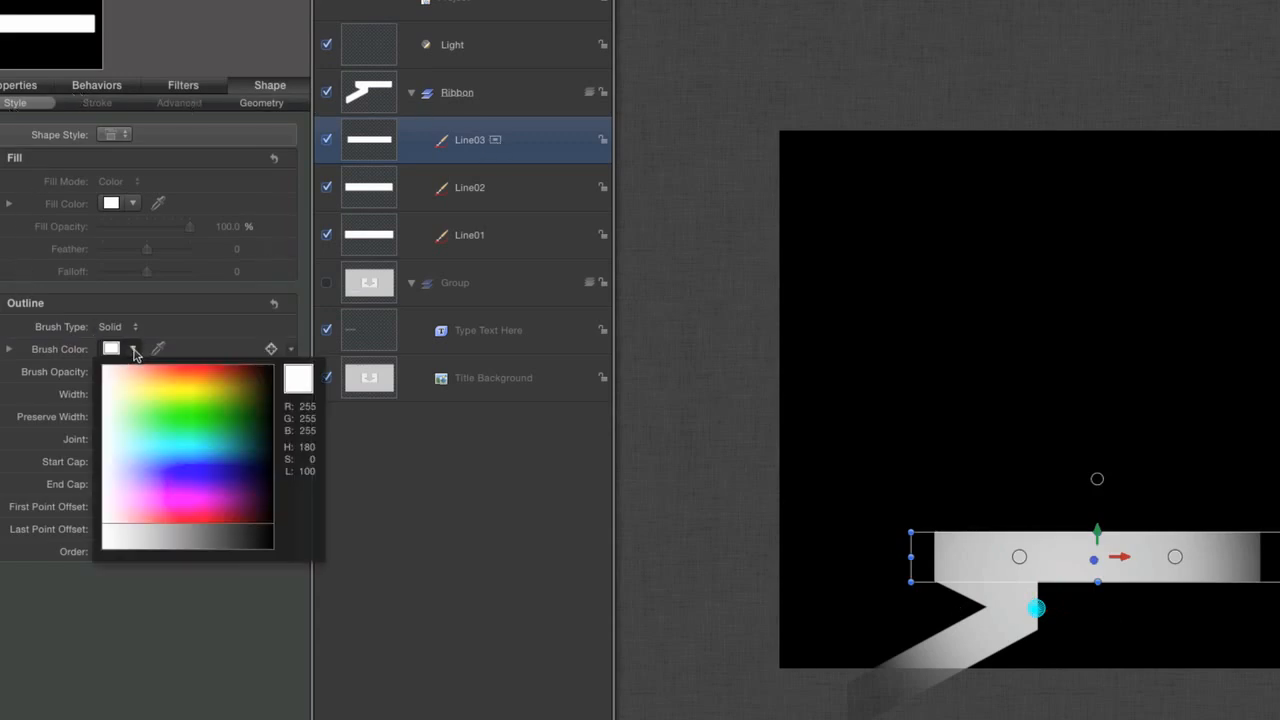
mouse_move(180, 480)
mouse_down()
mouse_move(236, 487)
mouse_move(220, 482)
mouse_up()
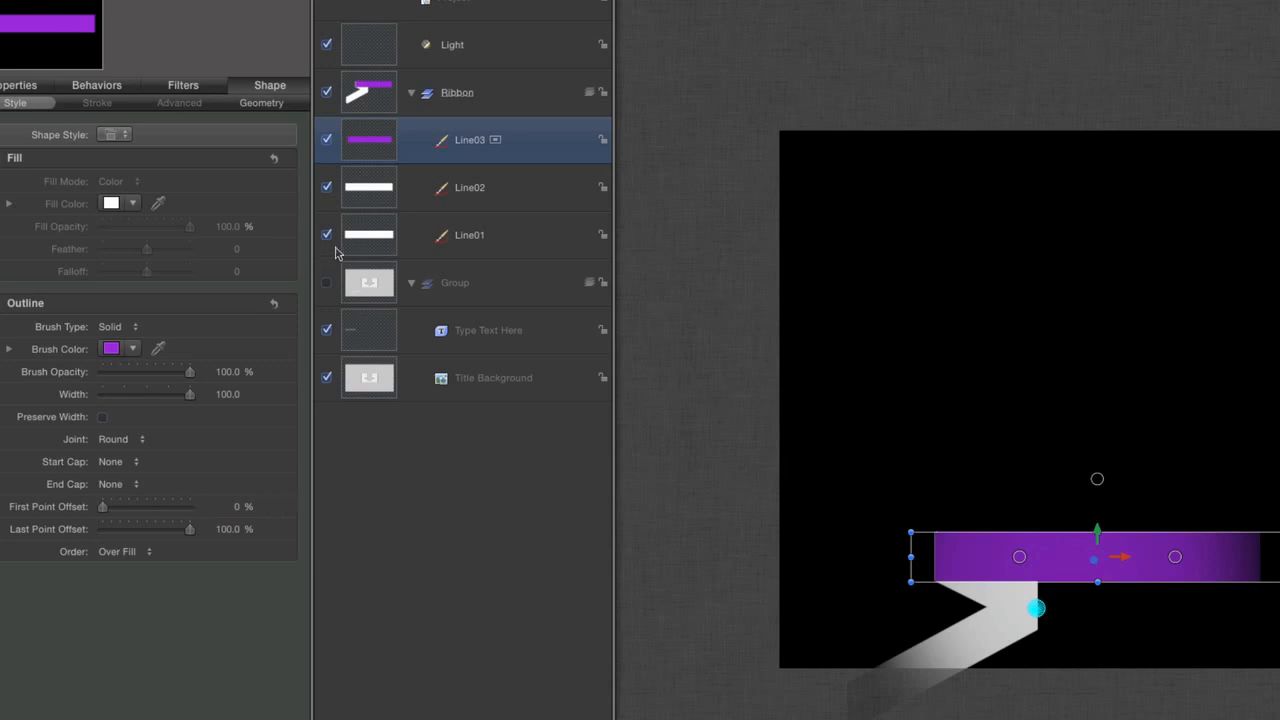
Add a Link parameter behavior to Line02's Brush Color with Line03 as the source object, and copy the behavior onto Line01
click(517, 189)
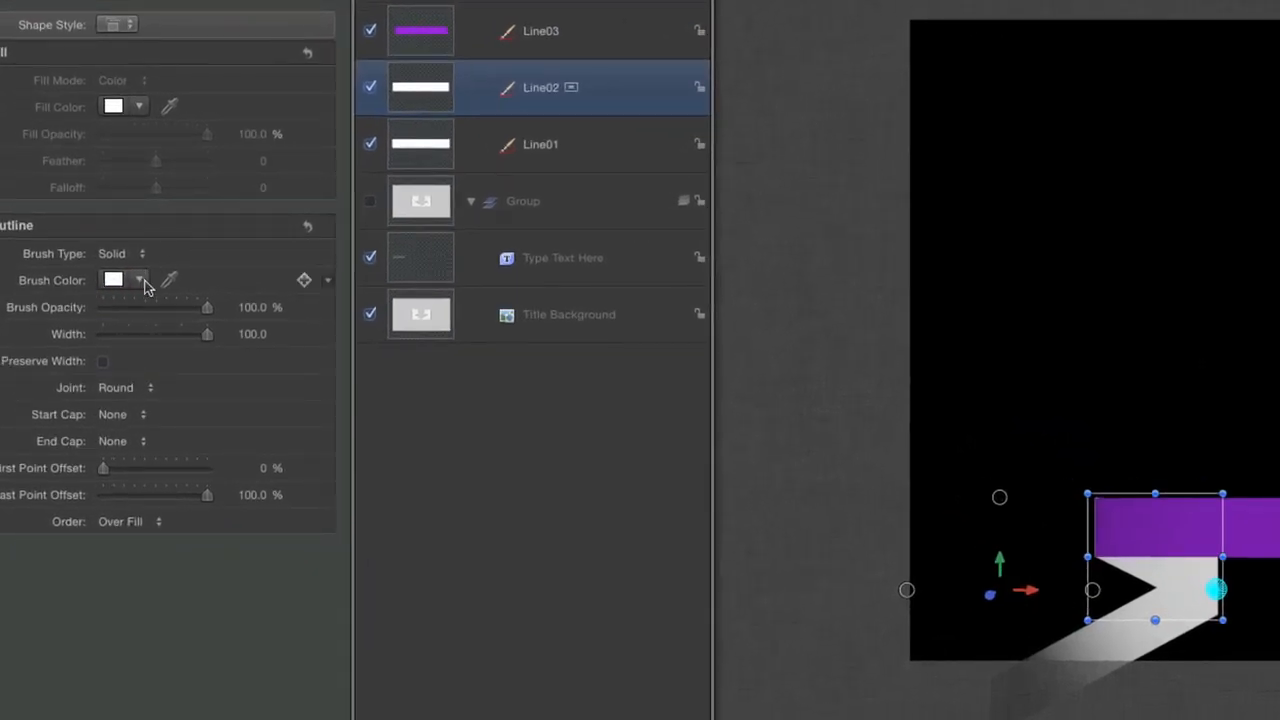
click(329, 282)
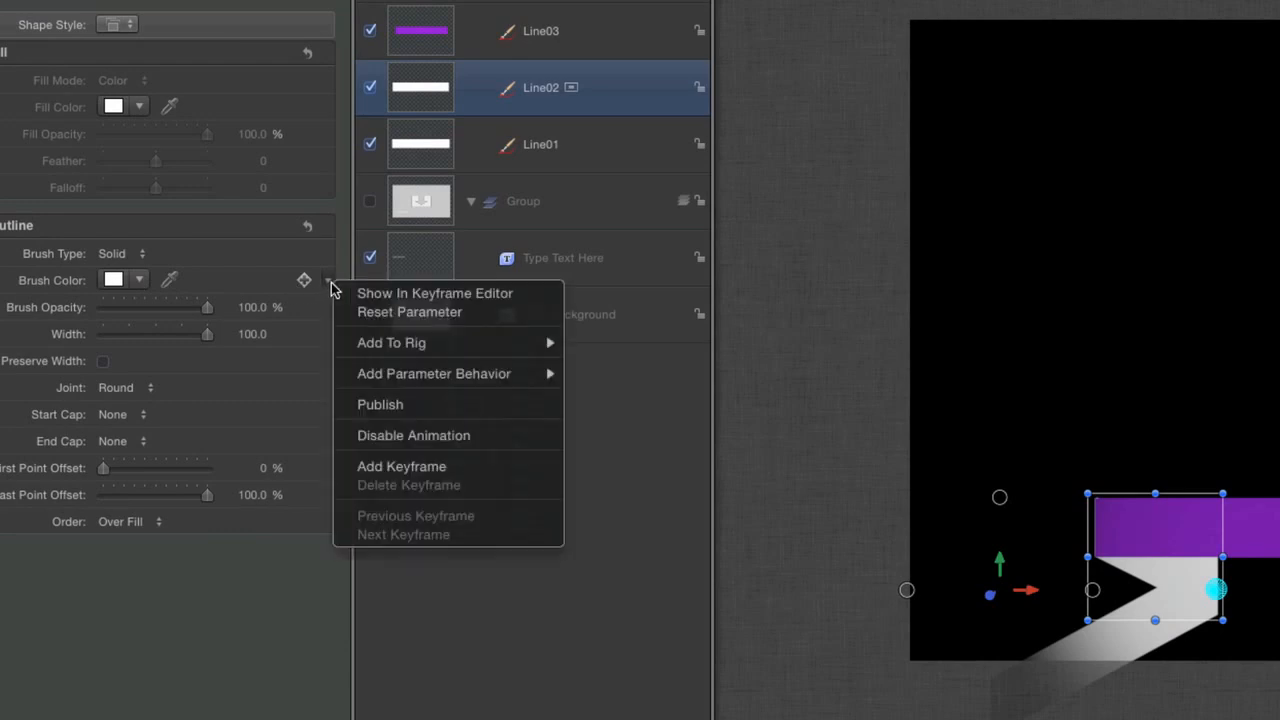
mouse_move(373, 381)
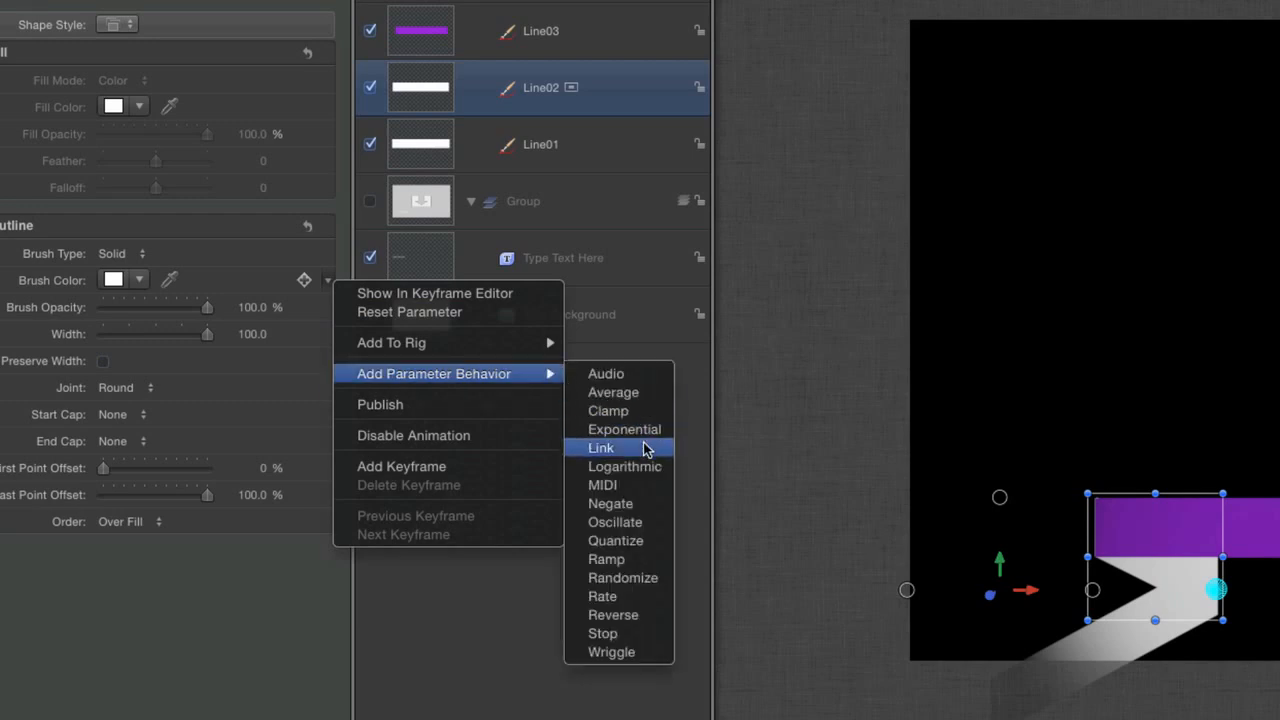
click(645, 450)
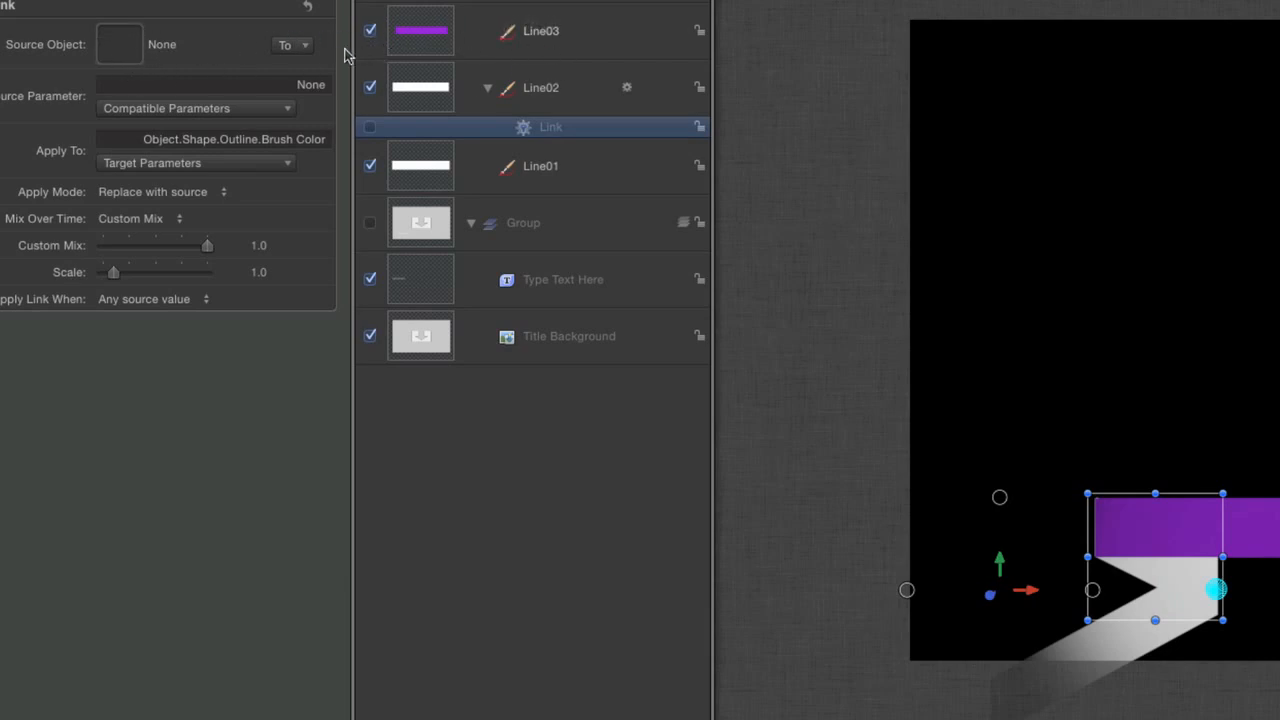
drag(473, 55, 125, 54)
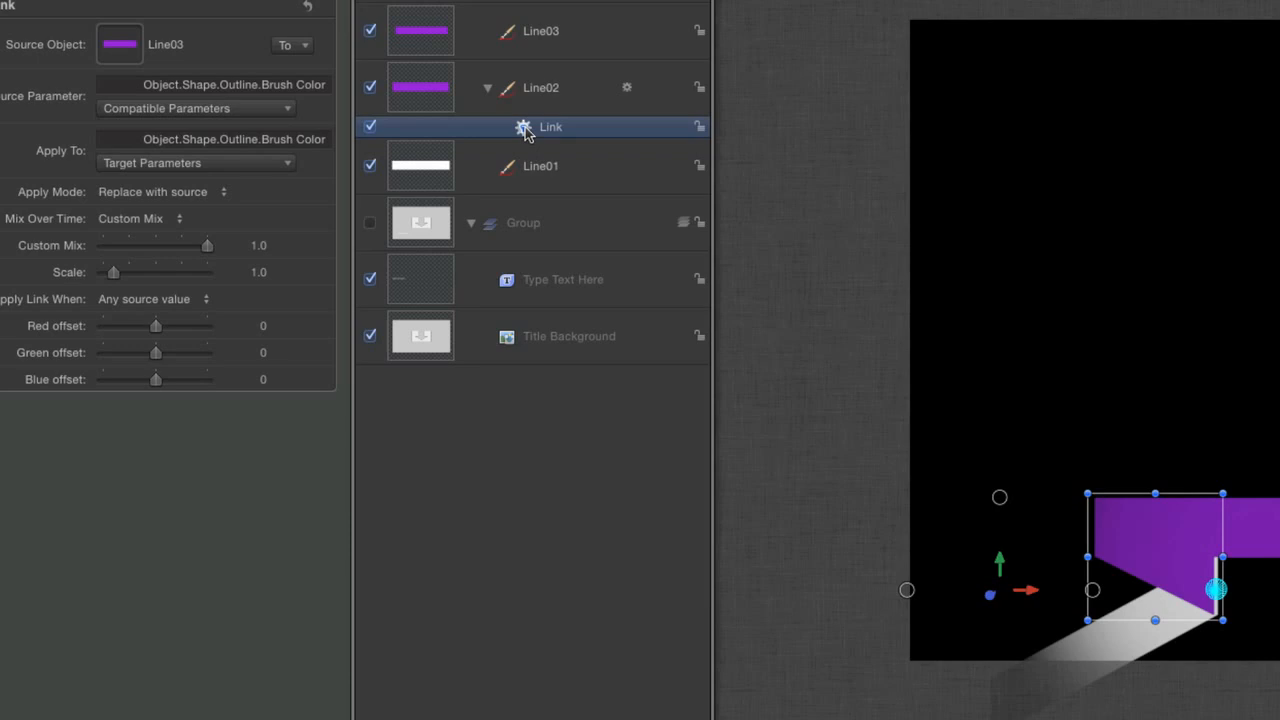
drag(525, 133, 537, 172)
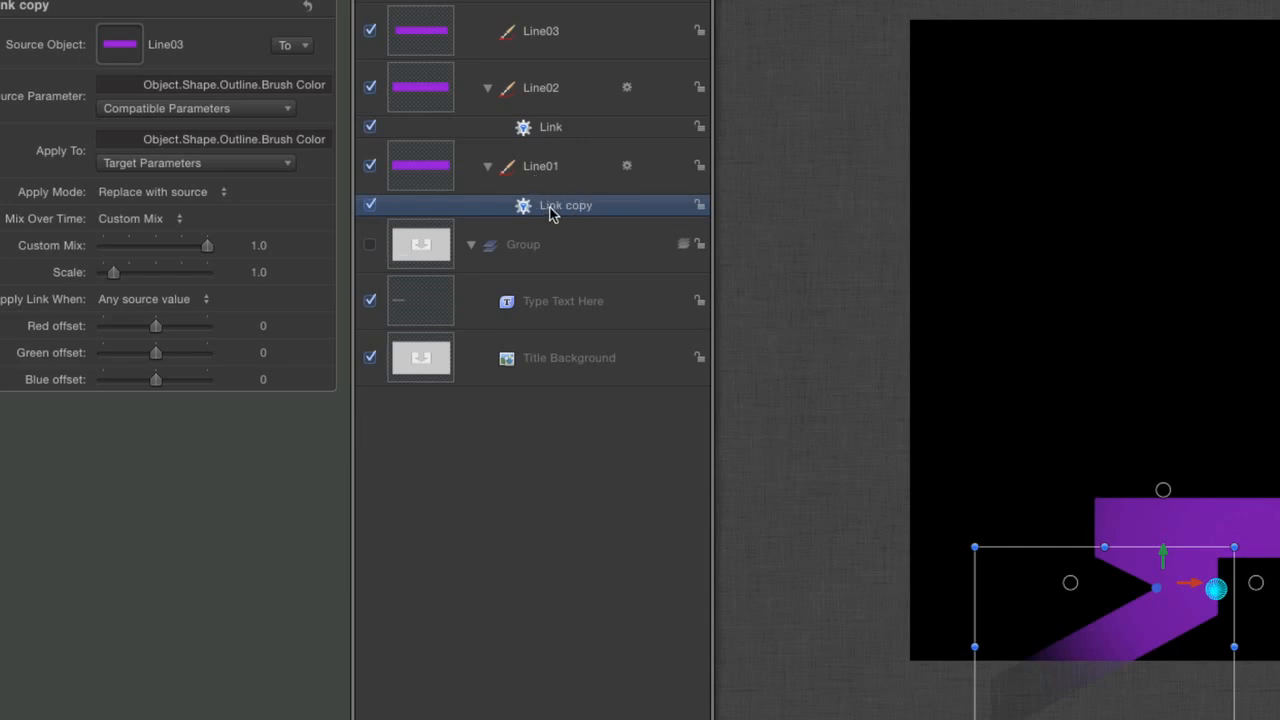
Darken Line03's purple Brush Color slightly and publish that parameter
click(591, 36)
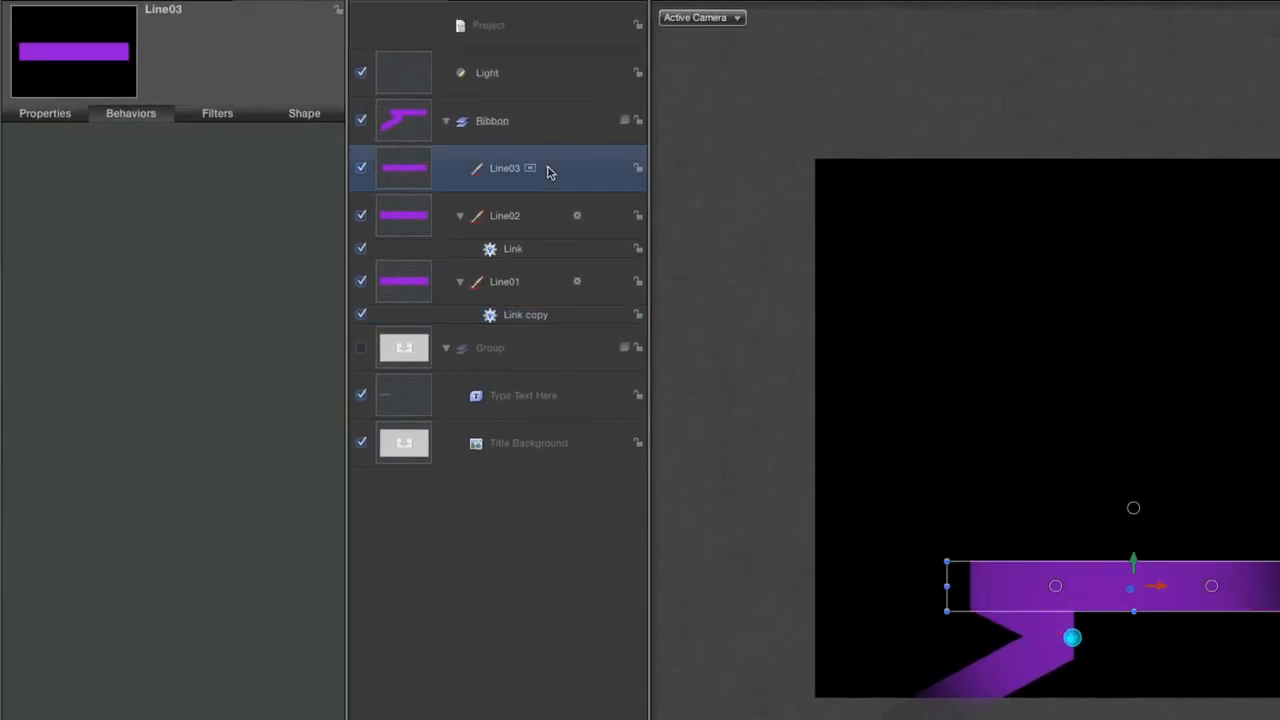
click(304, 113)
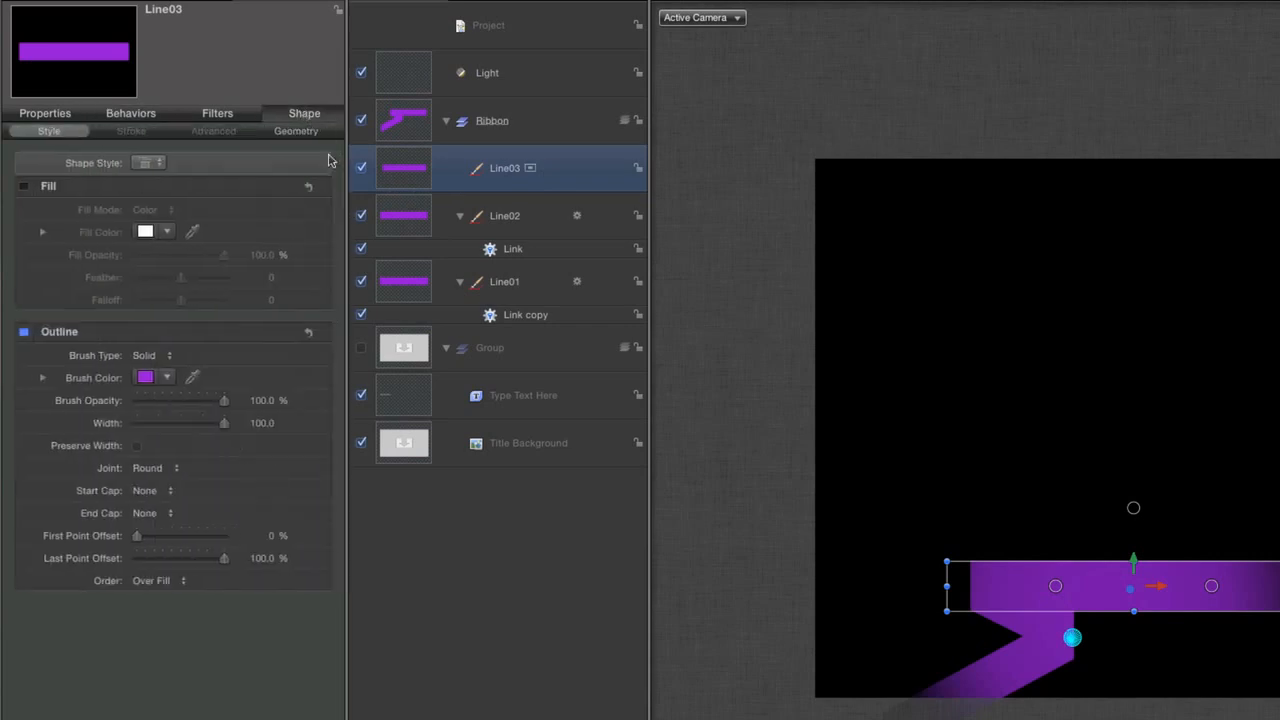
click(168, 377)
mouse_move(174, 400)
mouse_down()
mouse_move(220, 429)
mouse_move(251, 475)
mouse_move(209, 506)
mouse_move(234, 487)
mouse_move(251, 497)
mouse_move(177, 500)
mouse_move(274, 511)
mouse_move(252, 521)
mouse_up()
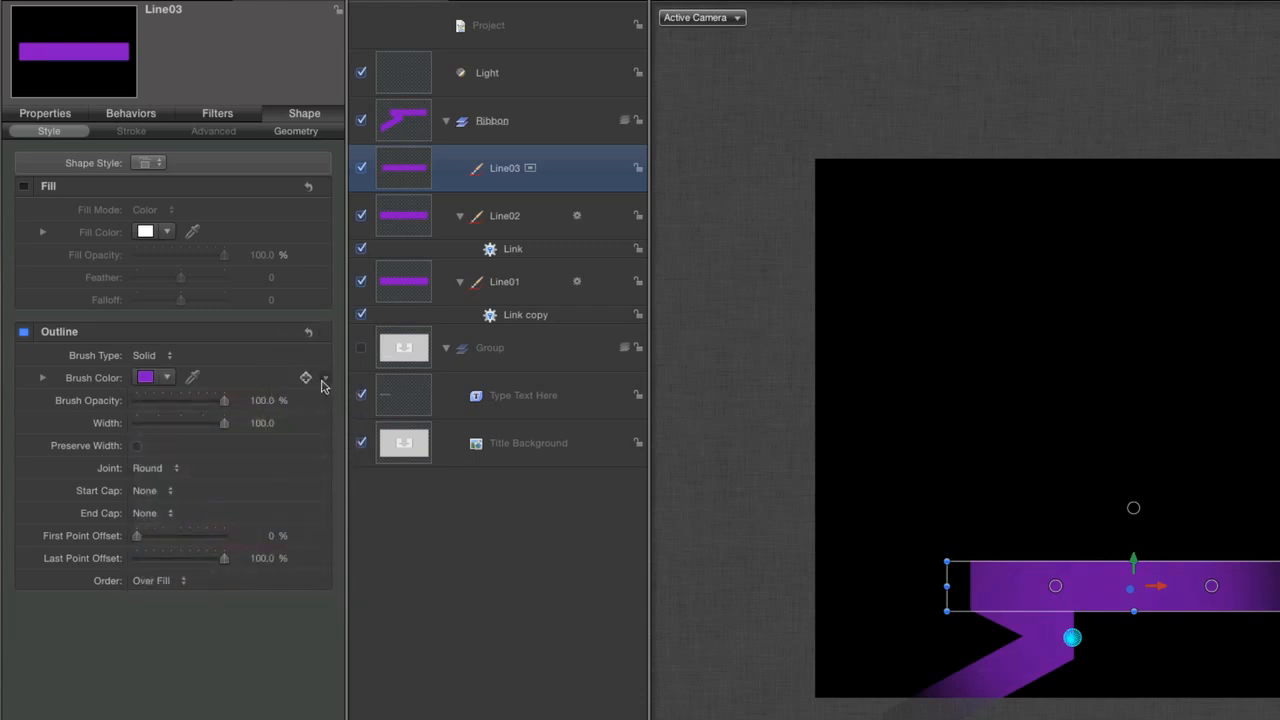
right_click(327, 384)
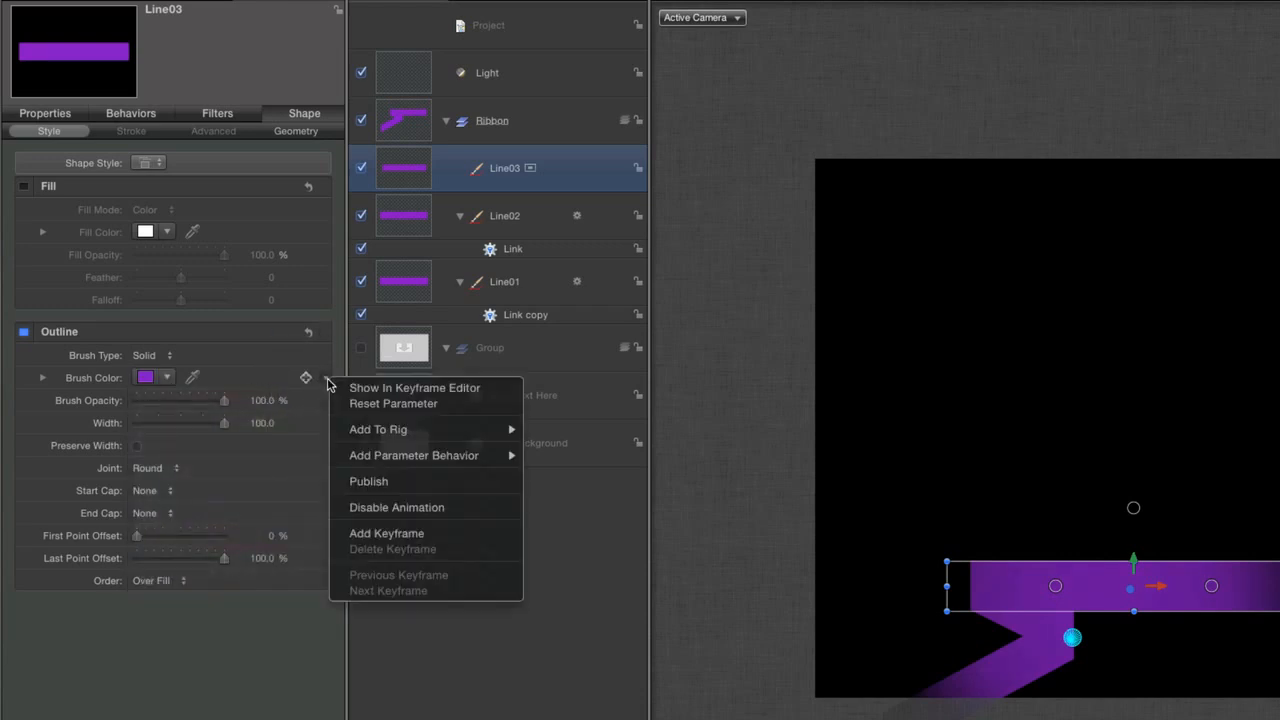
click(383, 482)
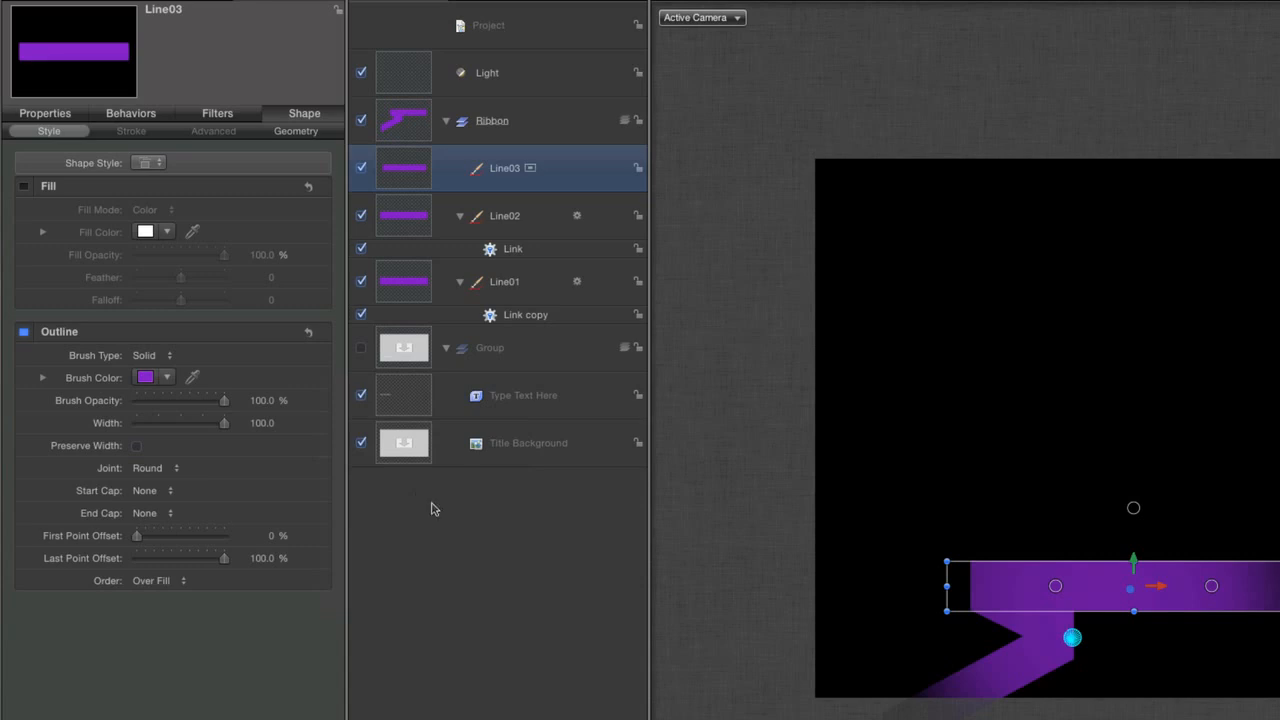
Nudge the spot light at the ribbon's fold, hide the canvas's 3D overlays, and clear the selection
click(543, 88)
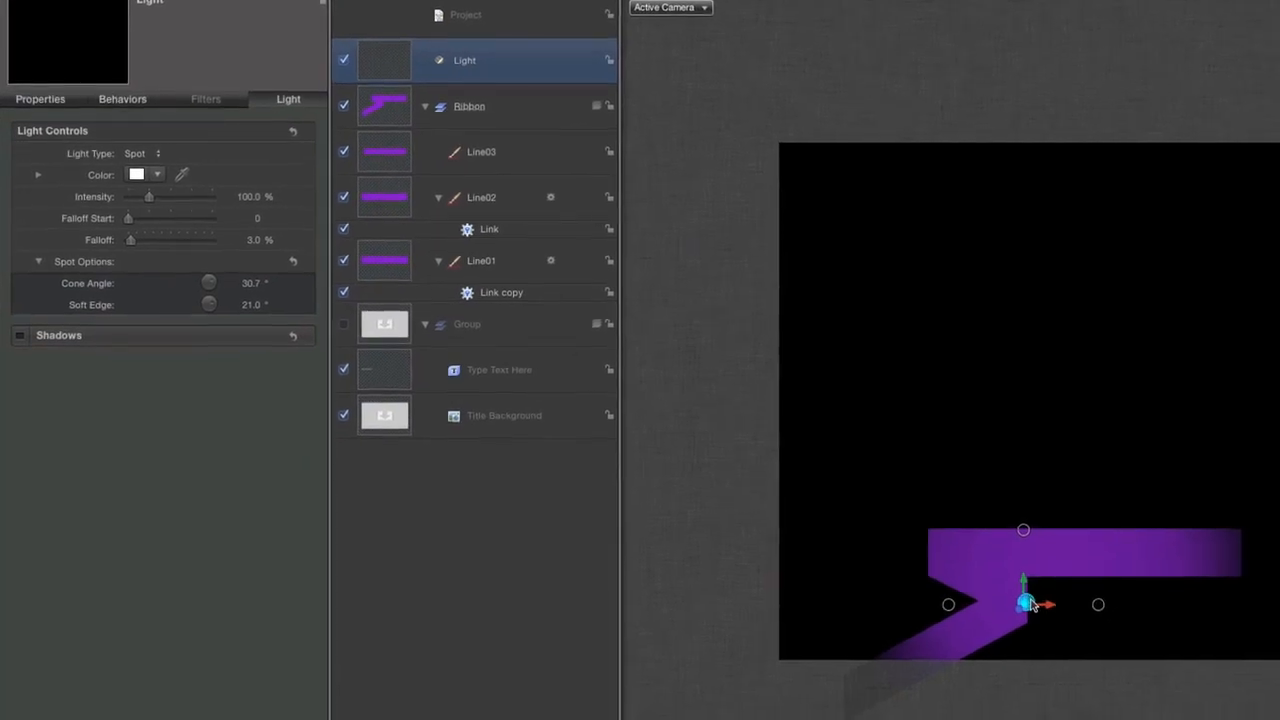
drag(1030, 605, 1028, 614)
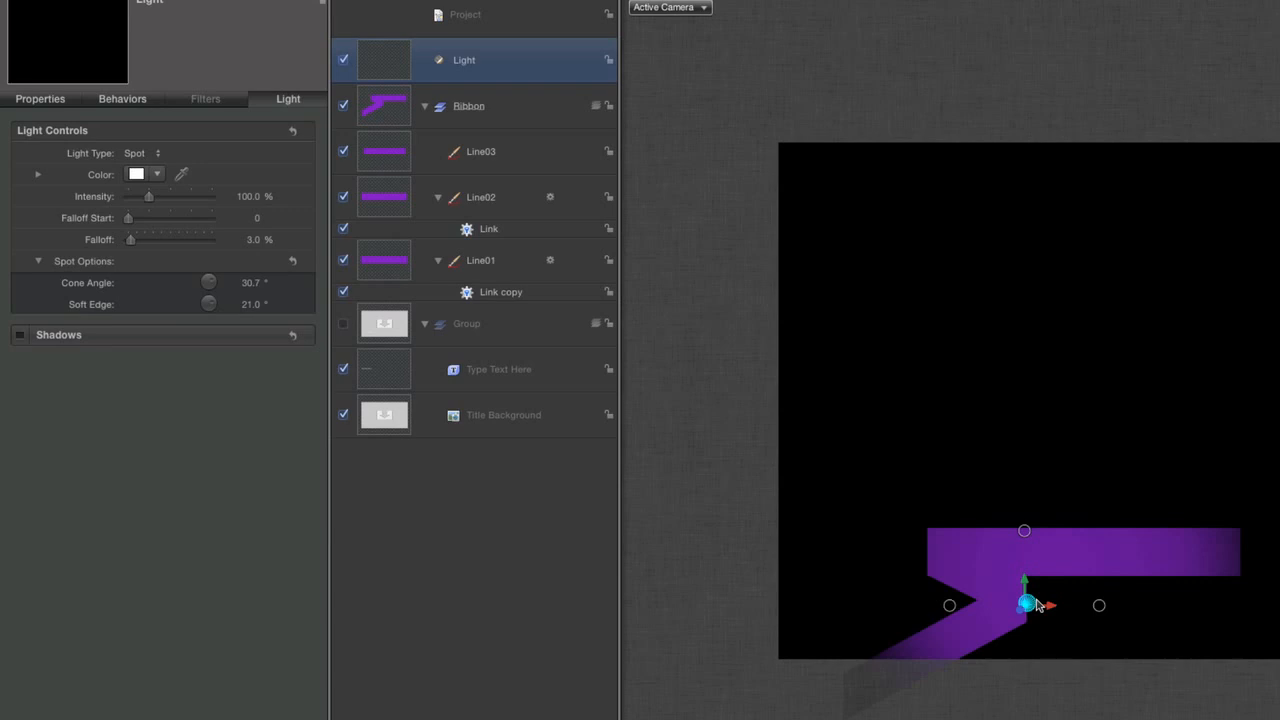
click(1203, 30)
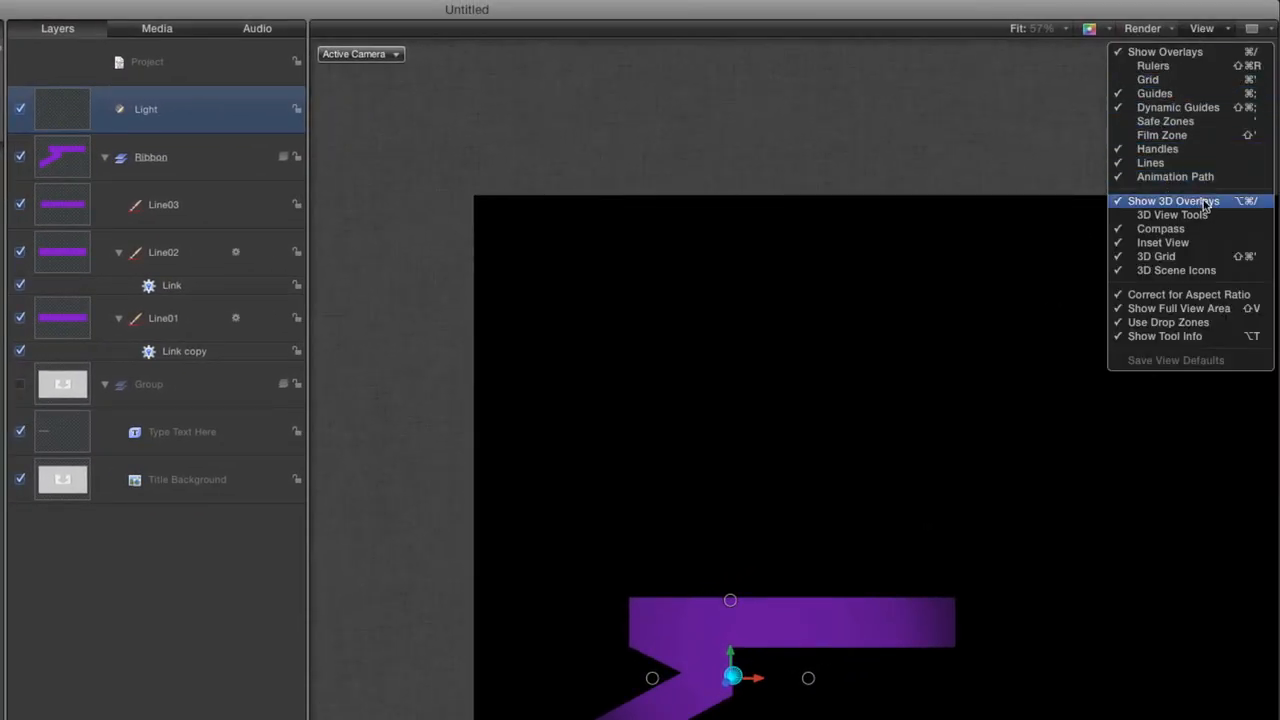
click(1150, 206)
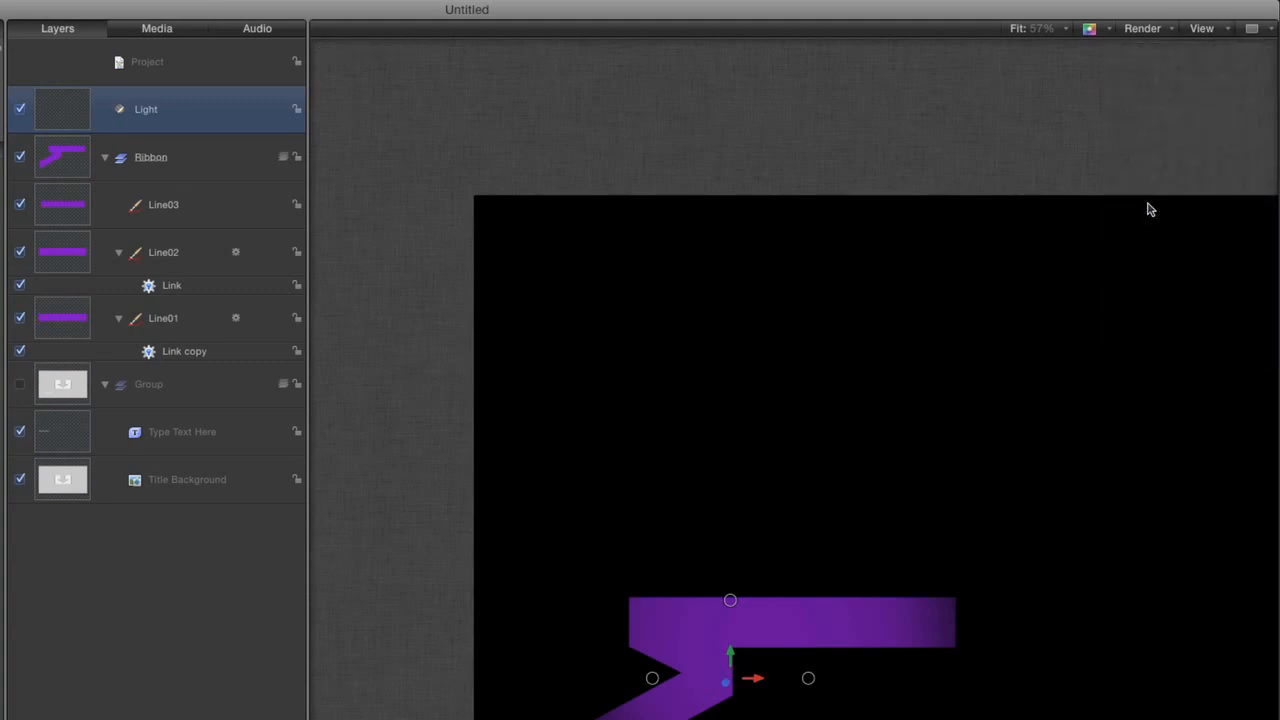
click(183, 569)
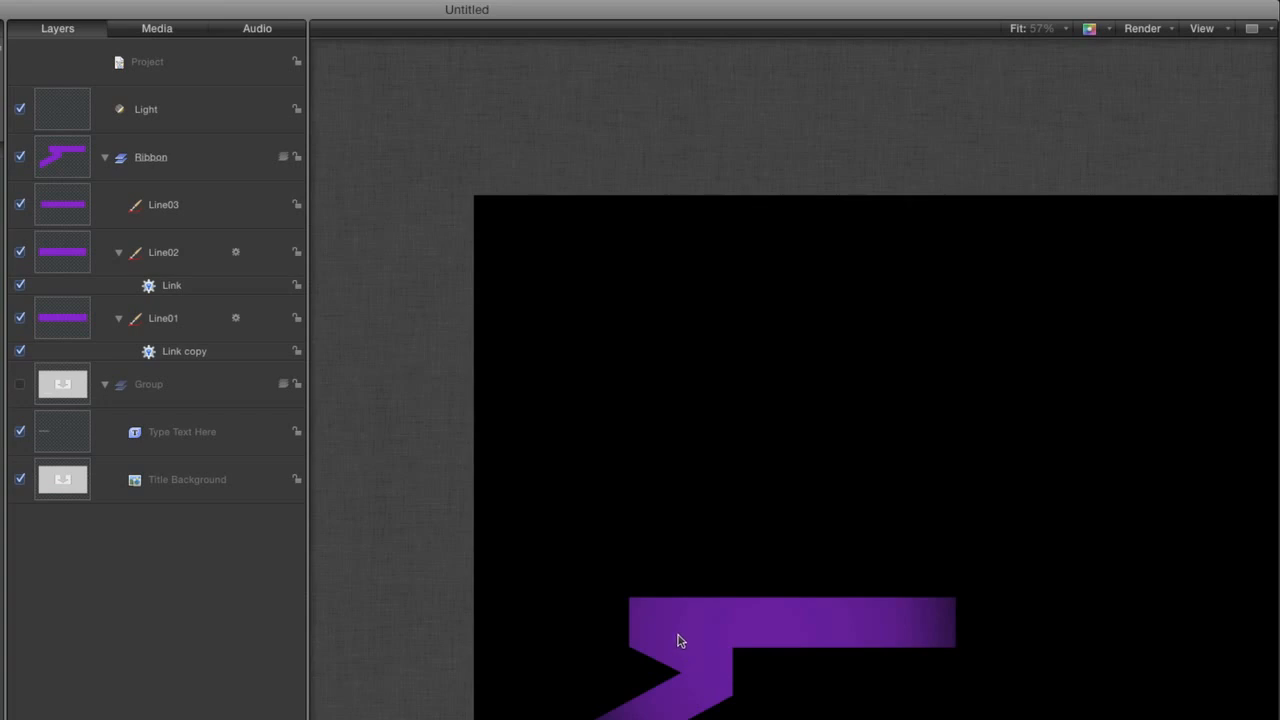
Reset Line02's Four Corner distortion to restore its straight band shape
click(160, 260)
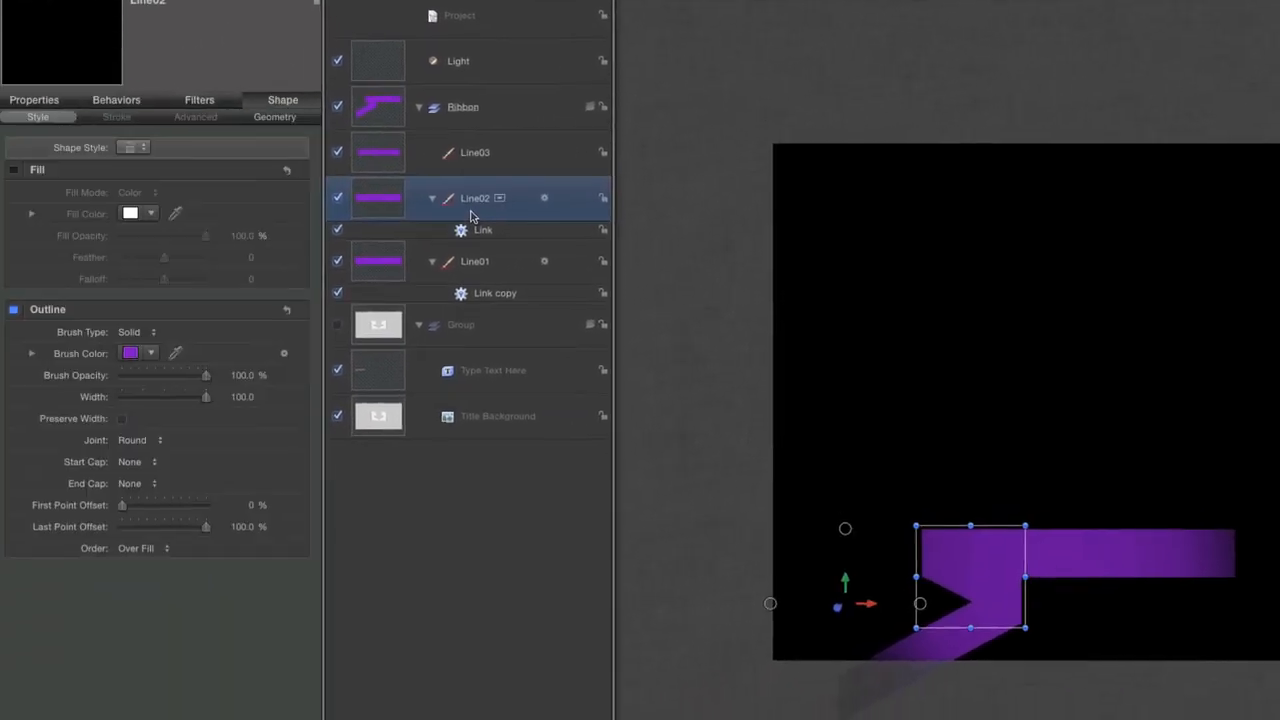
click(44, 100)
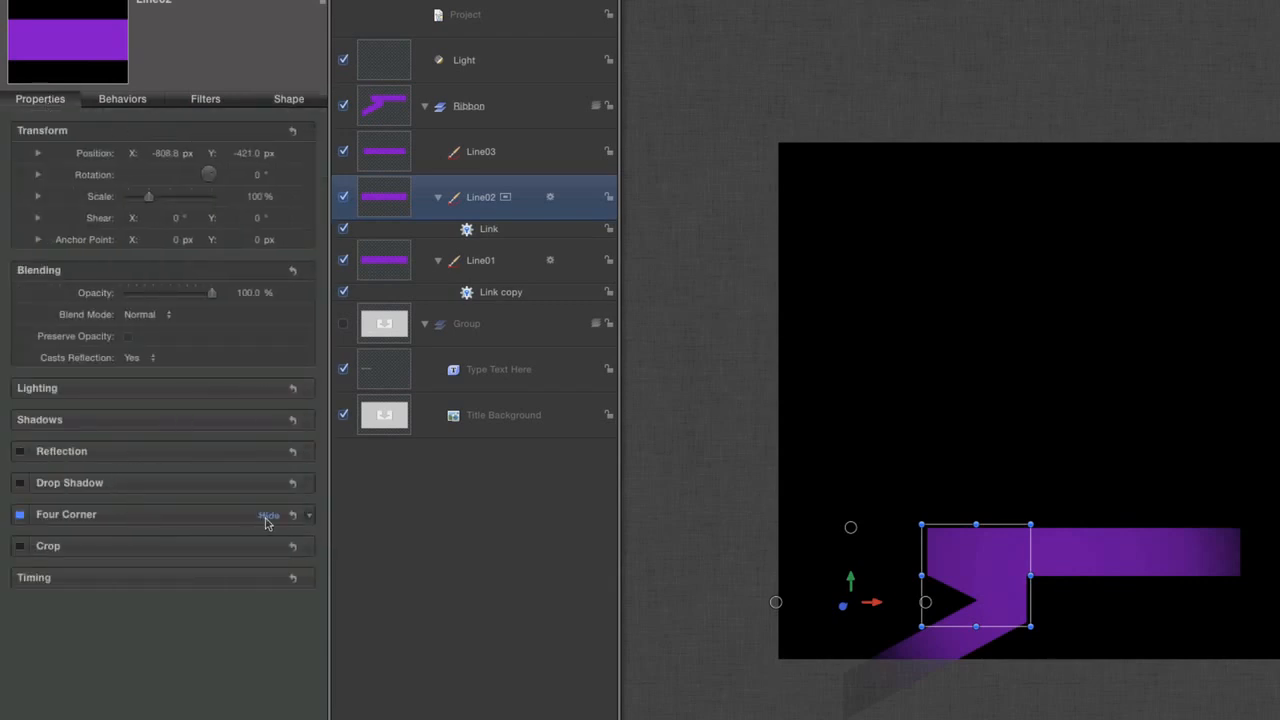
click(268, 517)
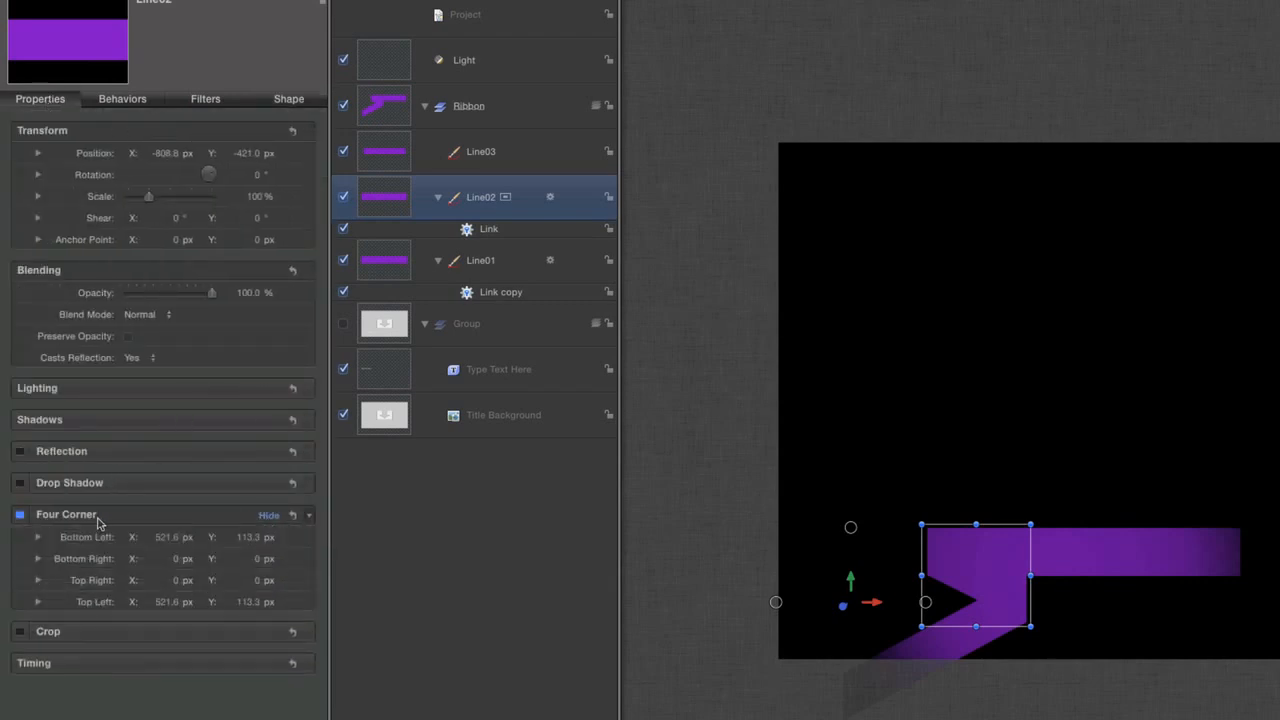
click(295, 517)
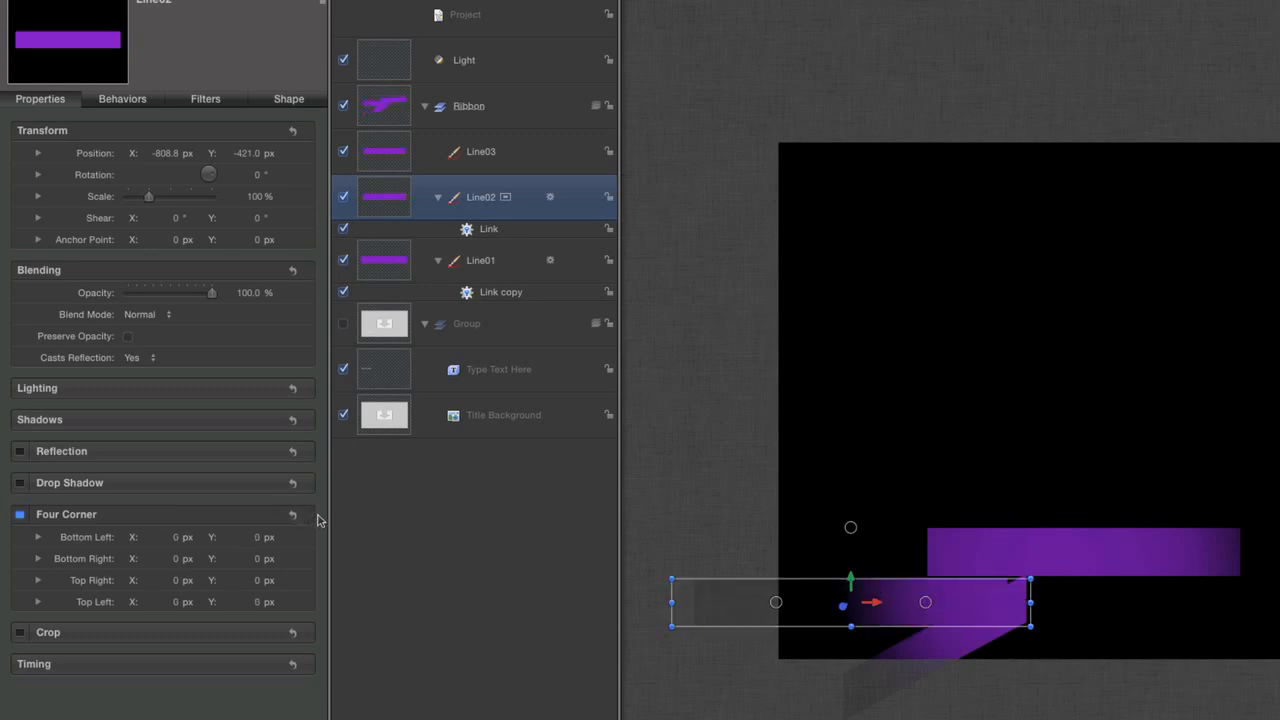
Rotate Line02 to -60.9° about the Y axis and move it to connect Line03's left end with Line01's upper right end
click(38, 175)
mouse_move(257, 217)
mouse_down()
mouse_move(225, 217)
mouse_move(249, 218)
mouse_up()
drag(878, 621, 1001, 596)
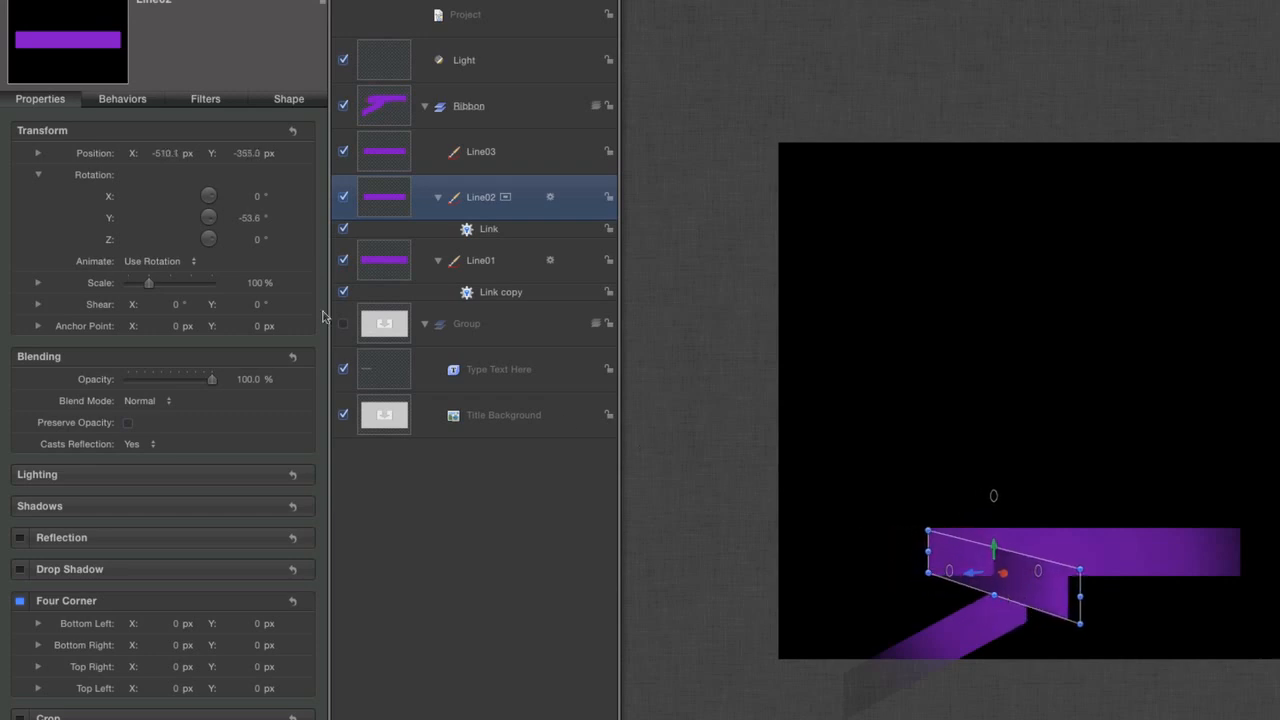
click(250, 220)
drag(250, 225, 249, 217)
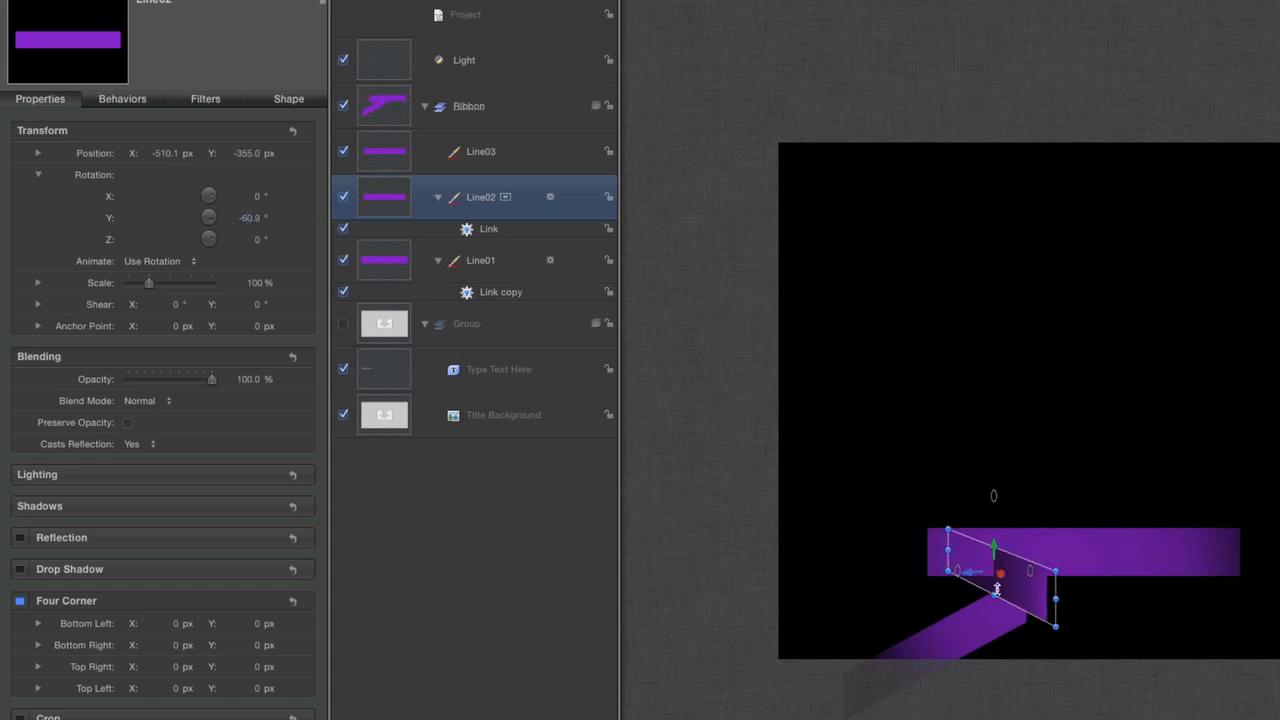
drag(971, 571, 1074, 574)
key(z)
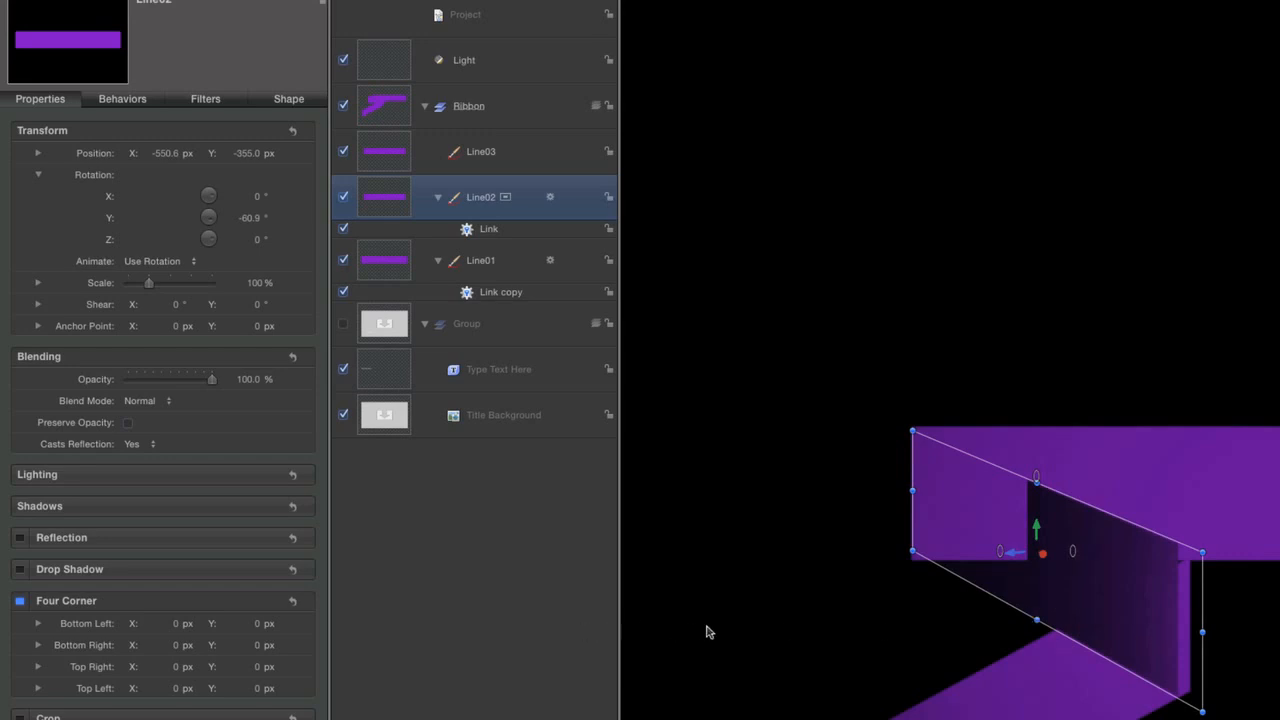
click(505, 630)
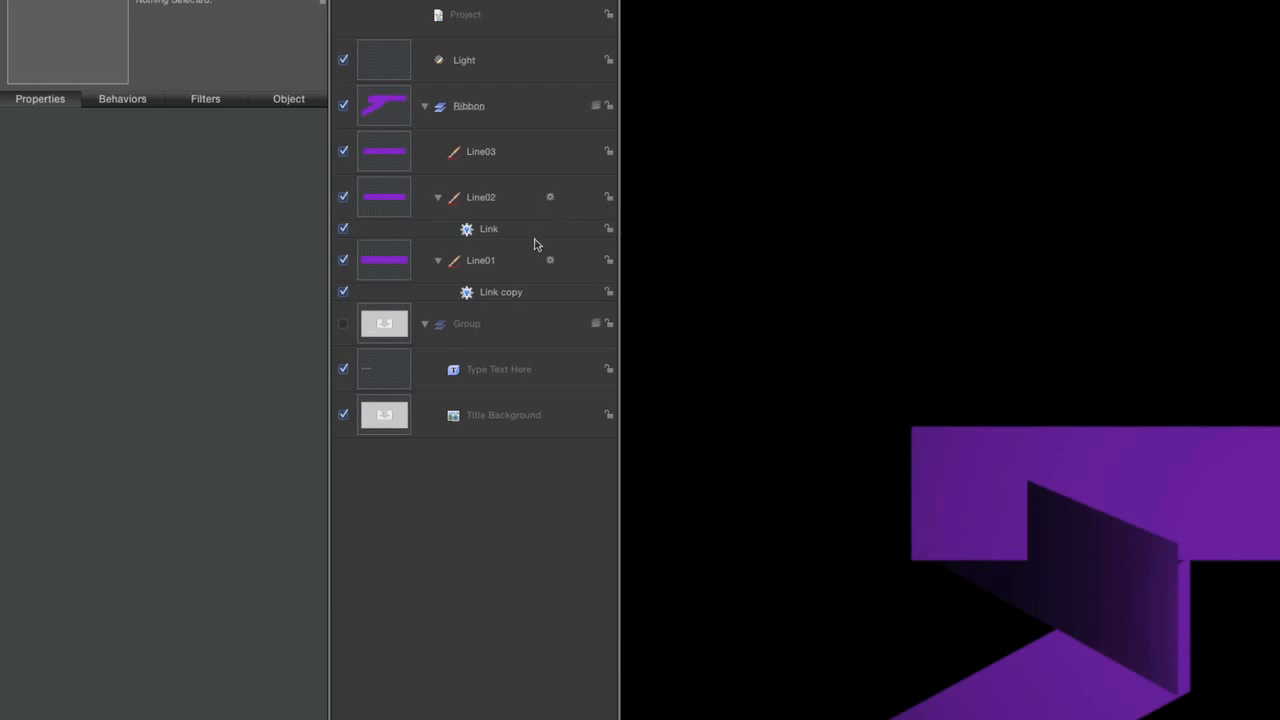
click(486, 168)
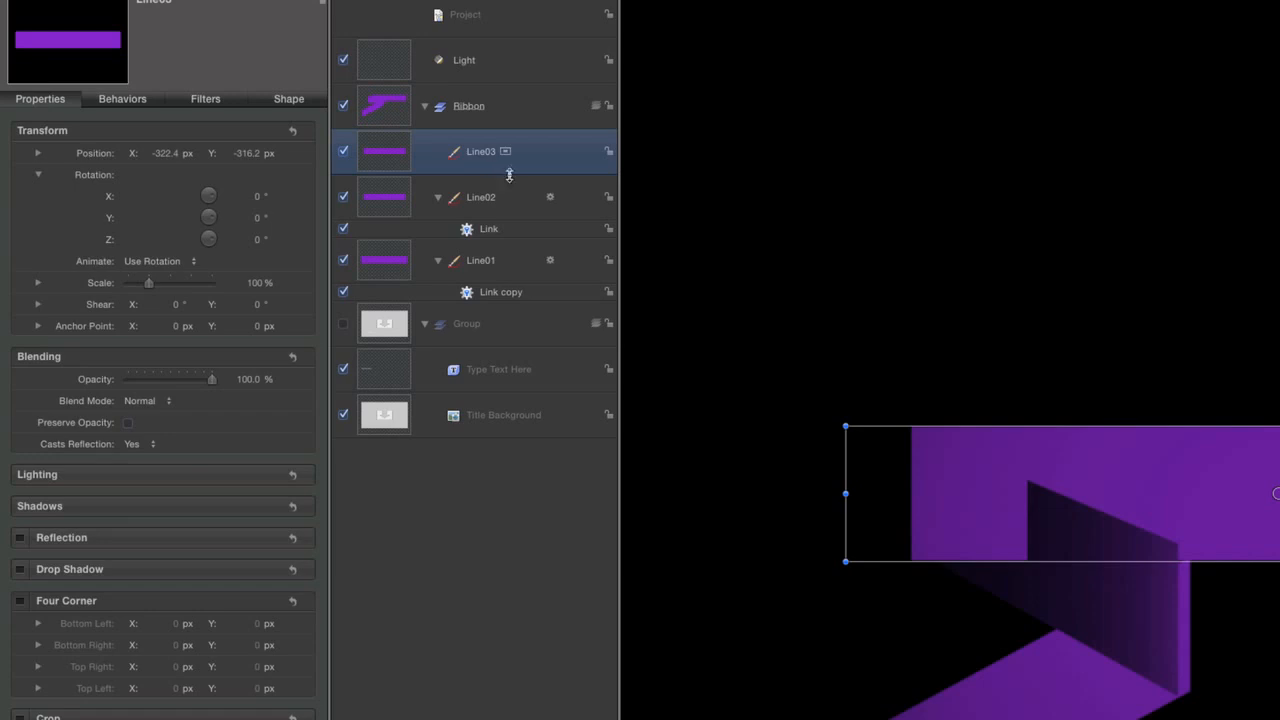
key(shift+z)
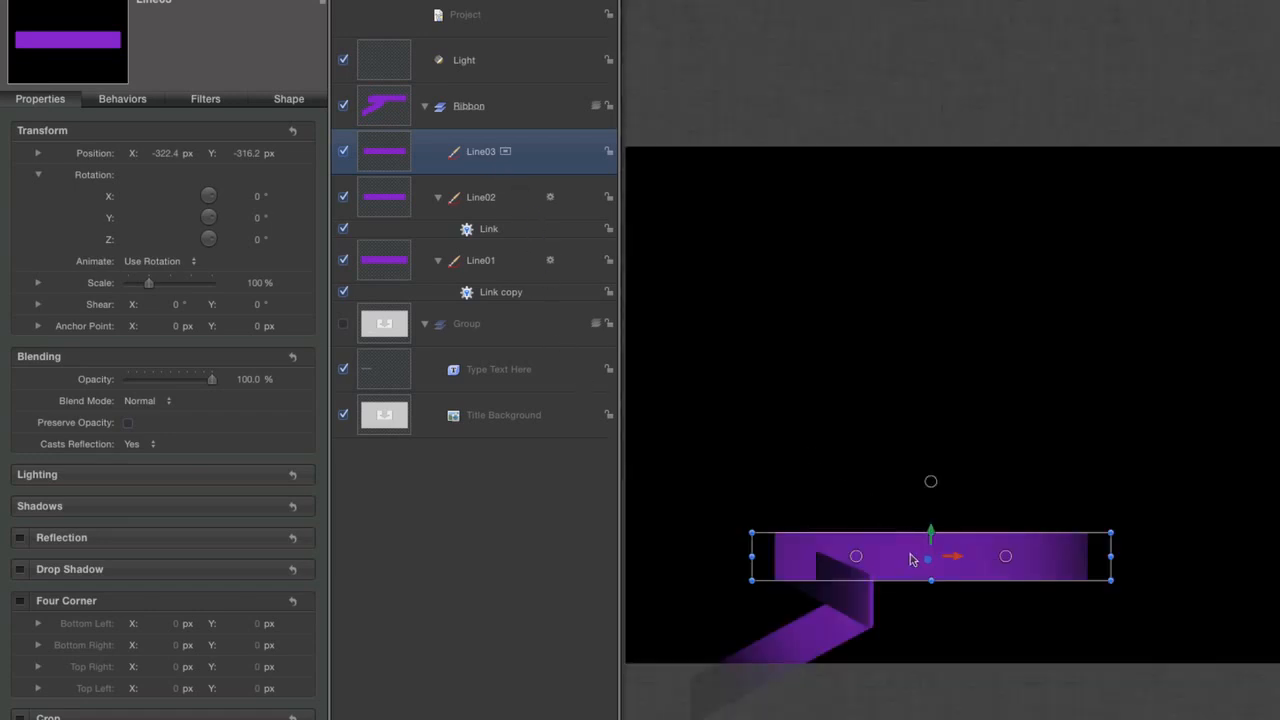
mouse_move(929, 563)
mouse_down()
mouse_move(1011, 574)
mouse_move(872, 580)
mouse_move(914, 577)
mouse_up()
Set Line02's Z position to -296.92 px and move it down to the left so it sits behind the other two bands at the fold
click(482, 198)
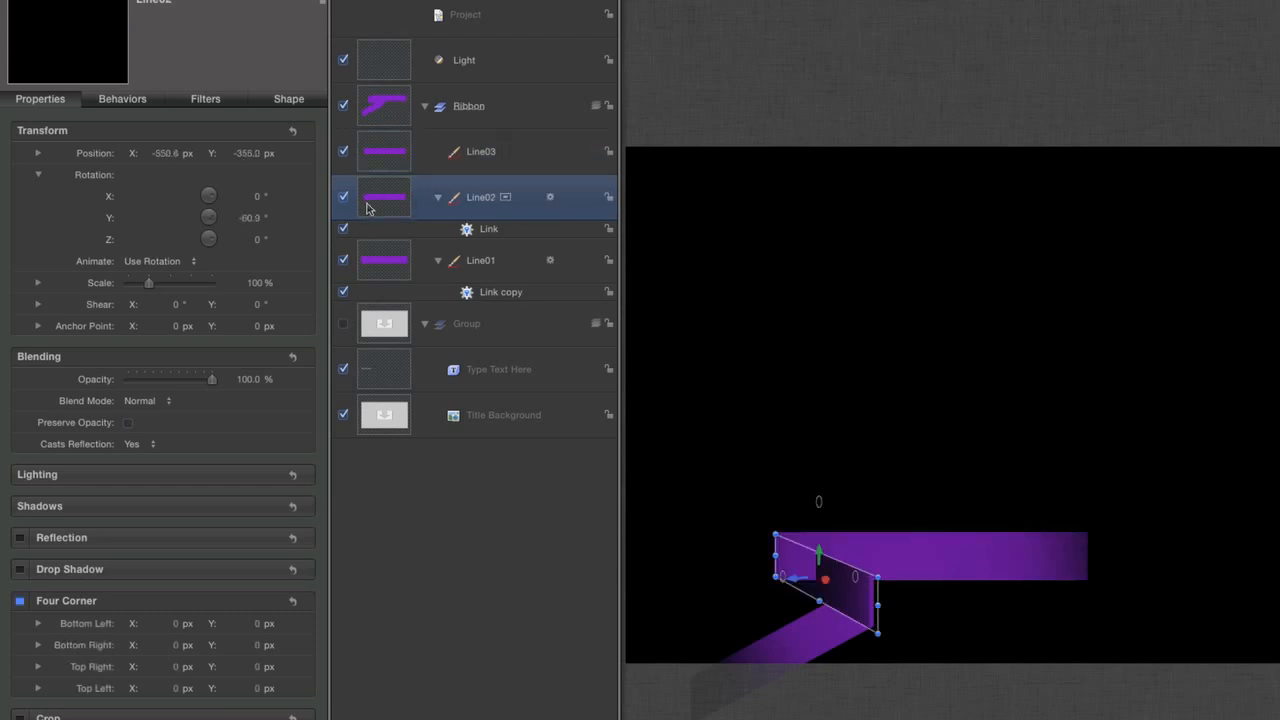
click(38, 153)
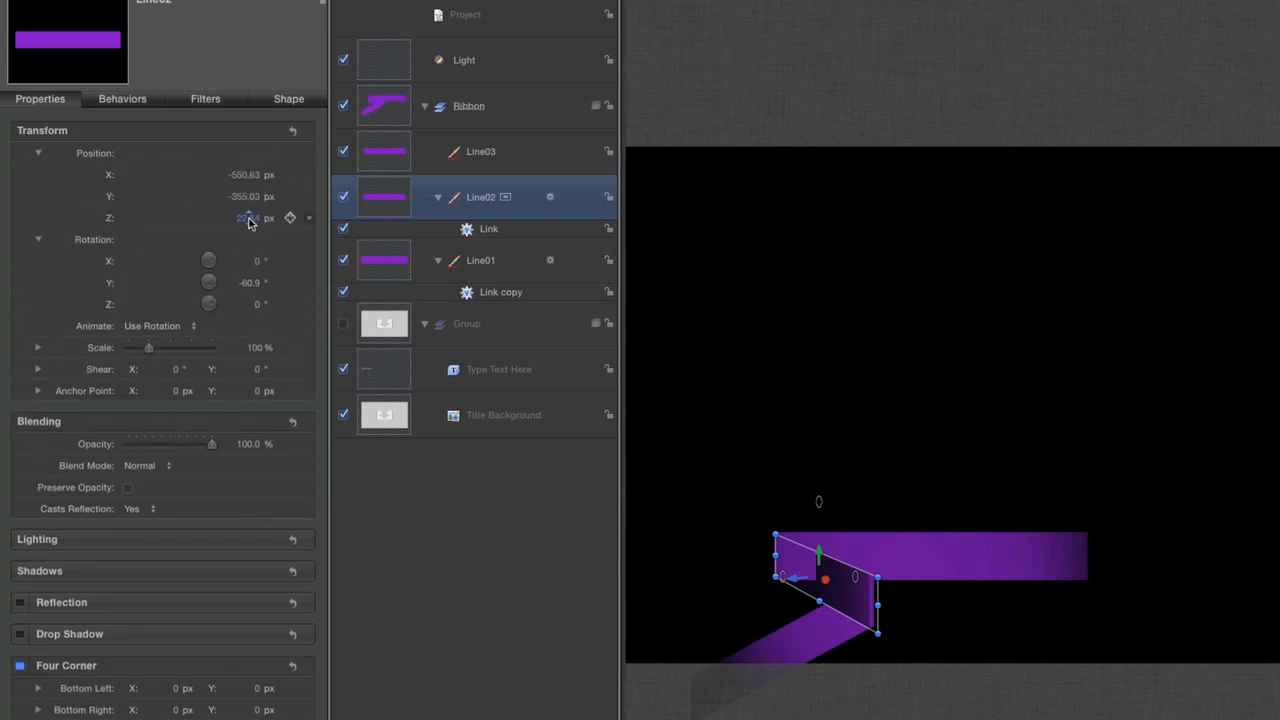
drag(249, 222, 244, 220)
drag(244, 219, 244, 219)
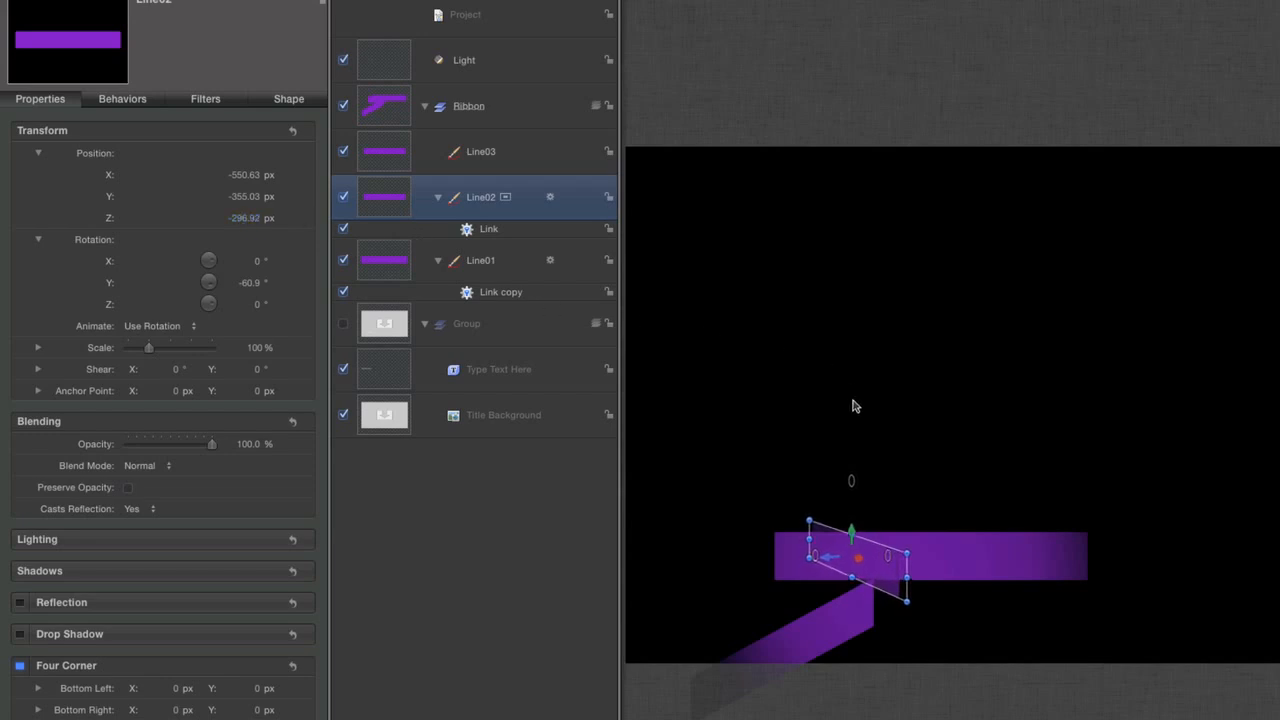
drag(887, 568, 932, 588)
Move Line01 down so that its raised right end sits clear below Line03 at the fold
key(z)
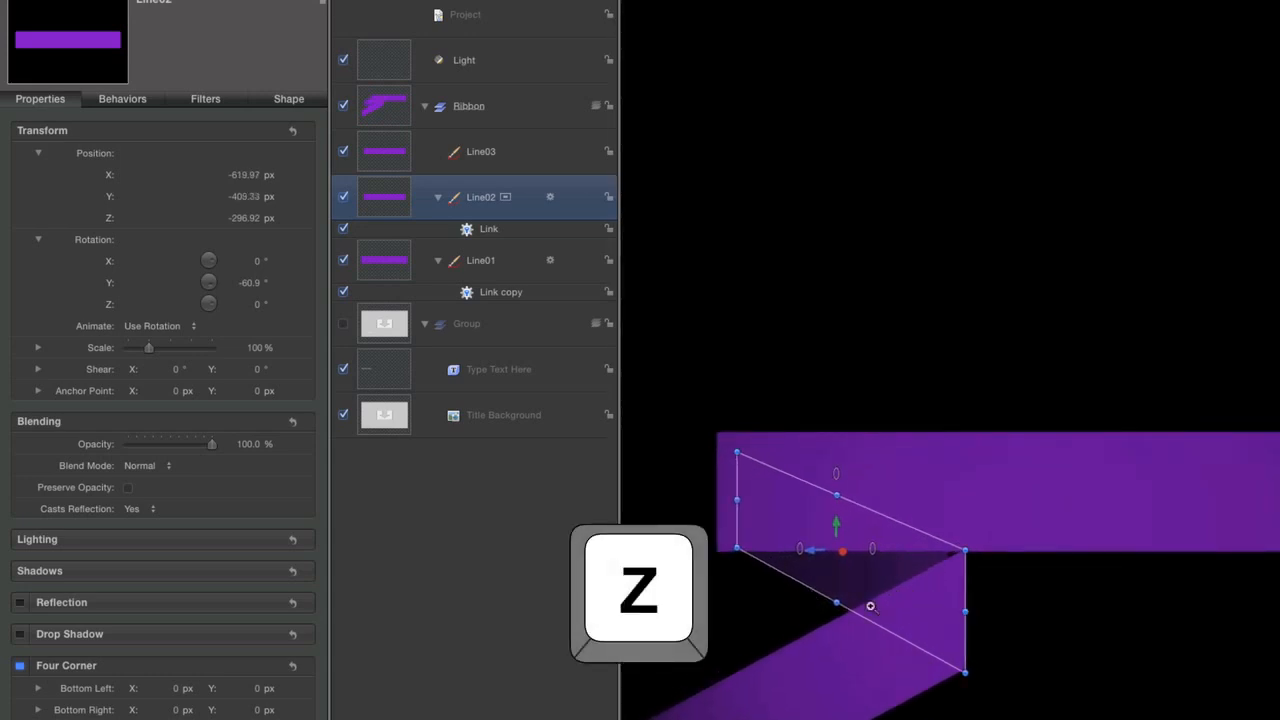
key(h)
drag(876, 620, 1037, 566)
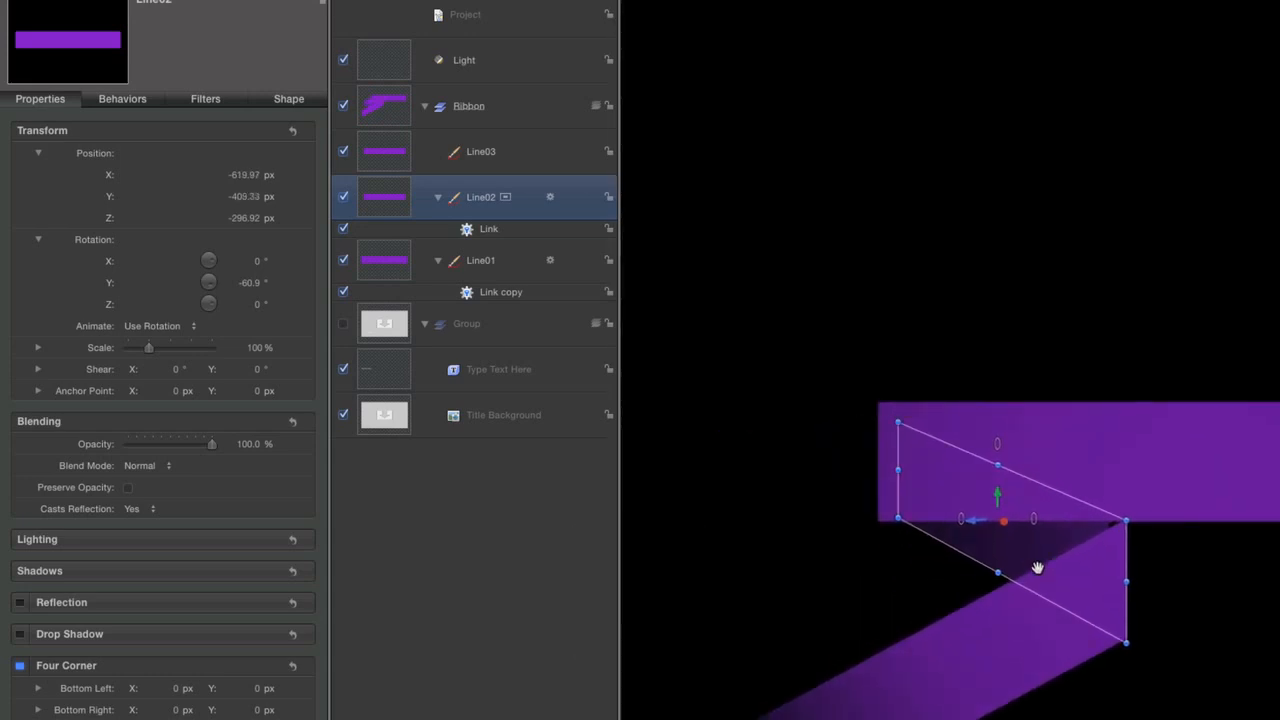
key(z)
click(518, 259)
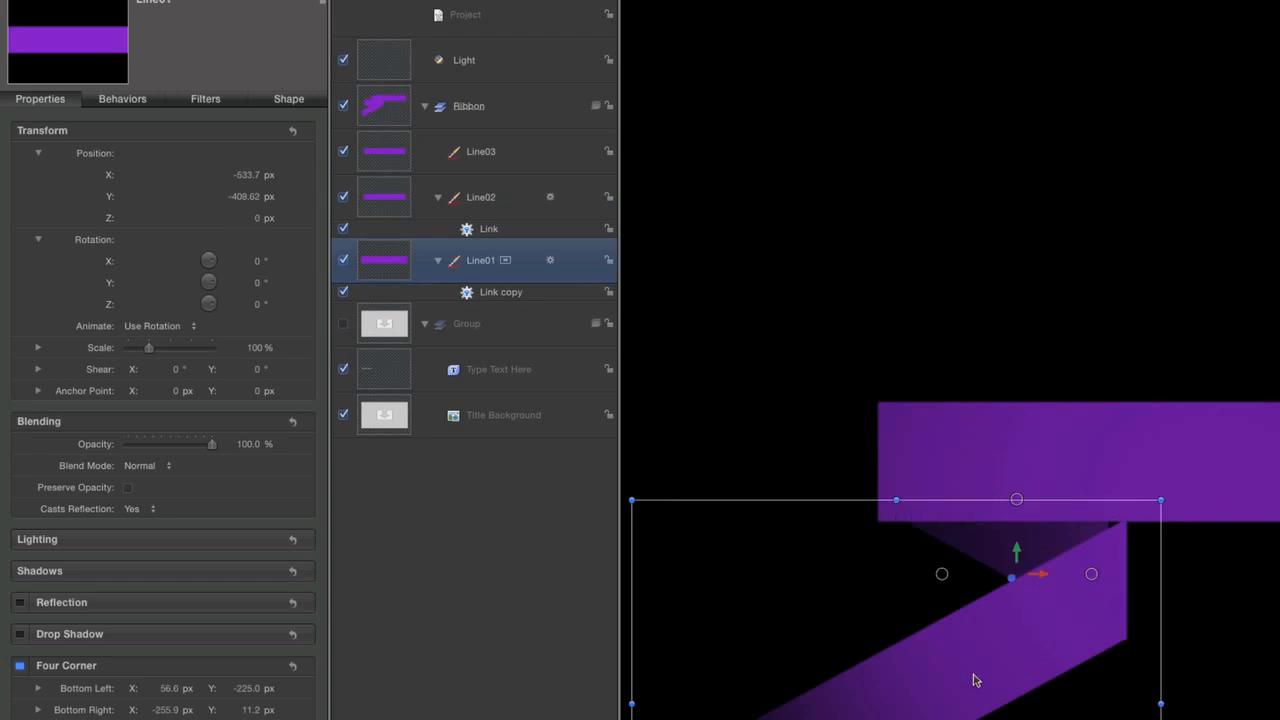
drag(972, 675, 973, 708)
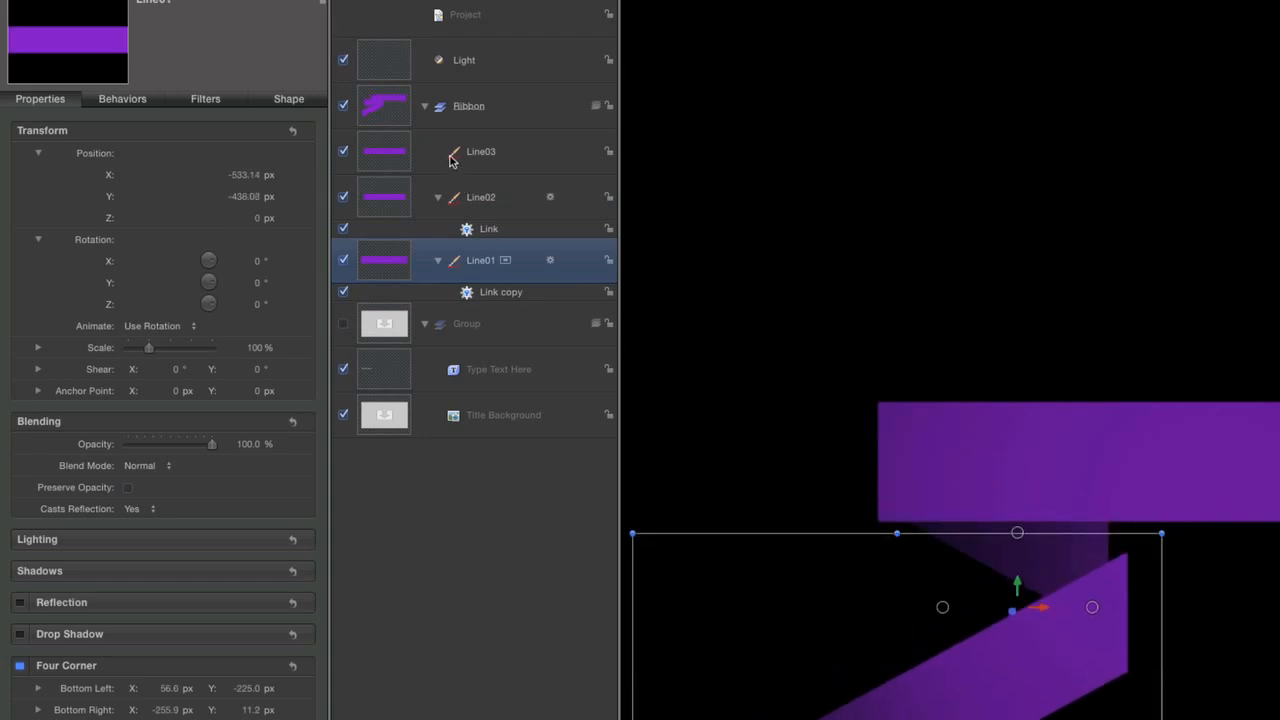
Distort Line02's left corners to meet Line03's left end, offset its top right corner by 1.8, 0.1 px, and clear the selection
click(490, 199)
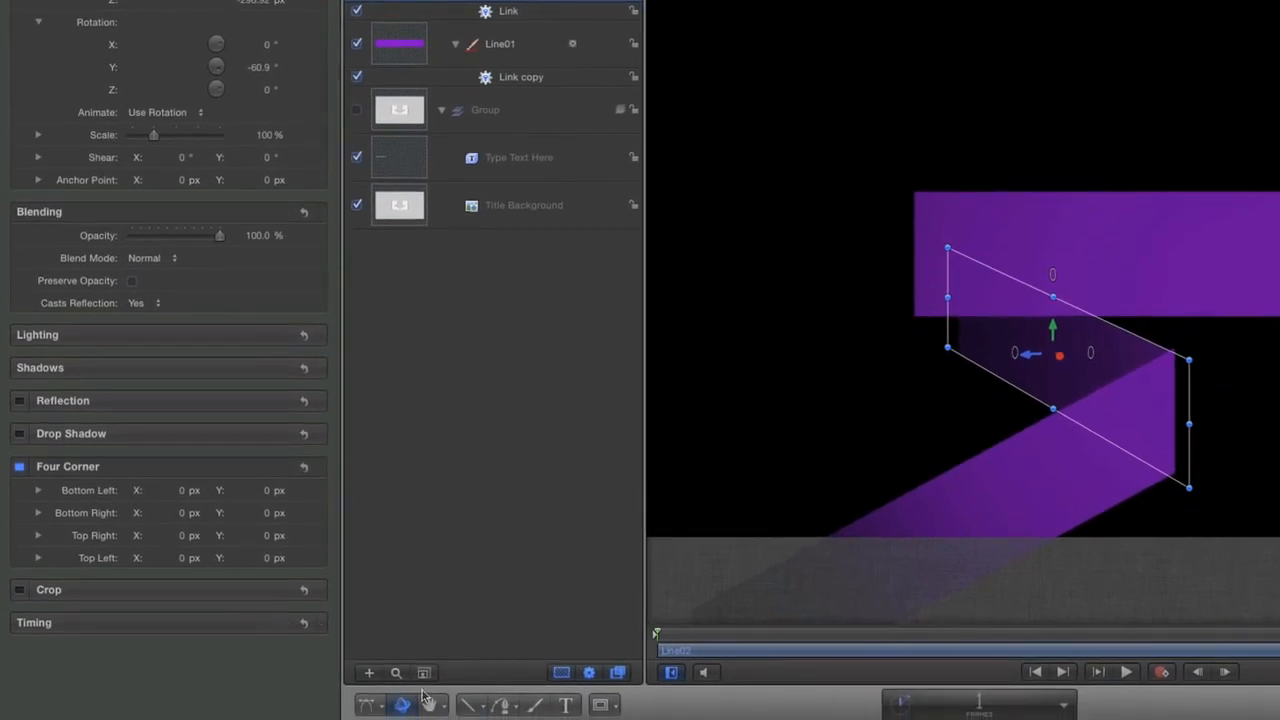
click(368, 704)
click(390, 562)
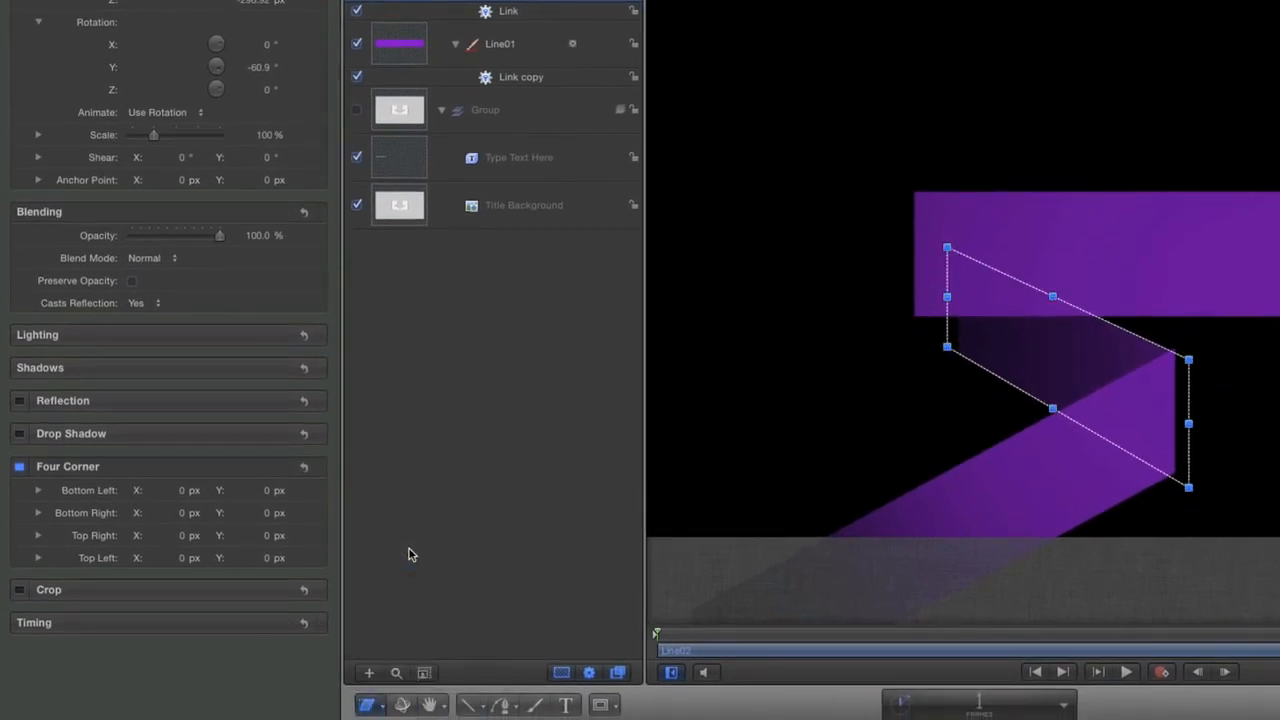
drag(949, 303, 920, 316)
drag(919, 201, 917, 192)
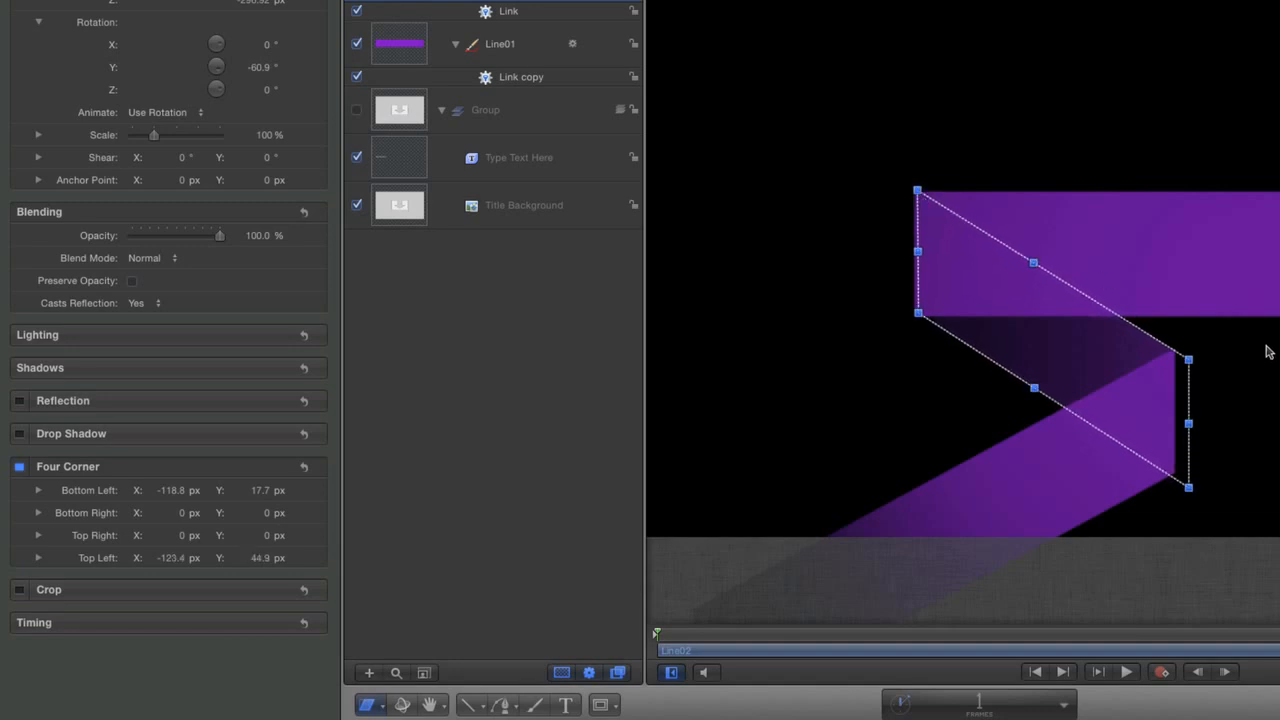
drag(1190, 365, 1189, 362)
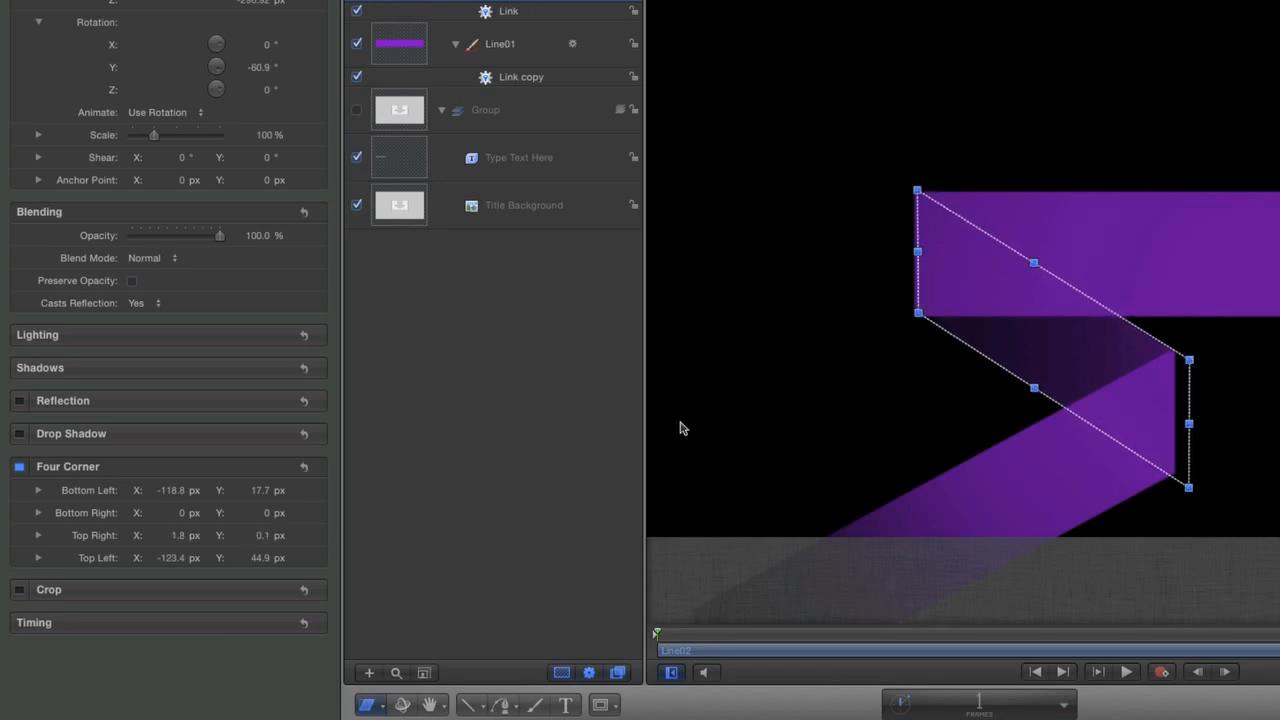
click(590, 420)
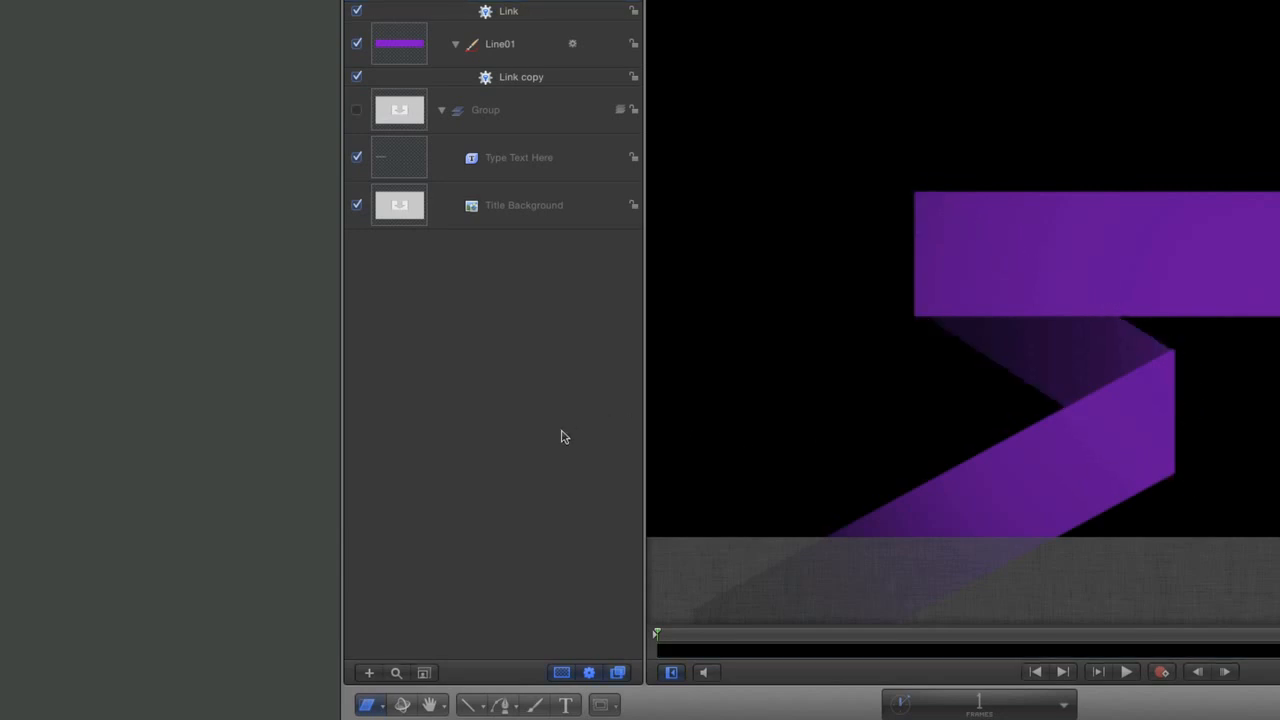
key(shift+z)
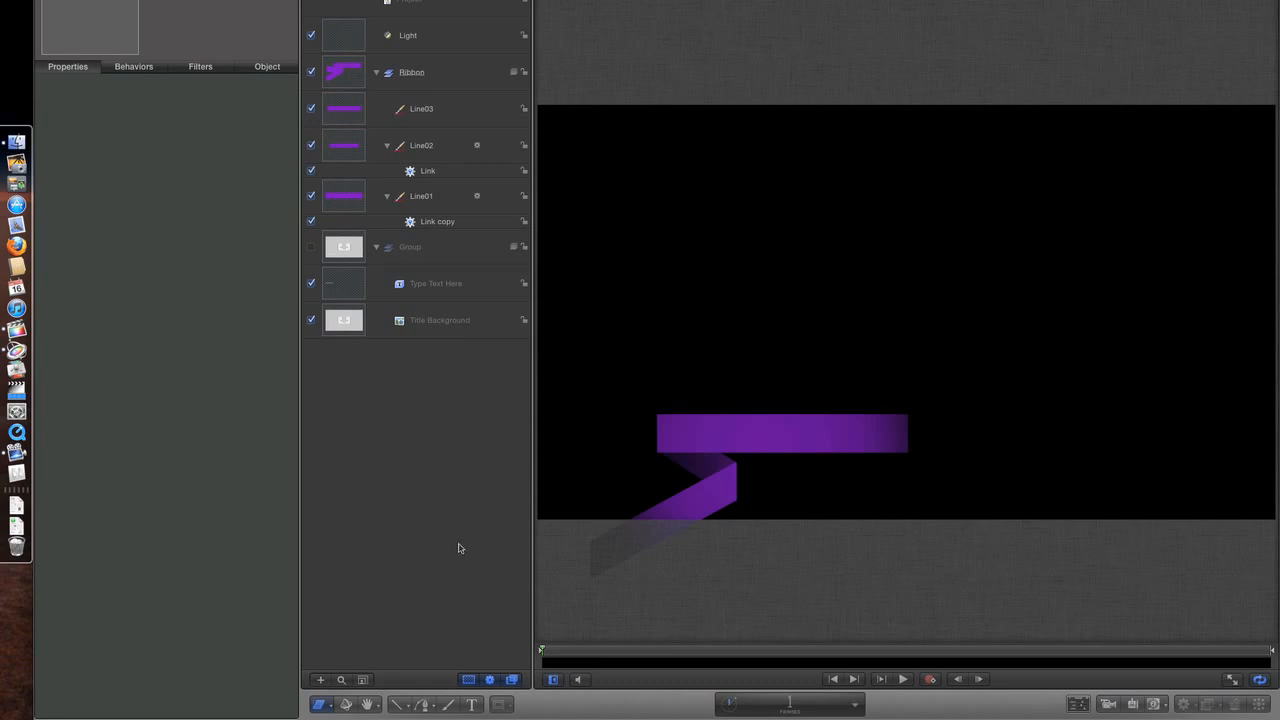
Add the Write On shape behavior to Line01, end it at frame 9, and play the animation
click(446, 198)
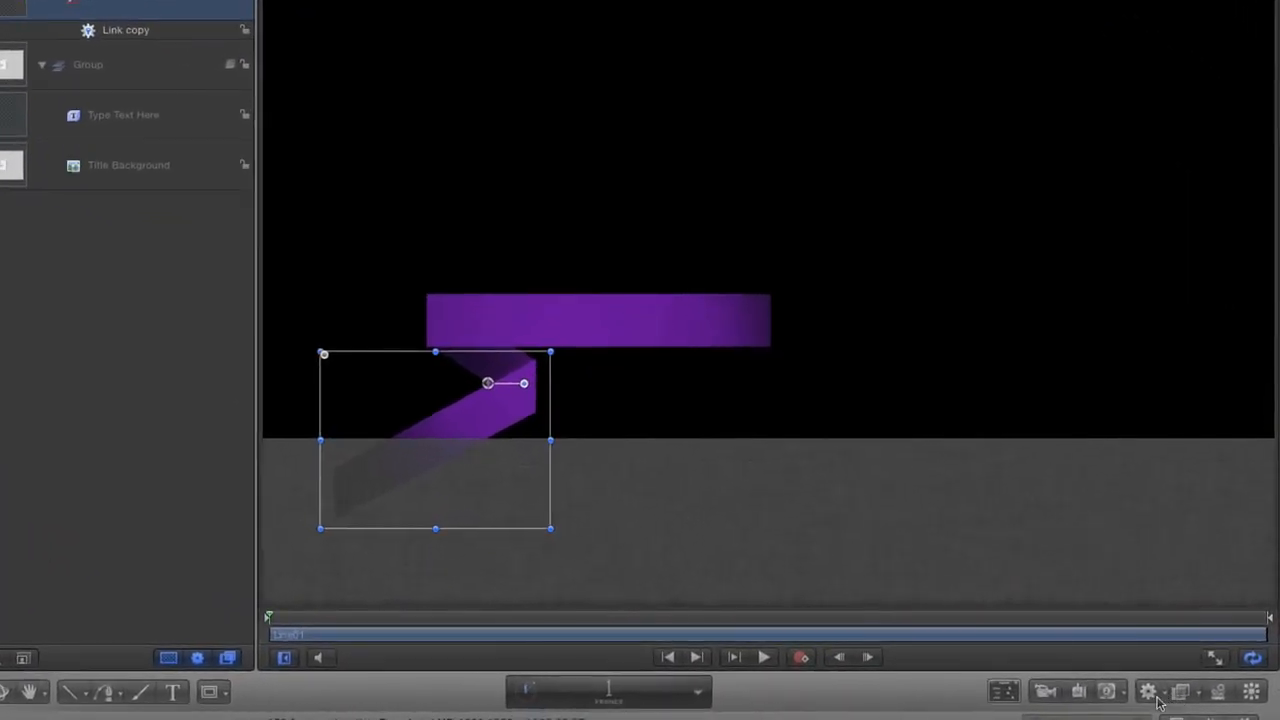
click(1182, 704)
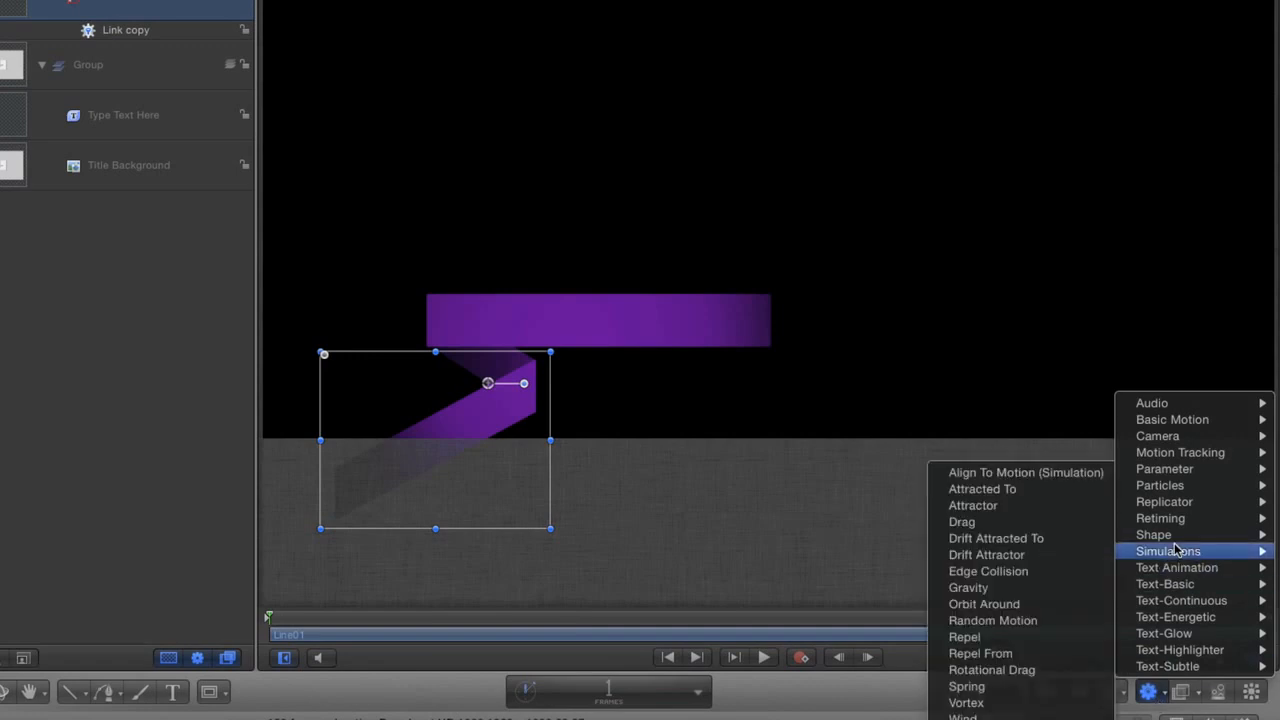
mouse_move(1172, 536)
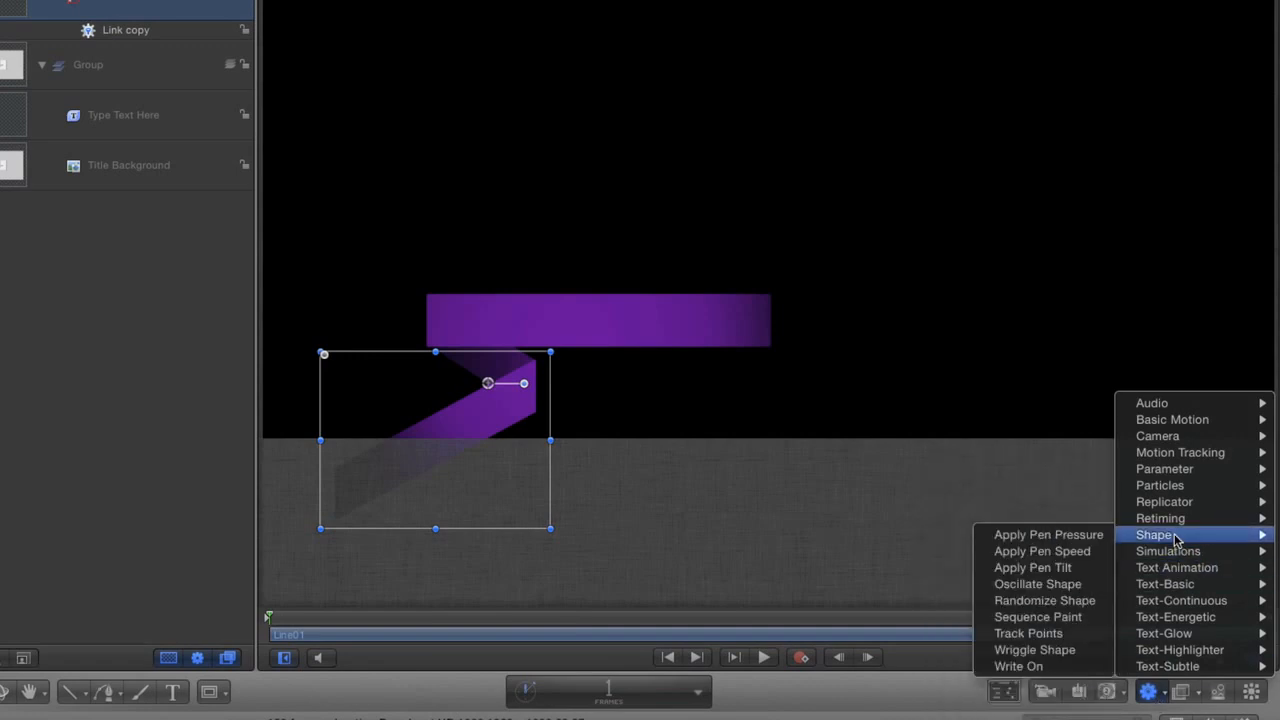
click(1020, 666)
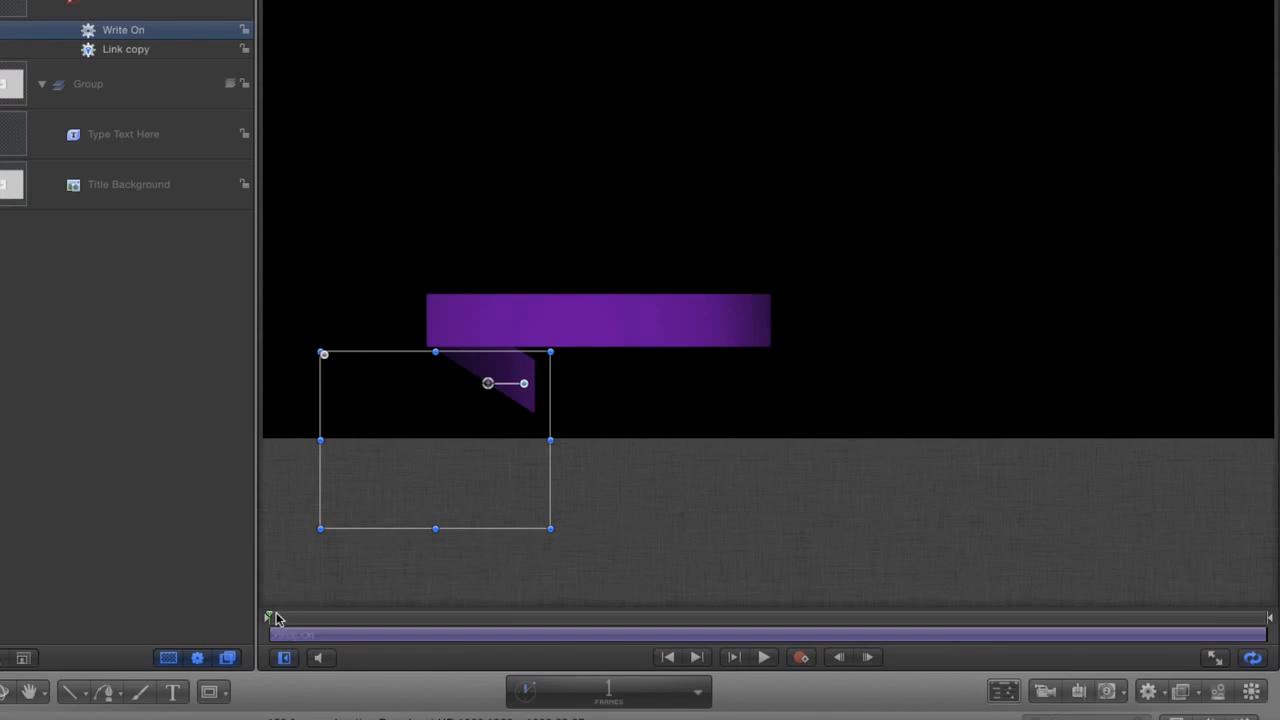
drag(274, 615, 318, 623)
key(o)
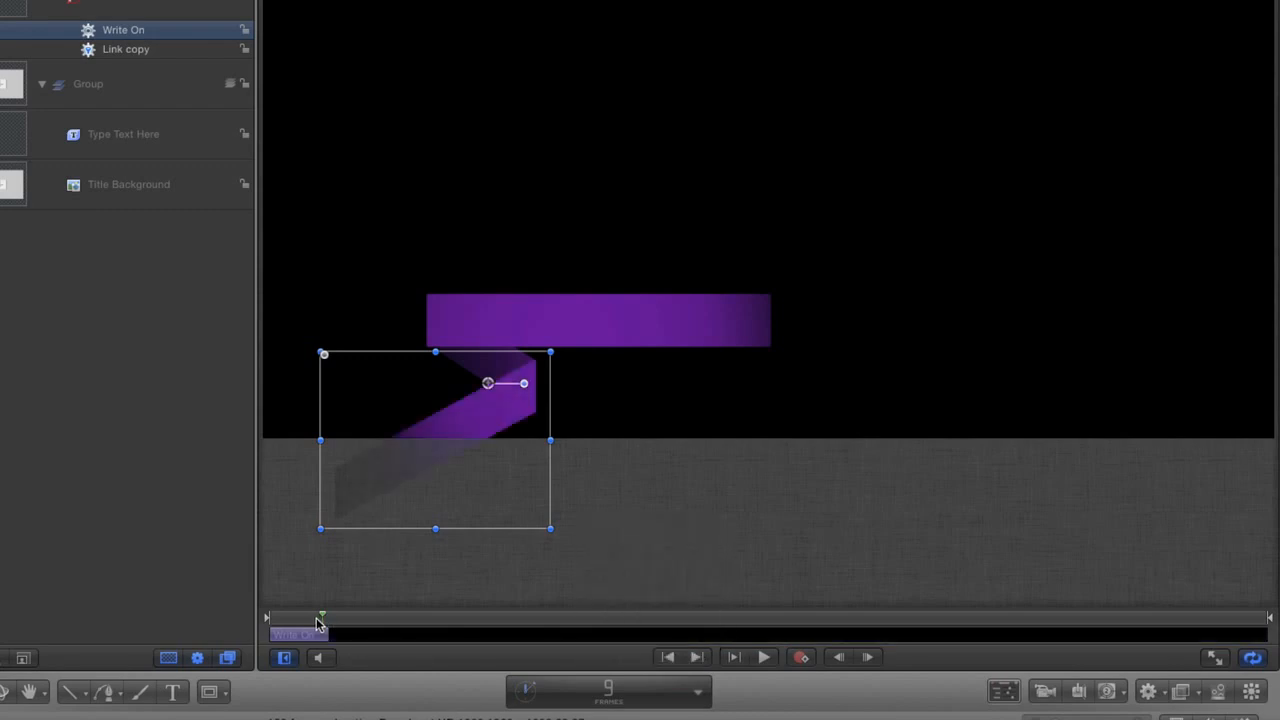
key(space)
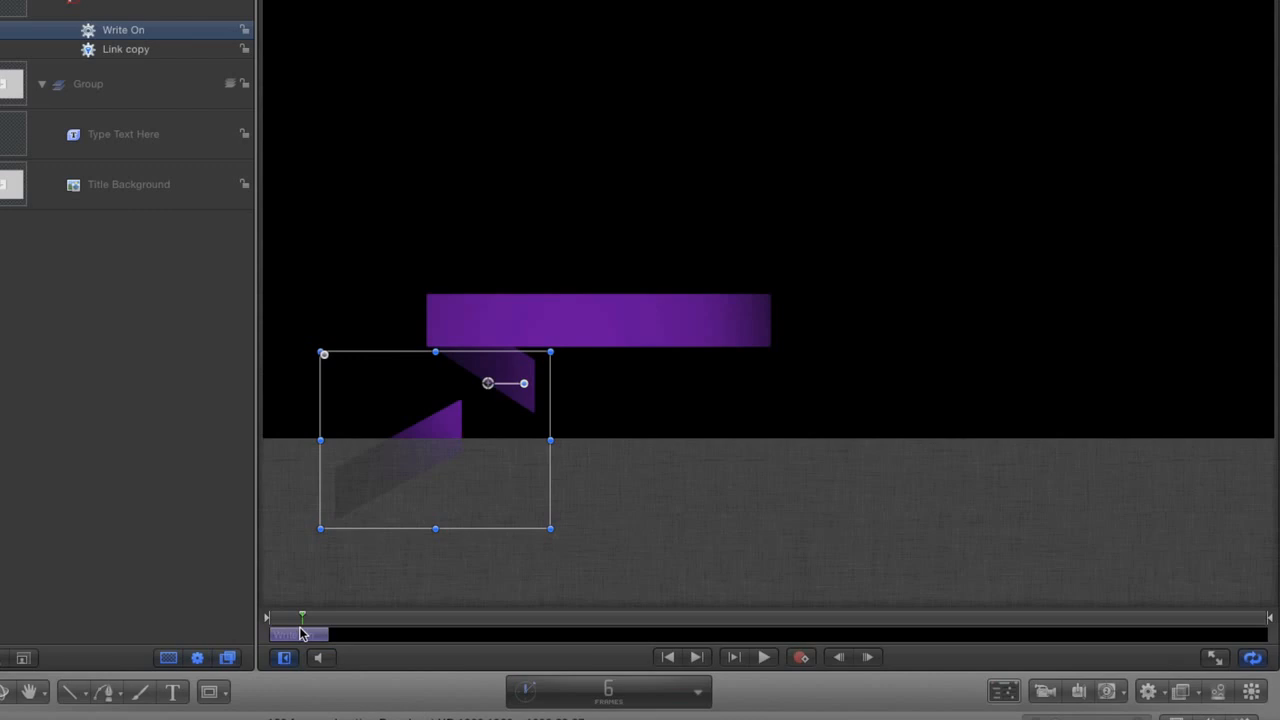
Trim Line02's start to frame 10 and copy Line01's Write On behavior onto it
key(shift+o)
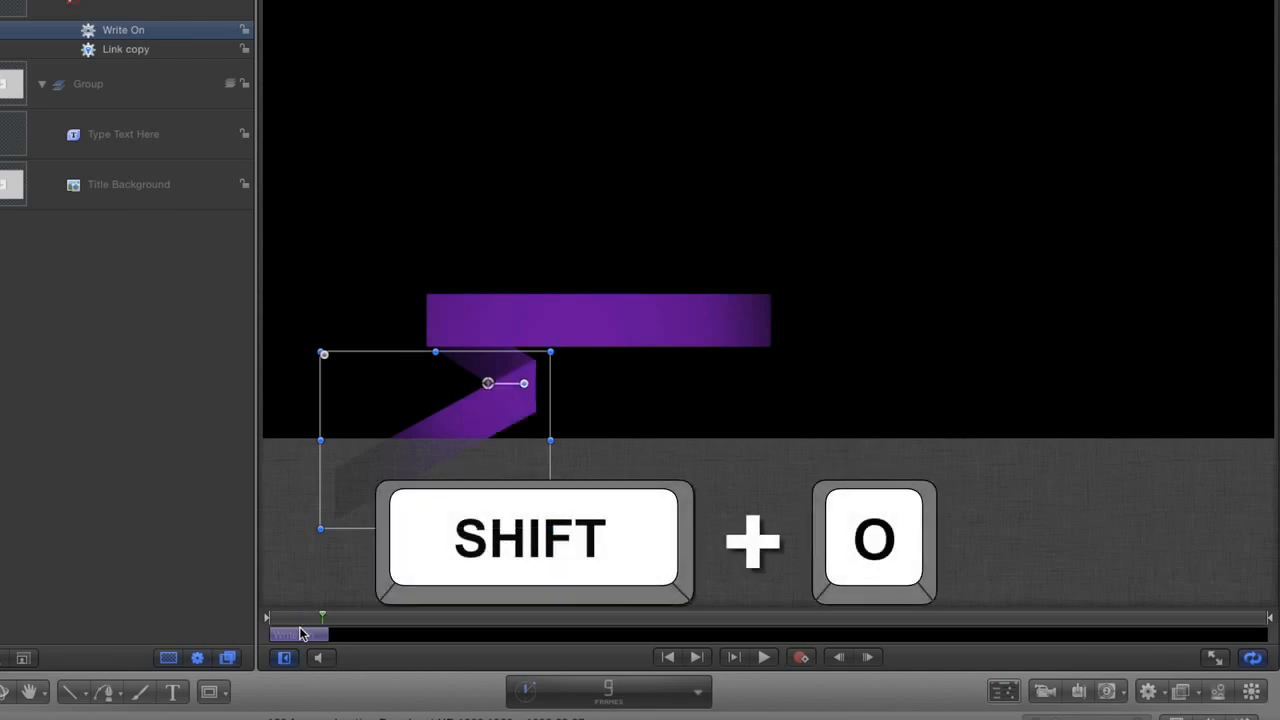
key(Right)
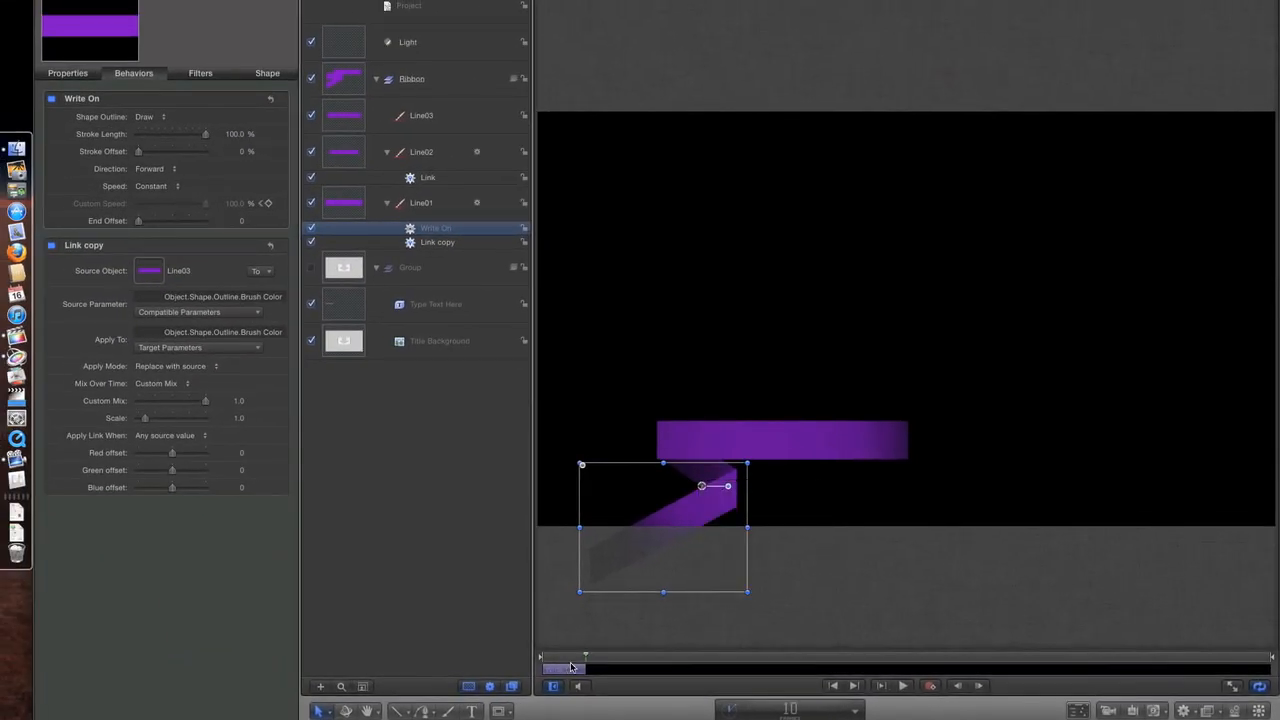
click(451, 151)
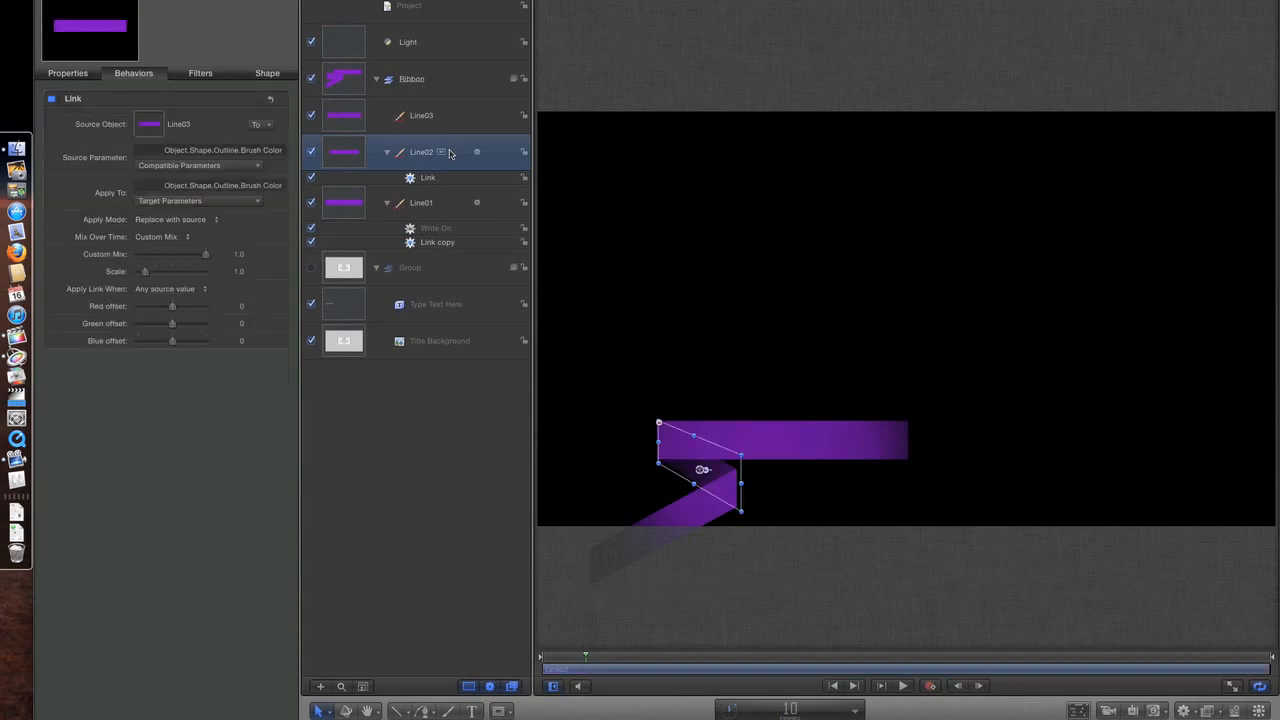
key(i)
click(410, 230)
drag(411, 230, 420, 160)
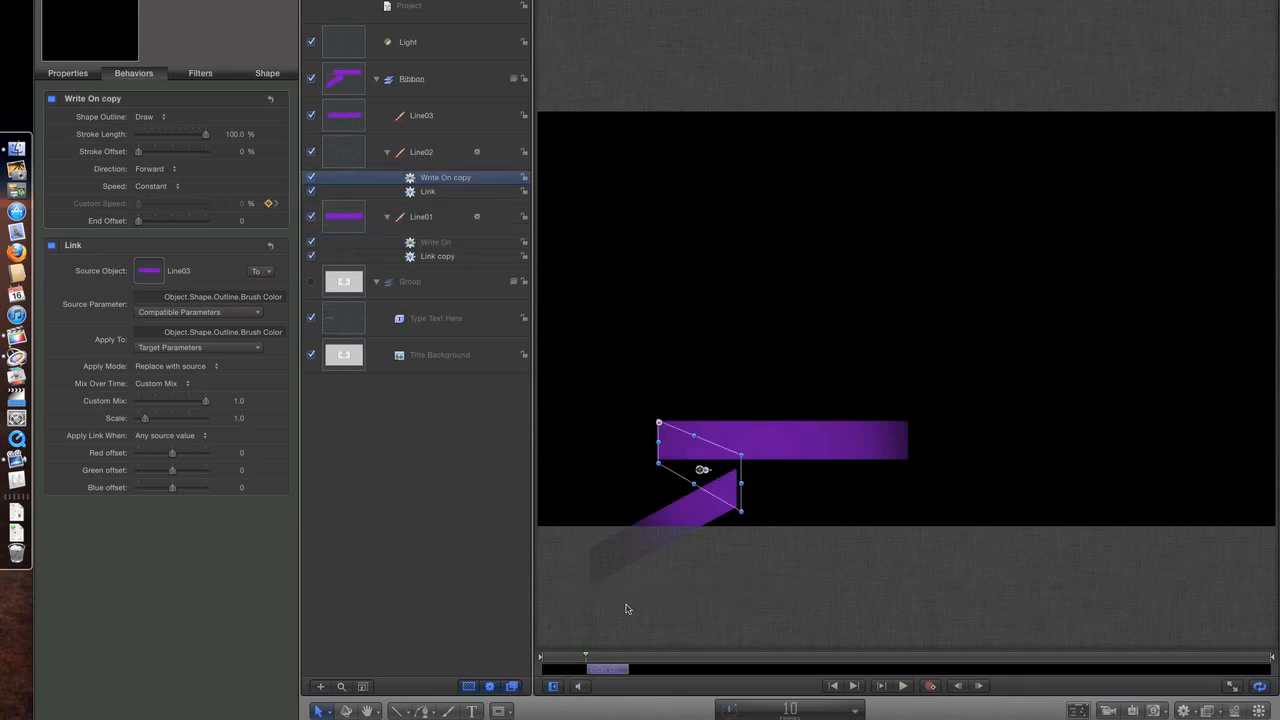
Check how Line02 draws on at the fold and set its copied Write On direction to Reverse
mouse_move(586, 658)
mouse_down()
mouse_move(562, 660)
mouse_move(630, 658)
mouse_move(611, 658)
mouse_up()
key(z)
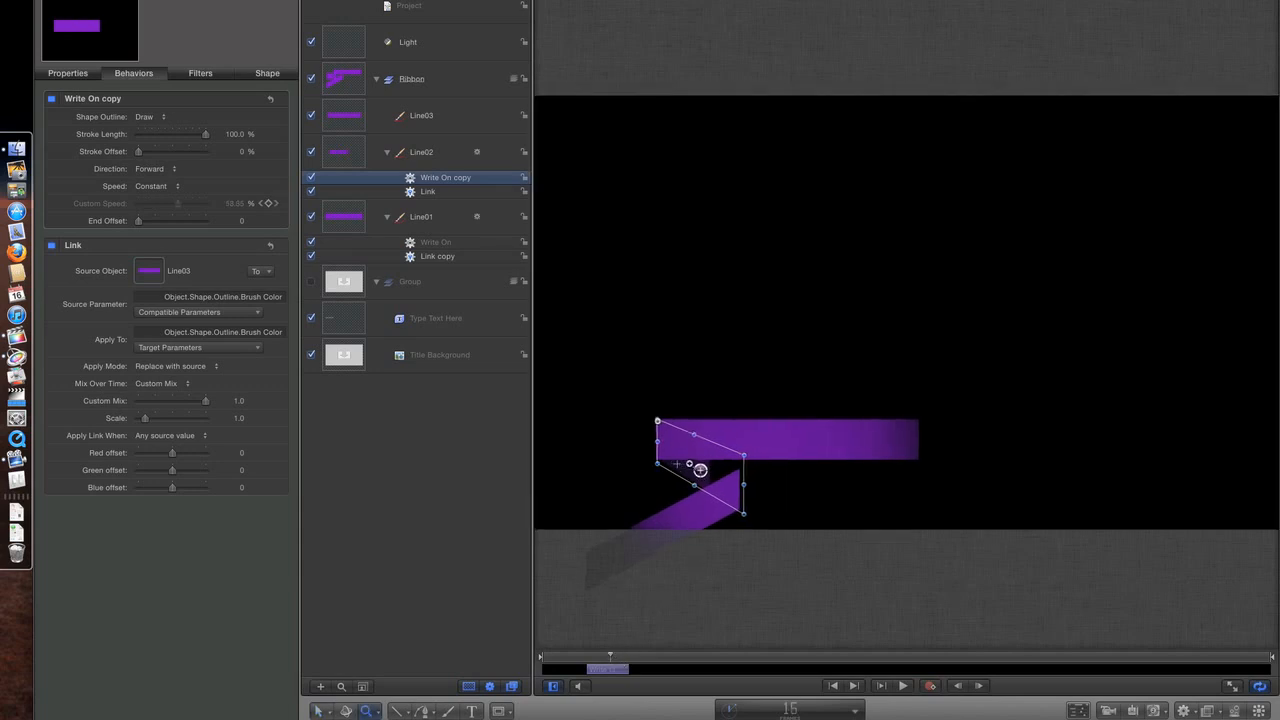
click(684, 466)
drag(663, 520, 752, 380)
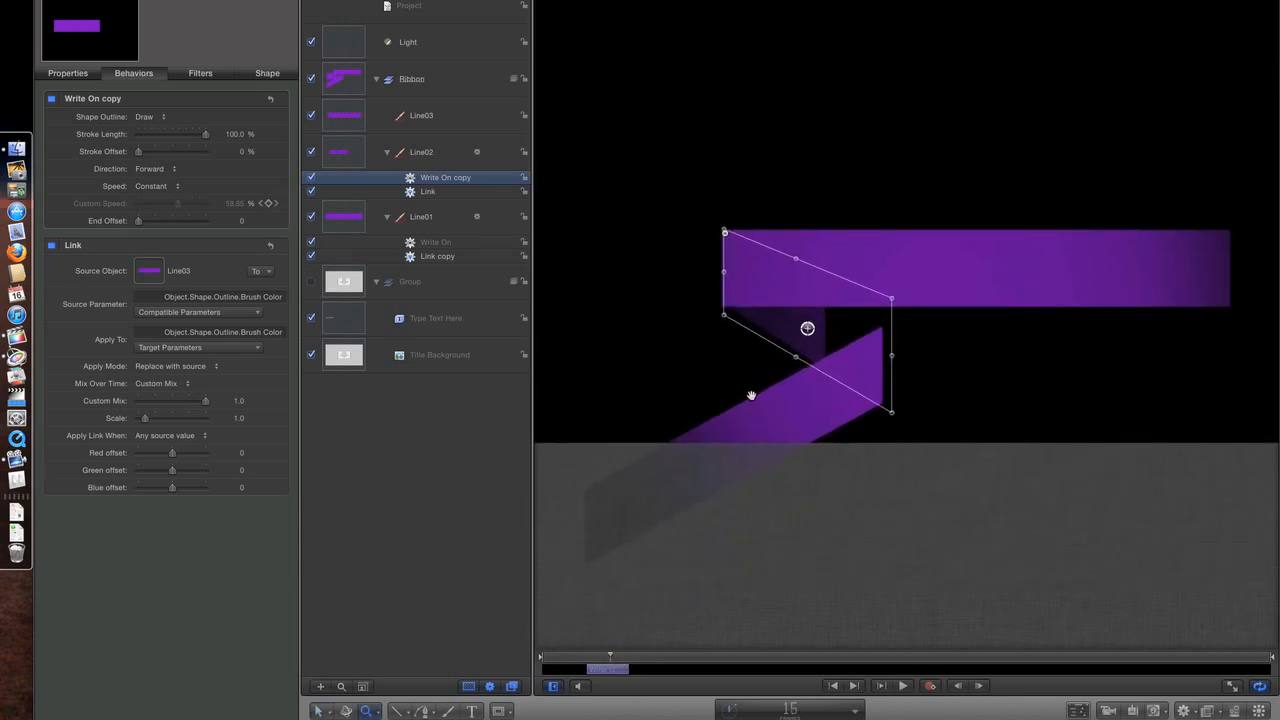
mouse_move(614, 660)
mouse_down()
mouse_move(590, 665)
mouse_move(623, 661)
mouse_up()
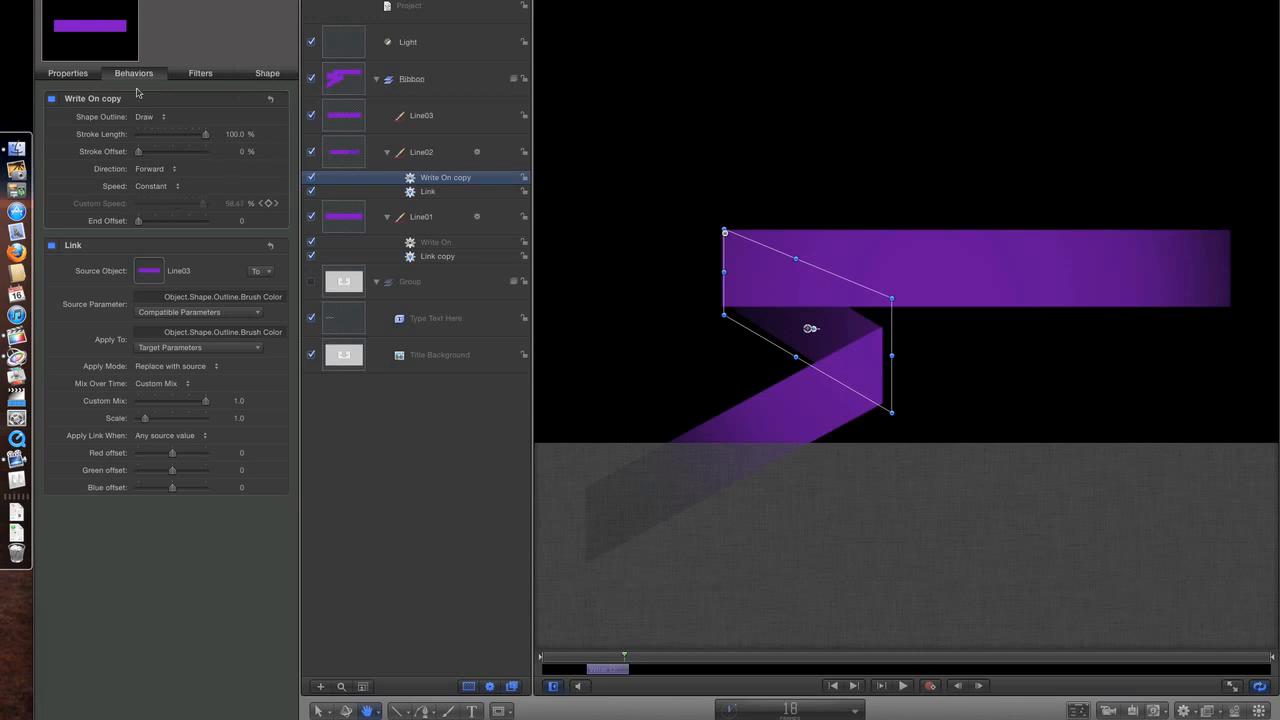
click(161, 171)
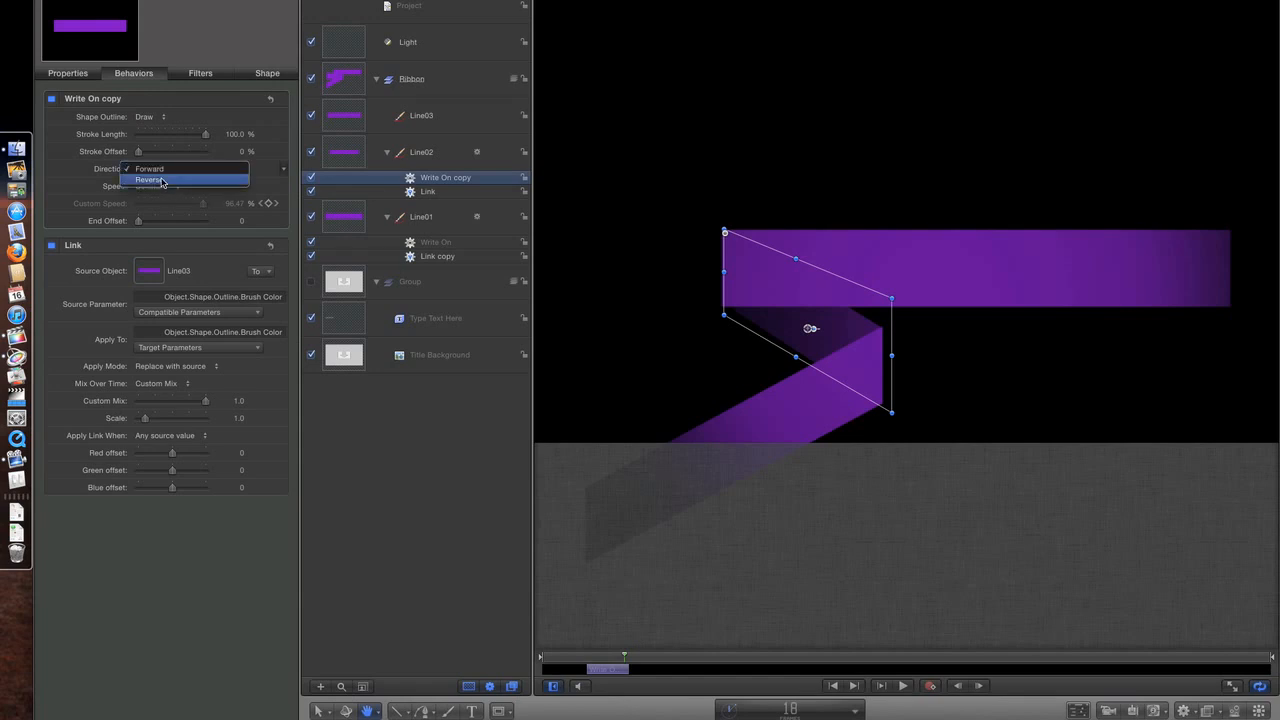
click(150, 180)
key(z)
Trim Line03's start to frame 19, right after Line02's Write On behavior ends
mouse_move(620, 672)
mouse_down()
mouse_move(622, 660)
mouse_move(559, 657)
mouse_move(641, 648)
mouse_move(568, 648)
mouse_move(629, 655)
mouse_up()
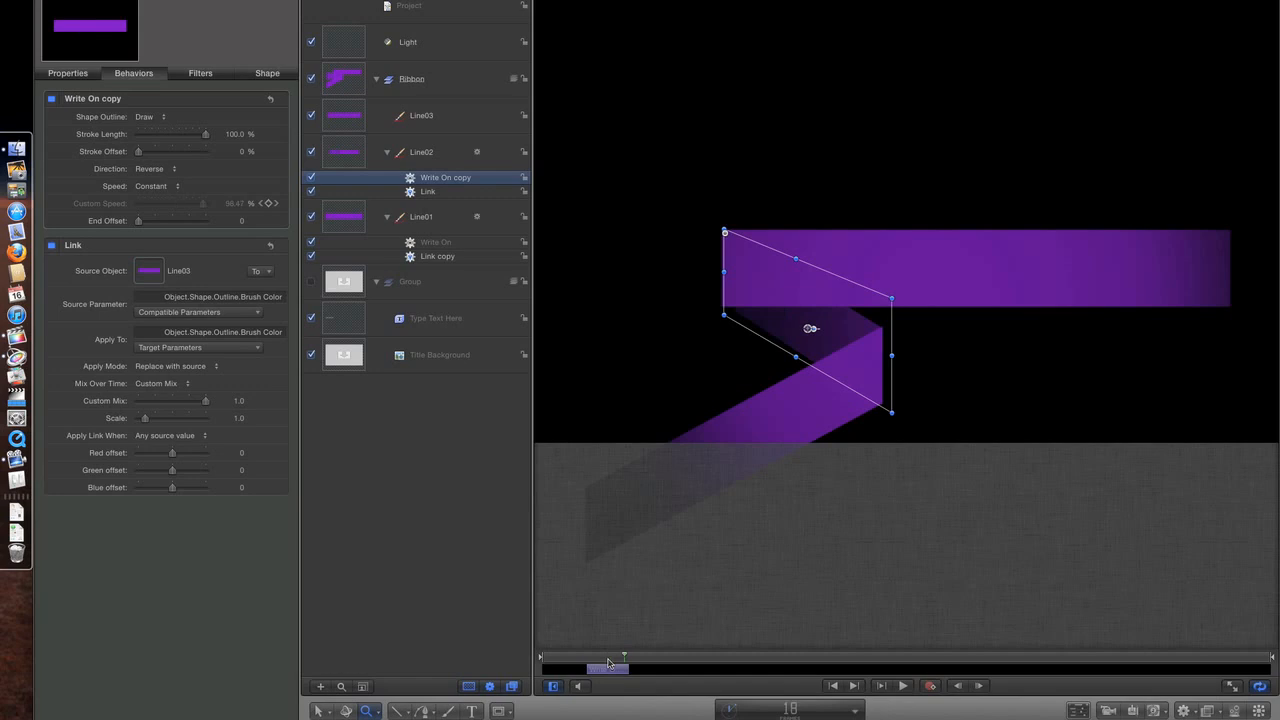
key(Right)
click(456, 128)
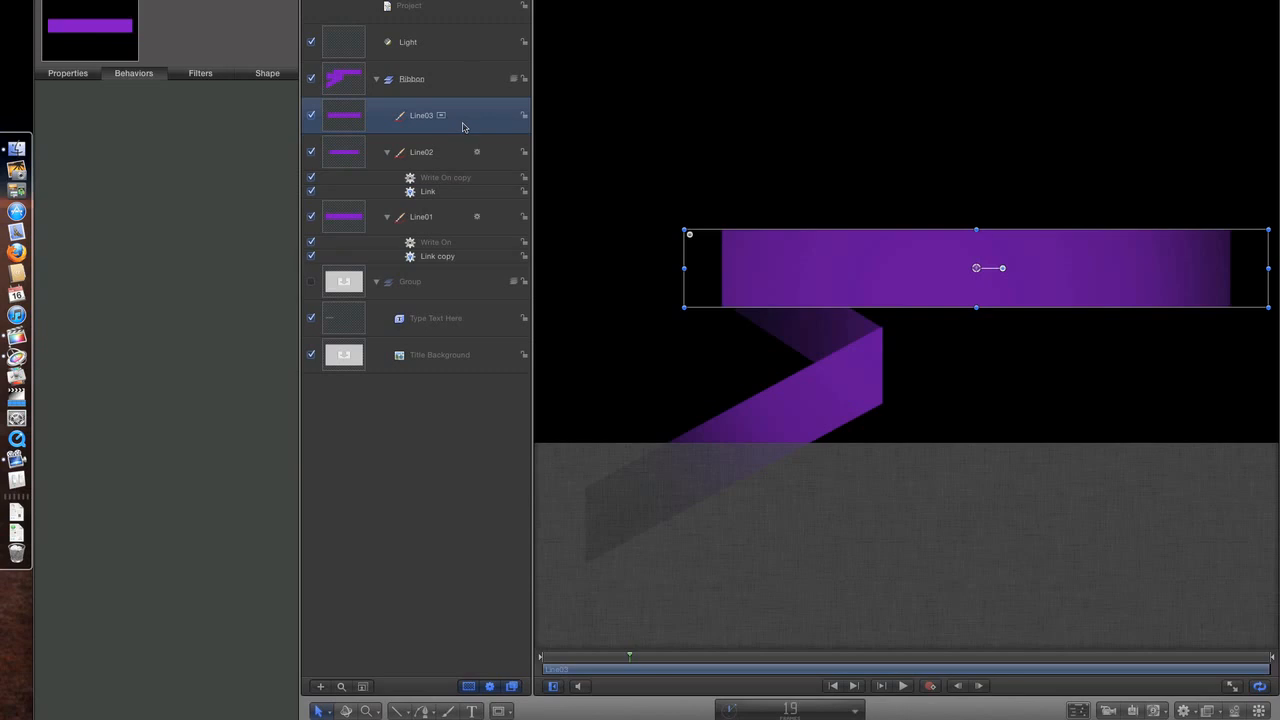
key(i)
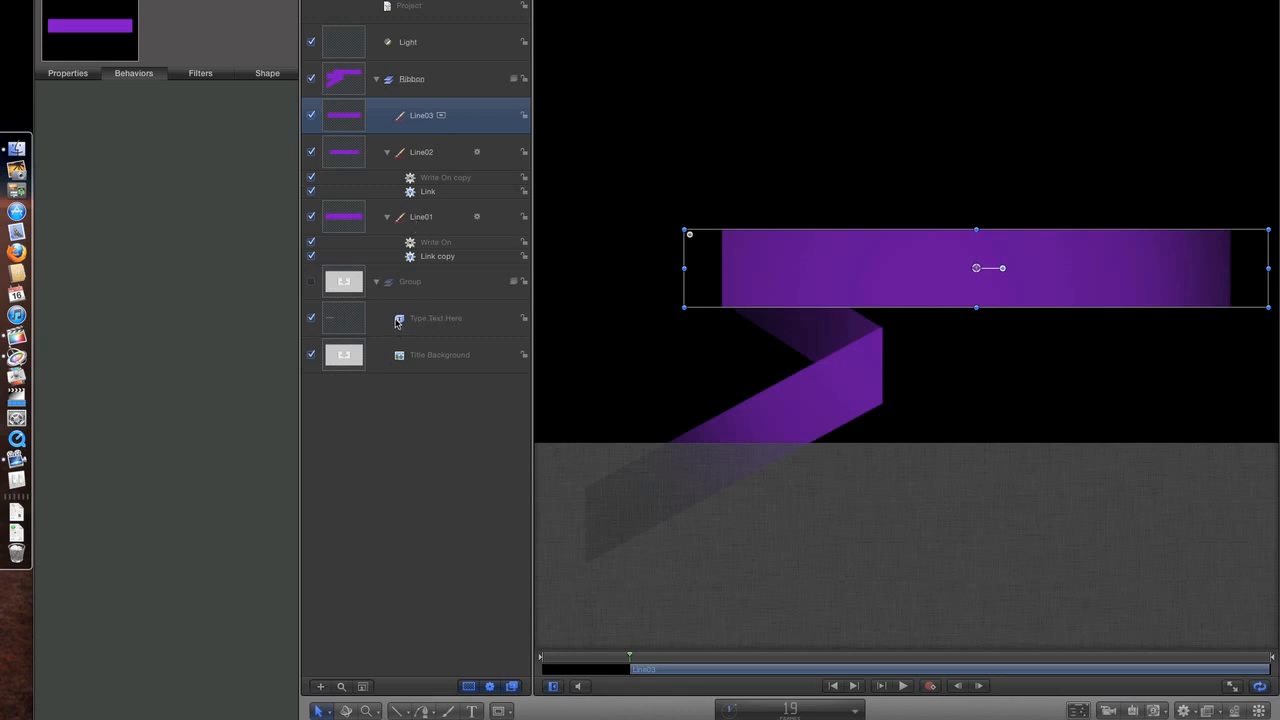
Move the Type Text Here layer to the top of the Ribbon group and place the text on the Line03 band
drag(396, 321, 411, 88)
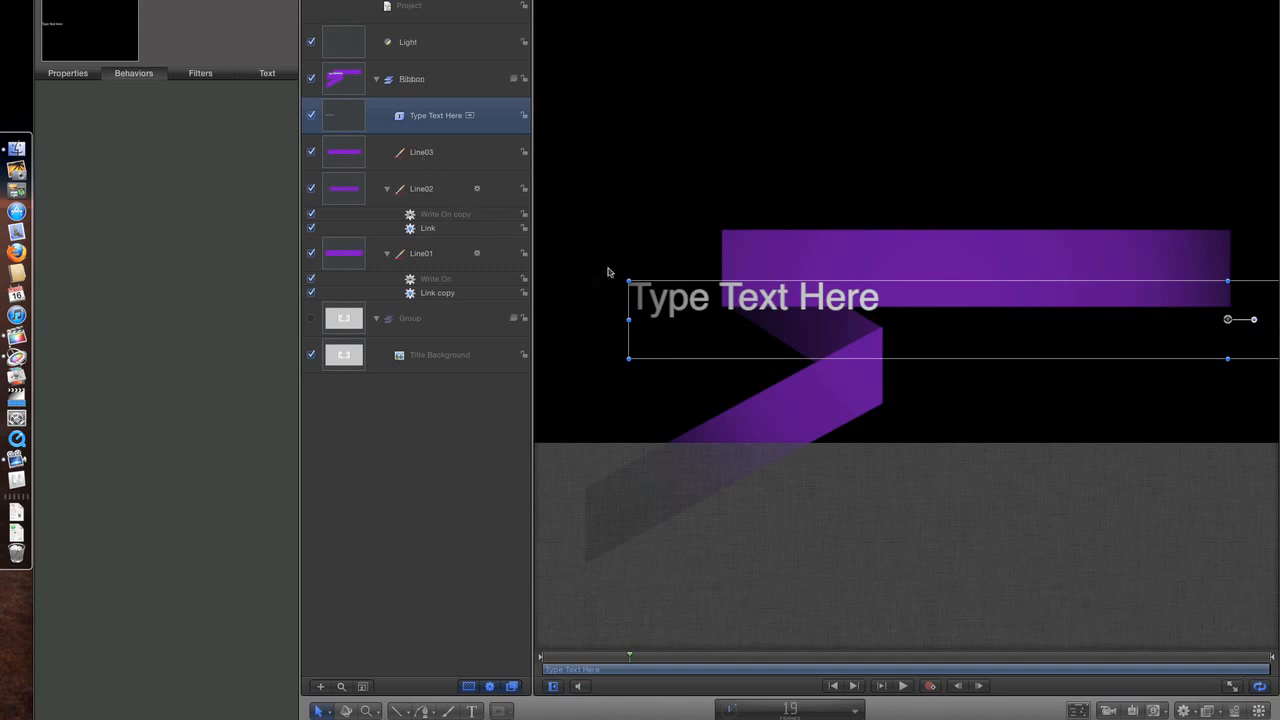
drag(745, 307, 872, 277)
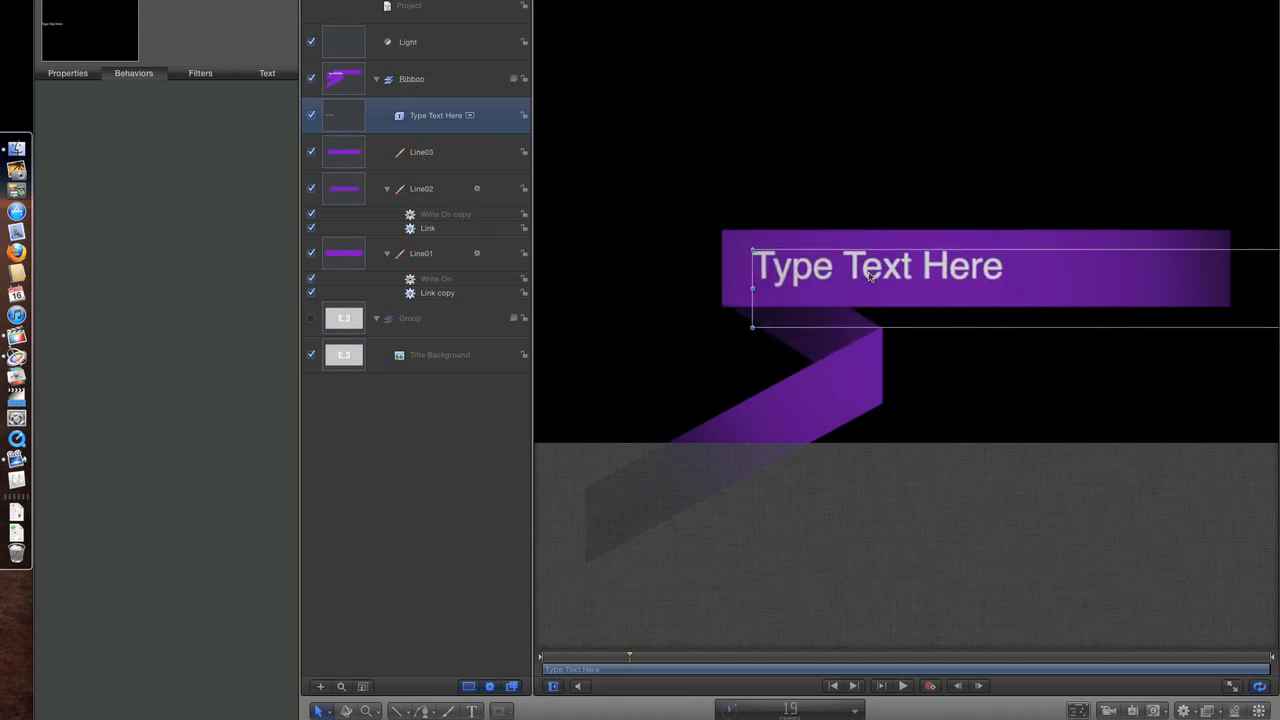
Set the title text to Futura Medium at size 69 and reposition it within the Line03 band
click(265, 78)
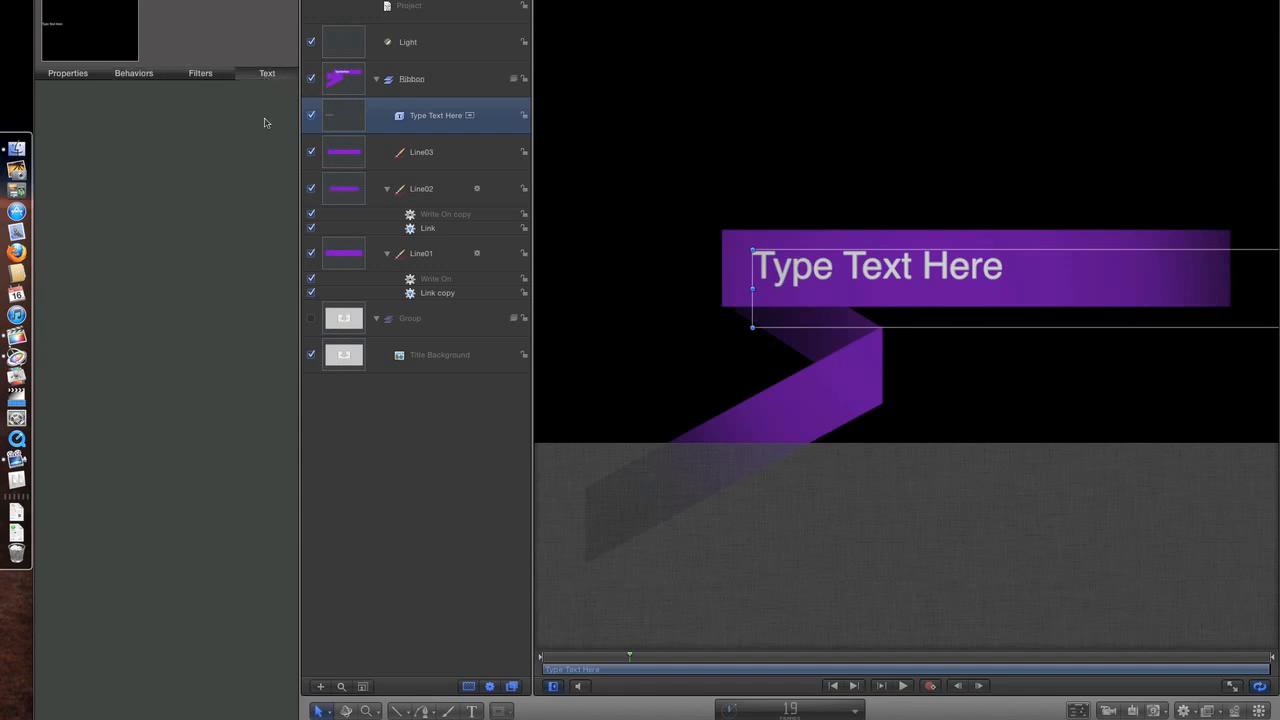
click(176, 178)
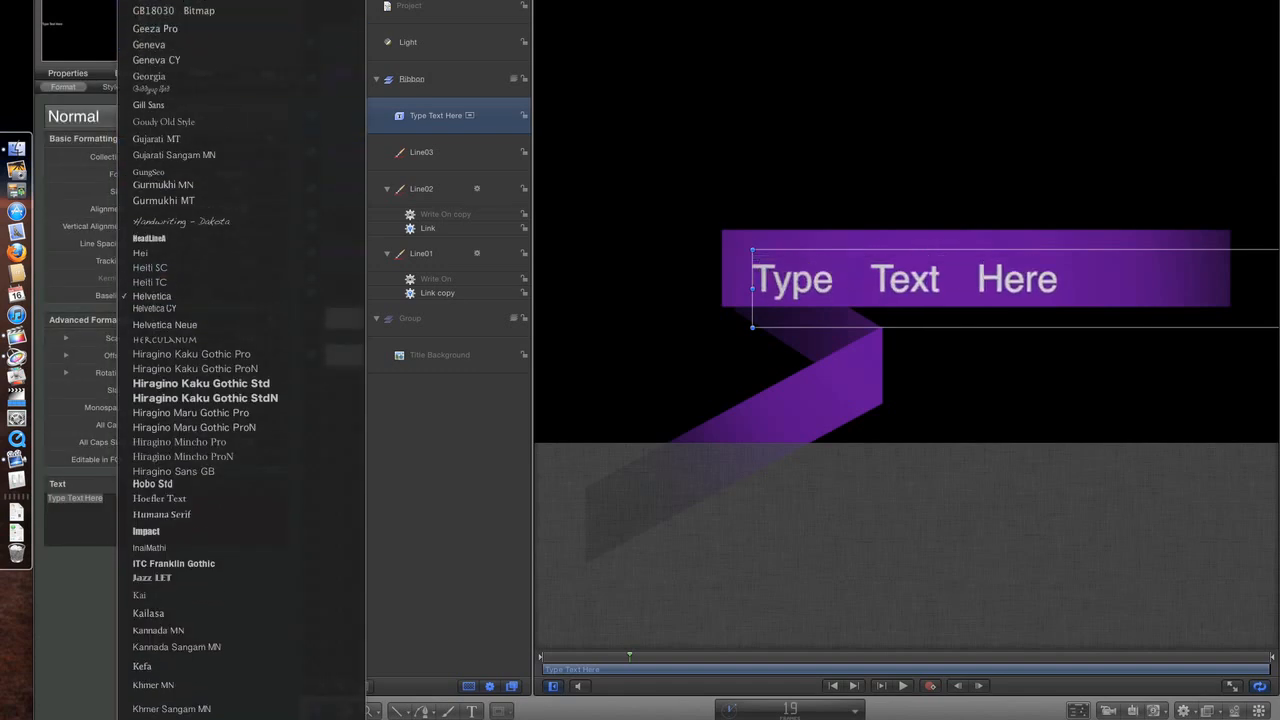
click(162, 40)
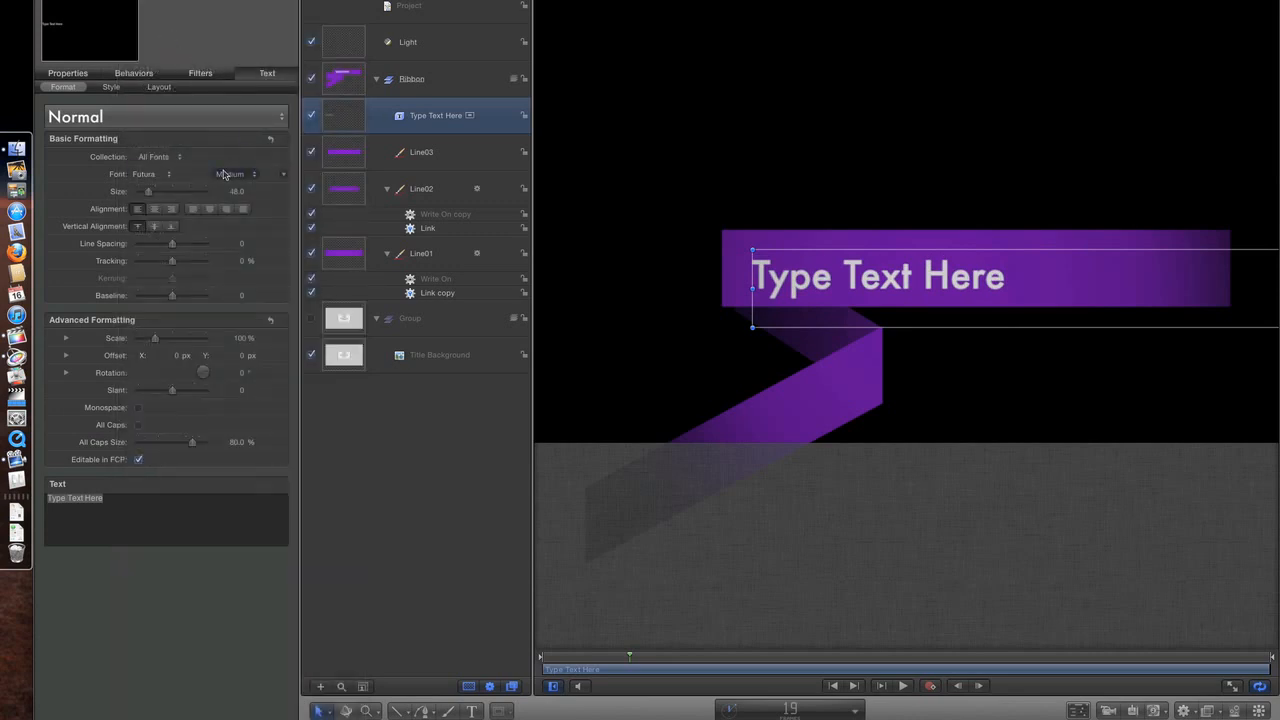
drag(148, 193, 153, 192)
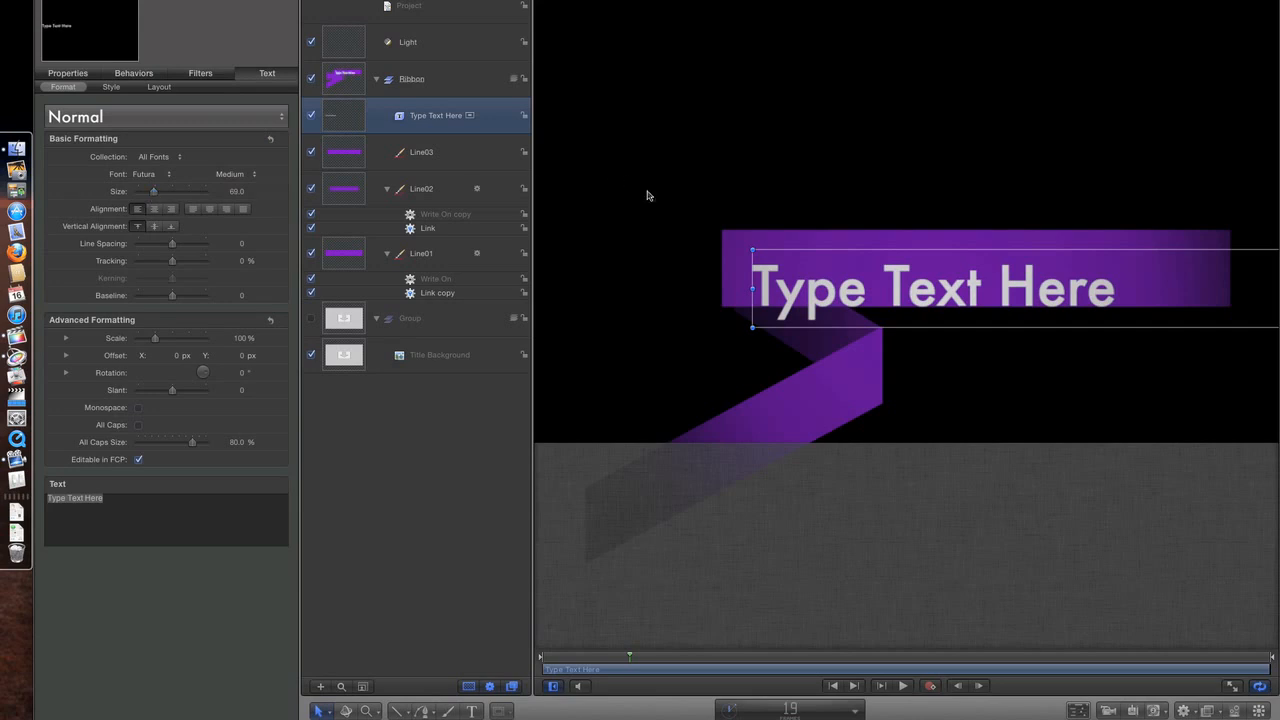
mouse_move(865, 303)
mouse_down()
mouse_move(860, 283)
mouse_move(874, 282)
mouse_up()
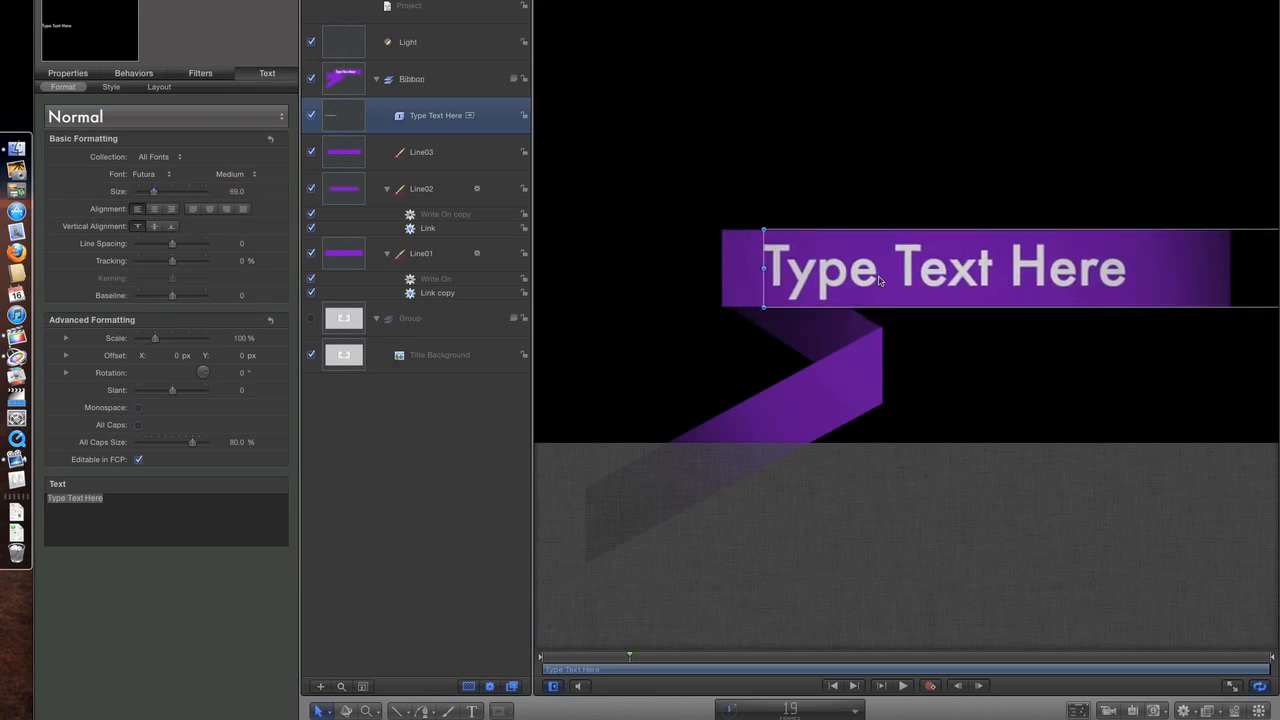
drag(902, 286, 913, 287)
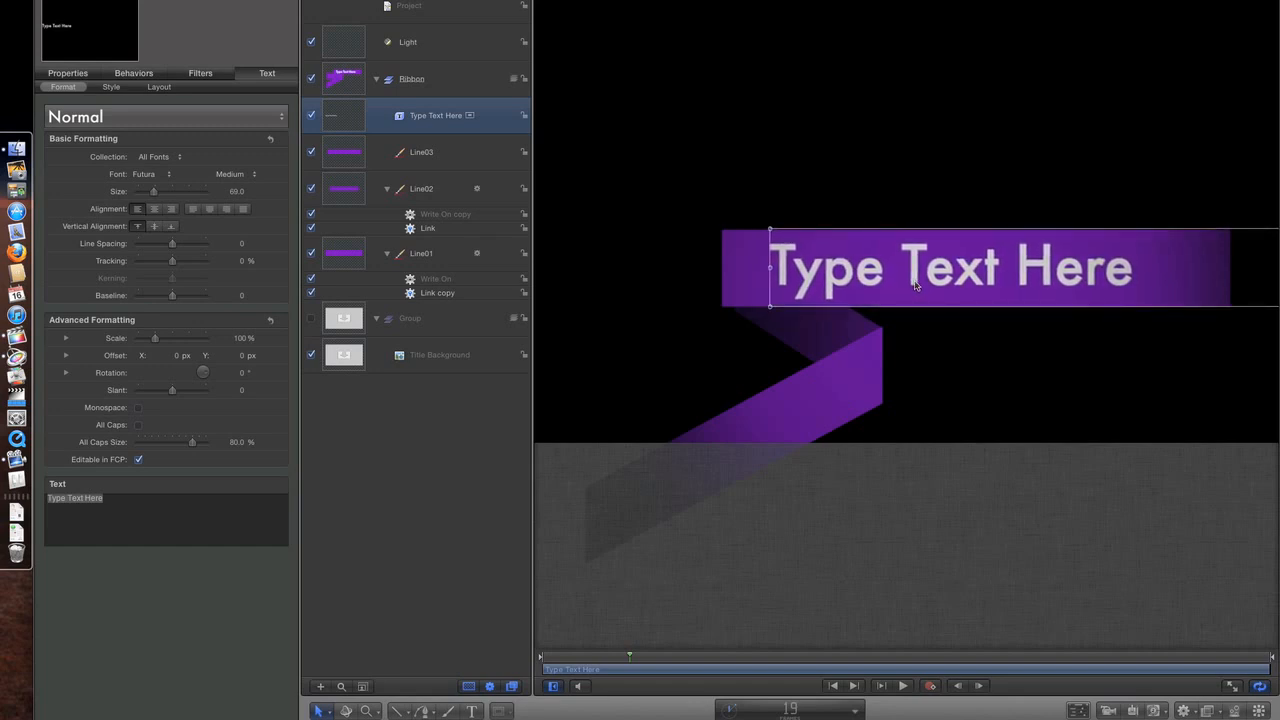
Trim the start of the Type Text Here layer to frame 19, where Line03 begins
click(466, 399)
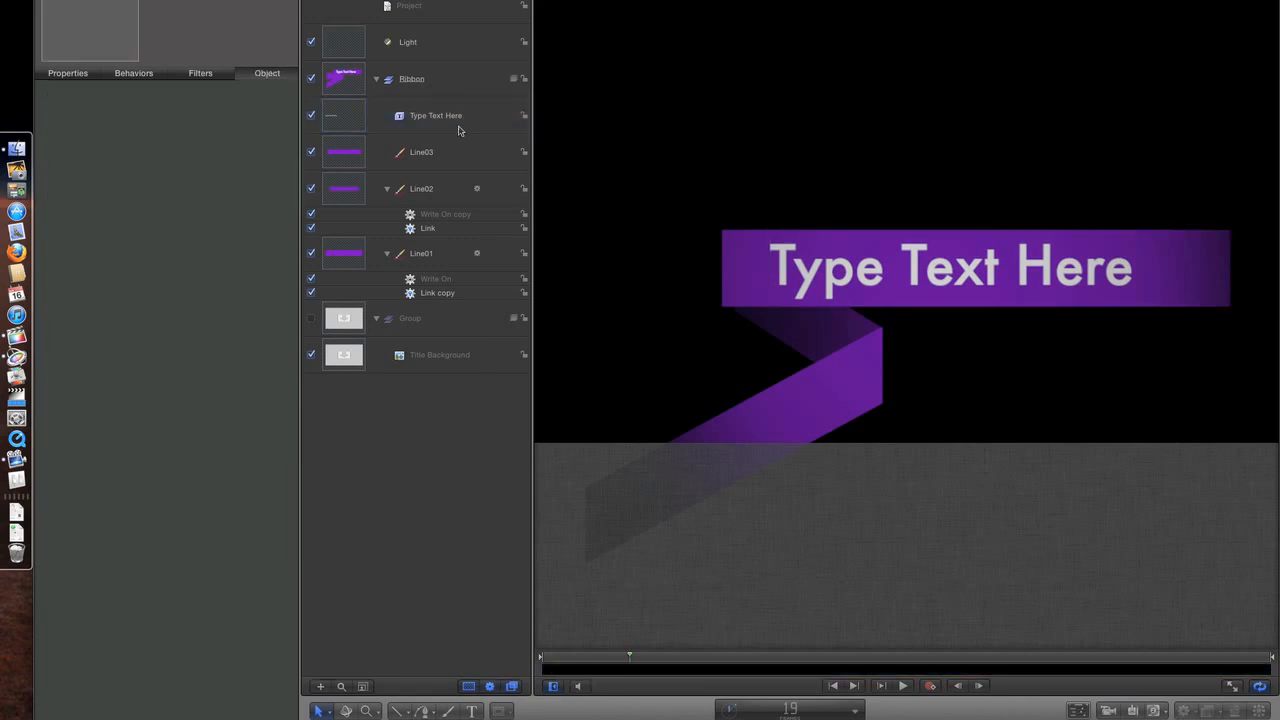
click(443, 160)
key(shift+i)
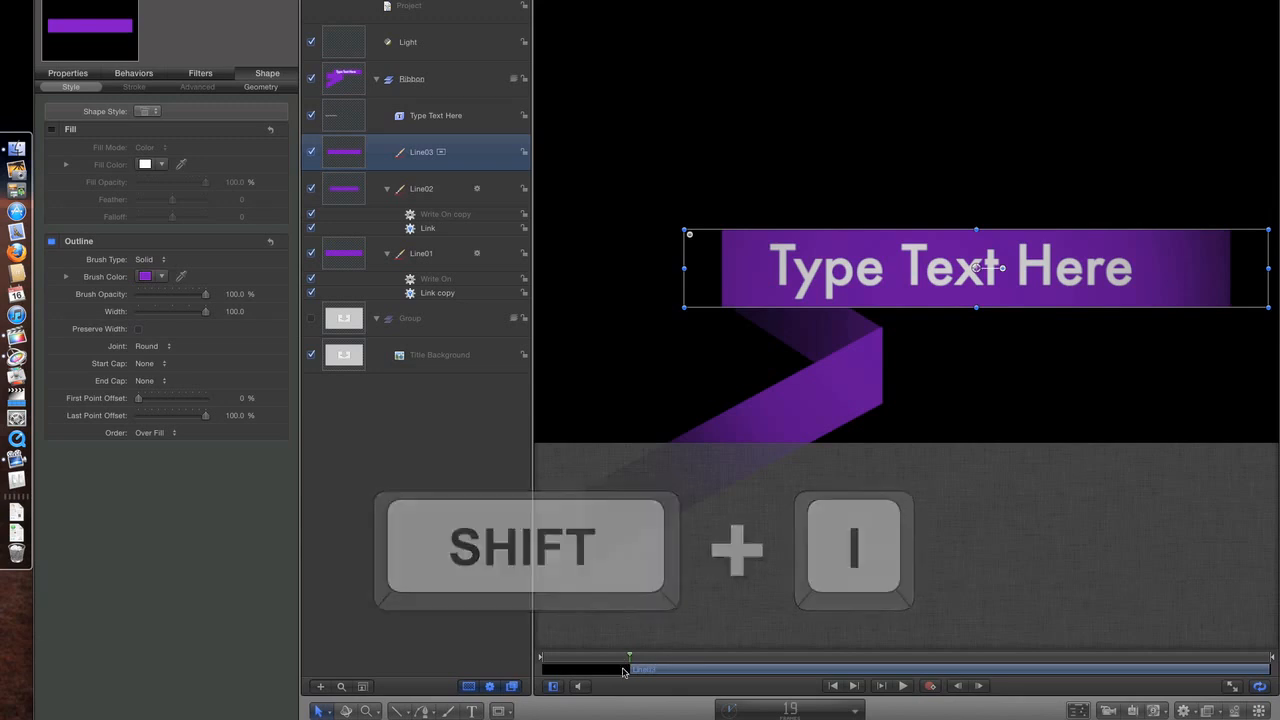
click(461, 128)
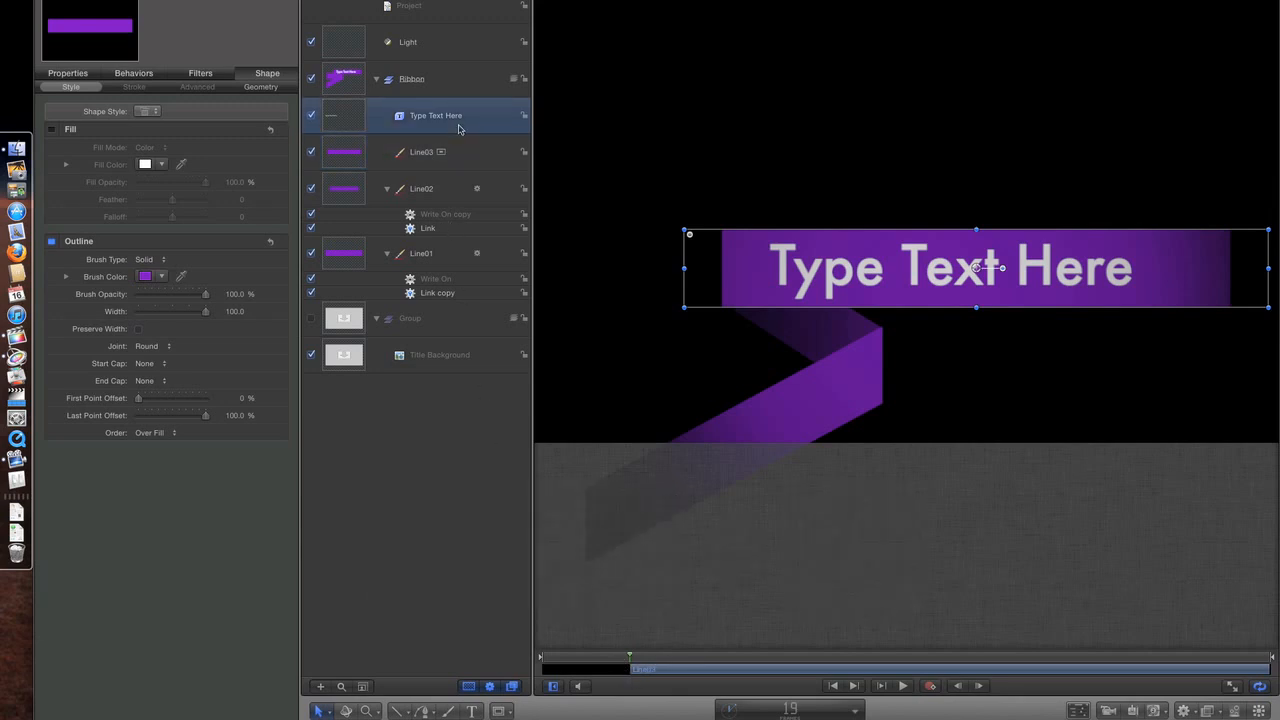
key(i)
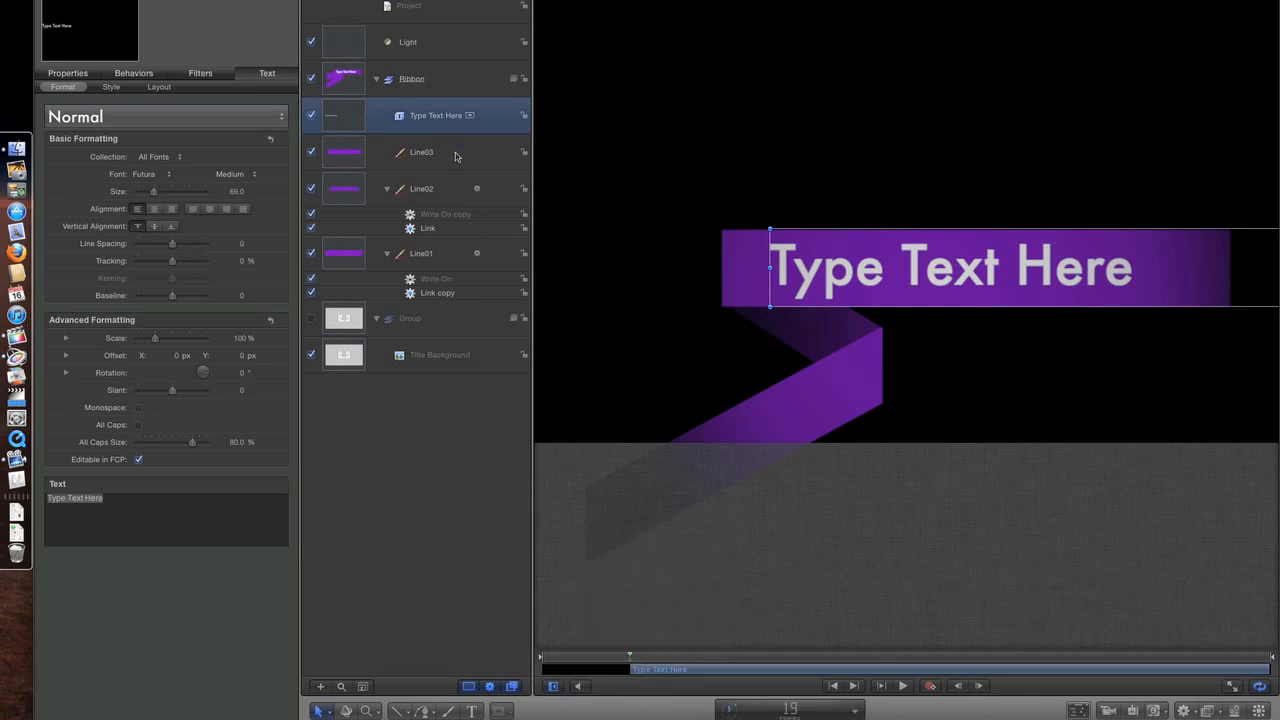
Group the Type Text Here and Line03 layers and name the new group Text
shift+click(456, 155)
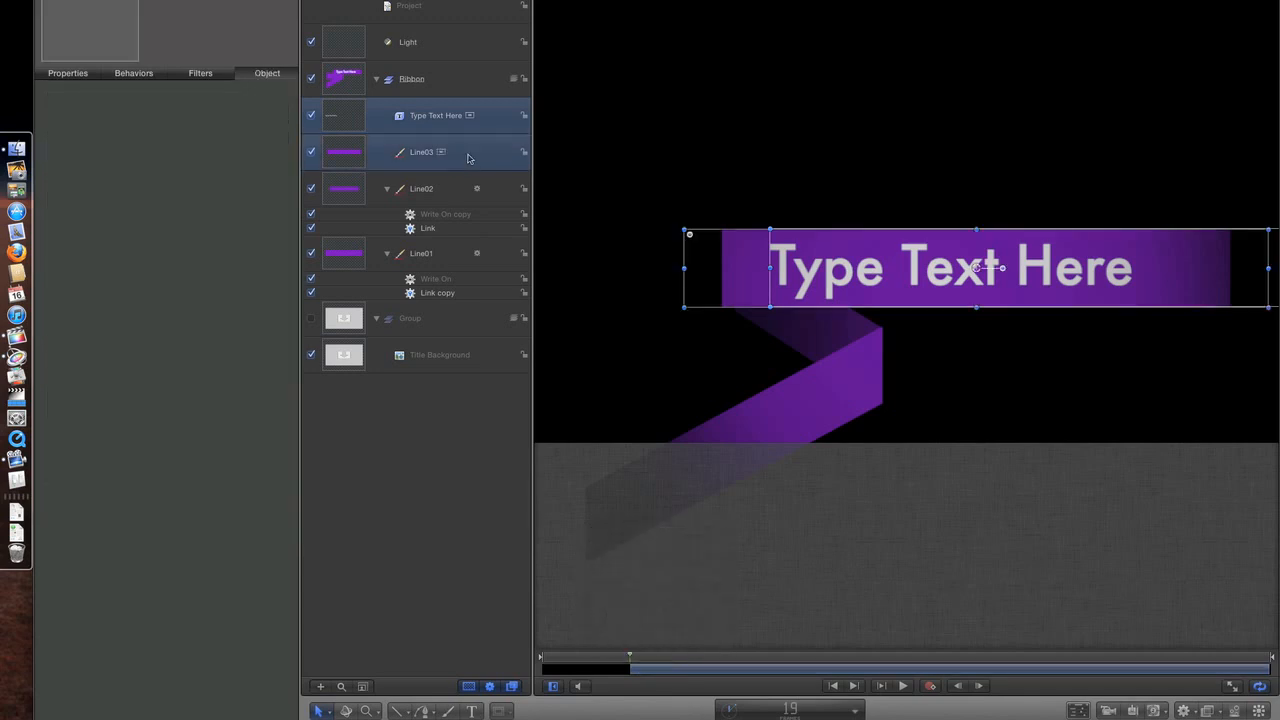
right_click(447, 121)
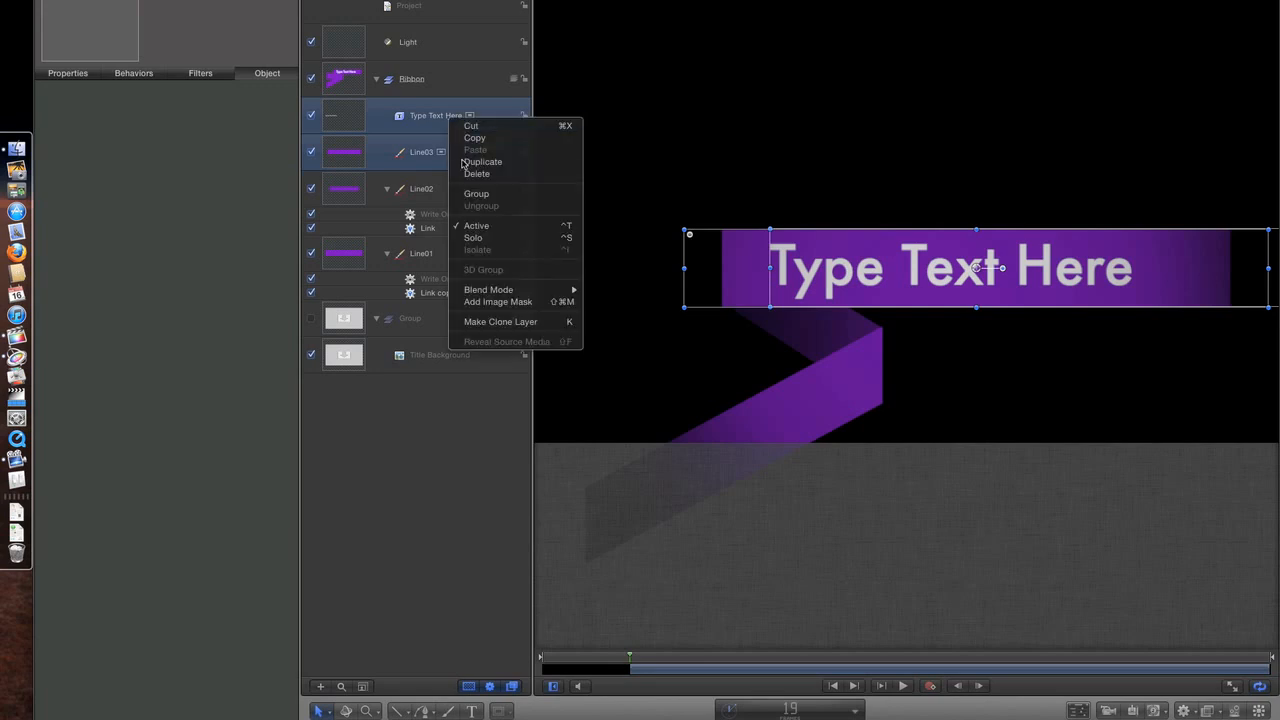
click(474, 195)
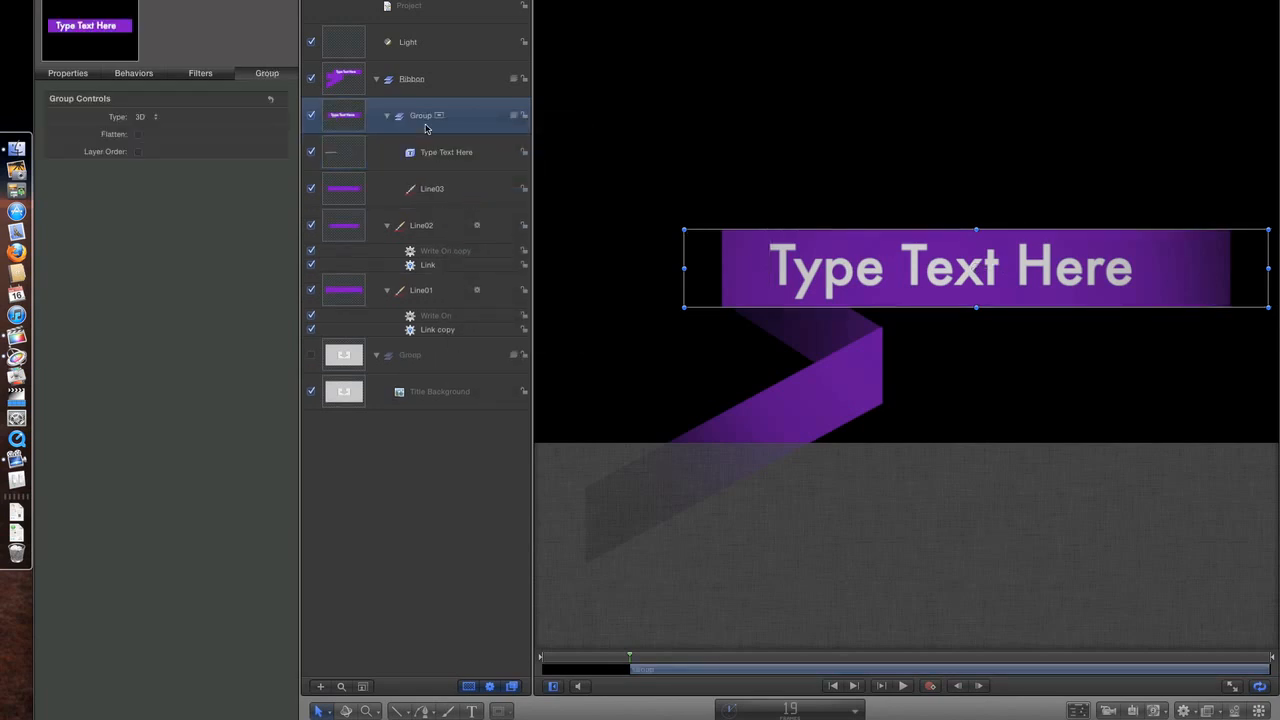
double_click(428, 117)
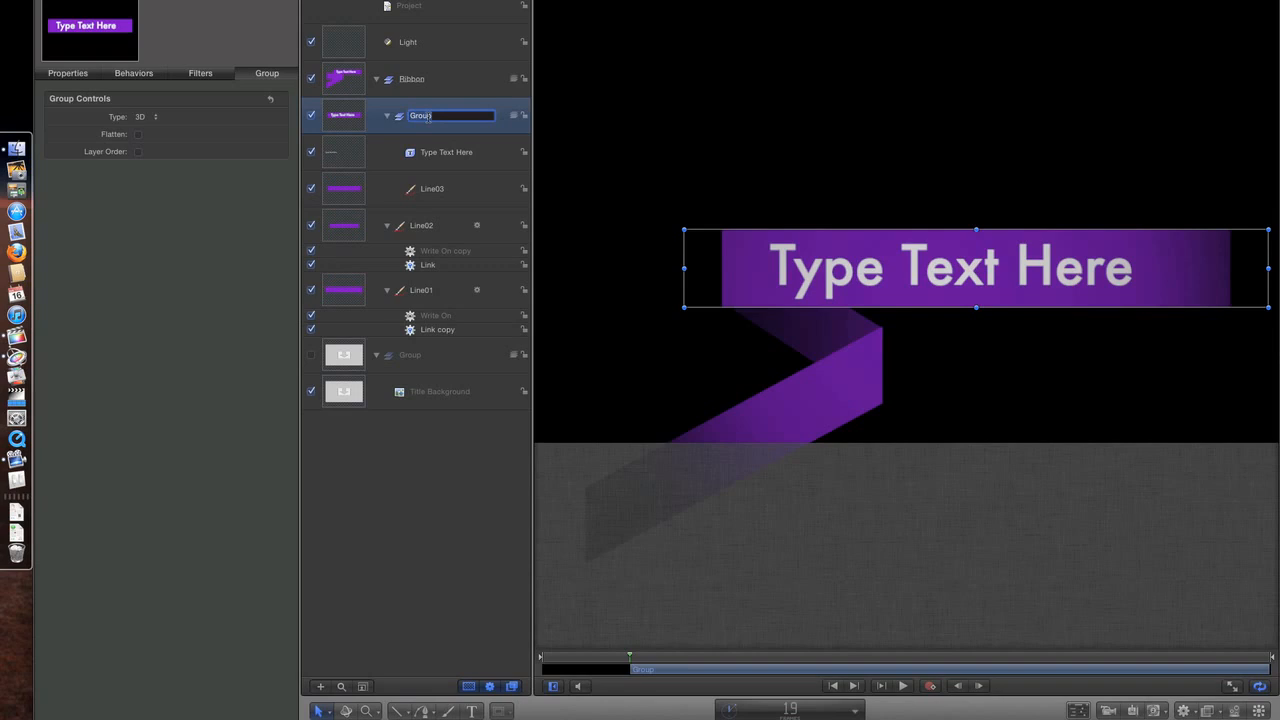
text(Text)
key(Return)
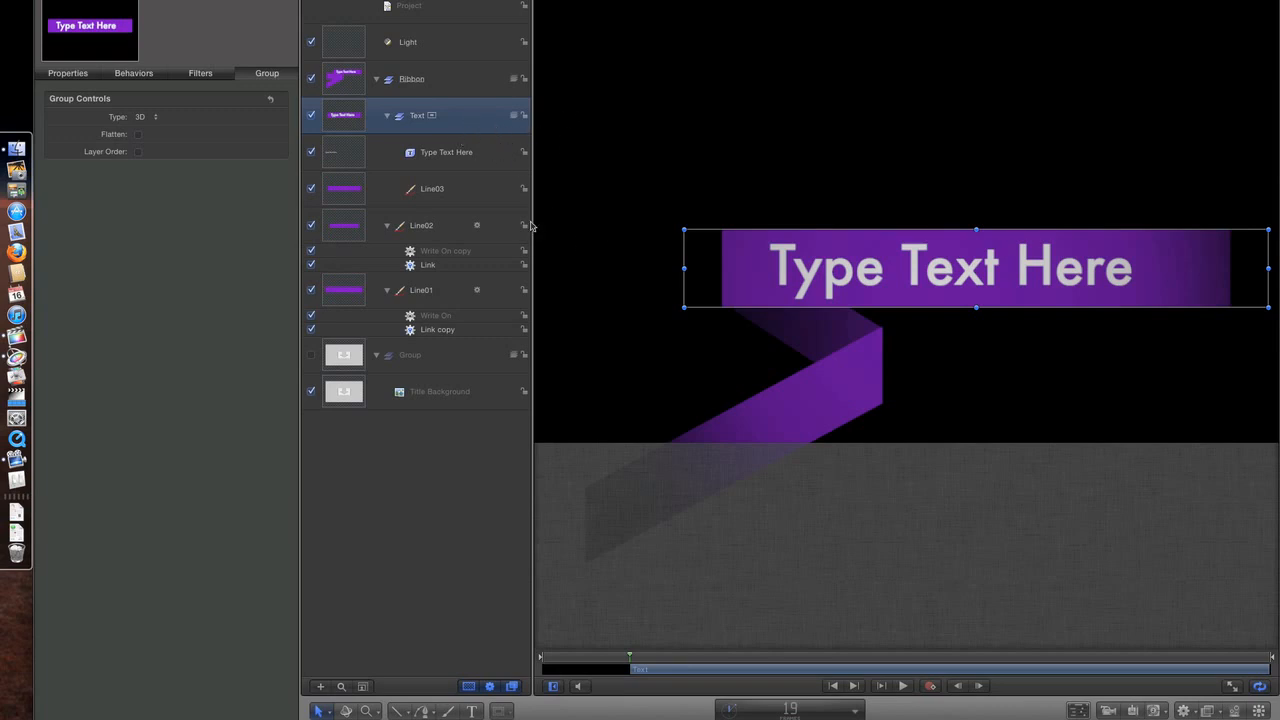
Switch the Text group to 2D and add a rectangle mask slightly larger than the Line03 band around it
click(514, 117)
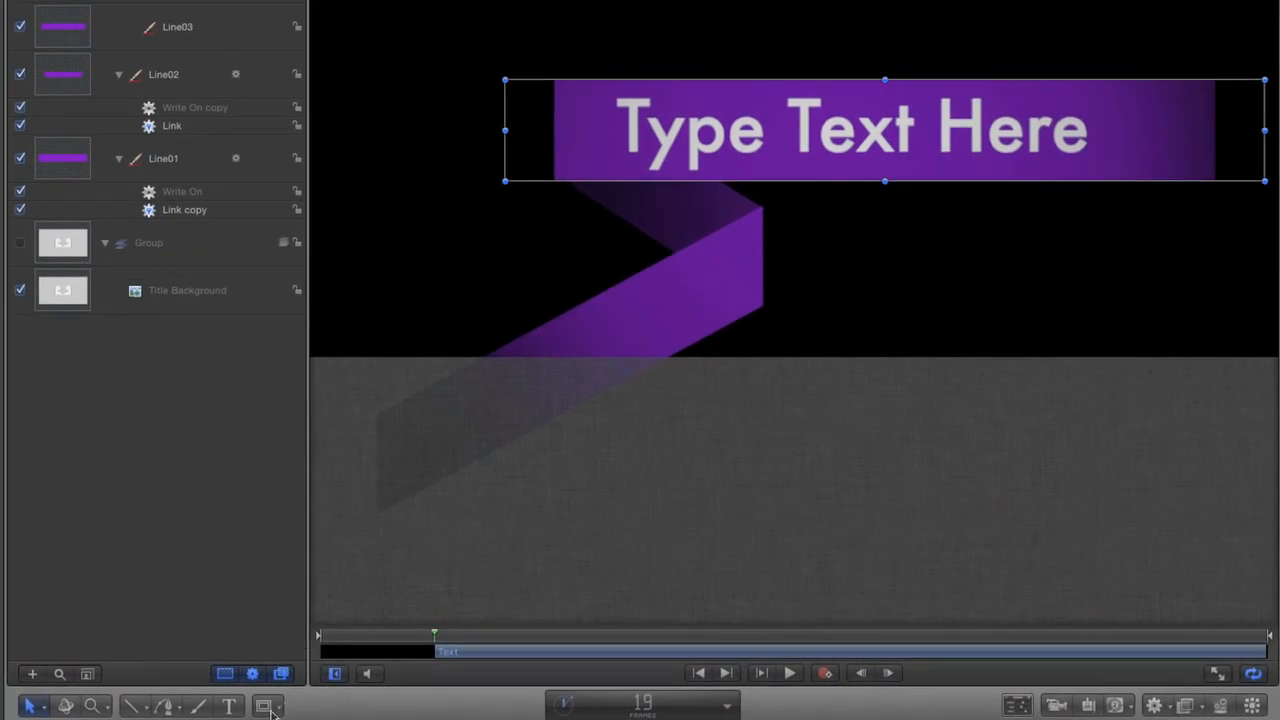
click(266, 707)
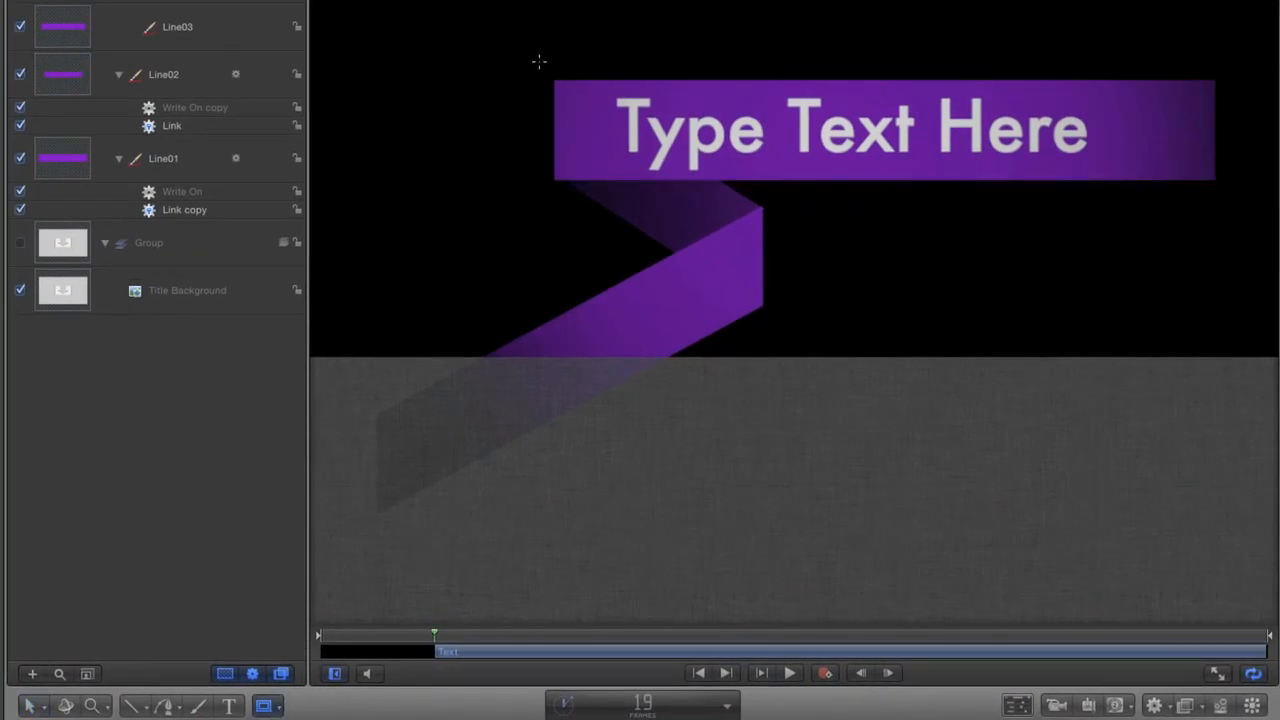
mouse_move(539, 62)
mouse_down()
mouse_move(545, 86)
mouse_move(876, 175)
mouse_move(1220, 180)
mouse_move(1235, 196)
mouse_up()
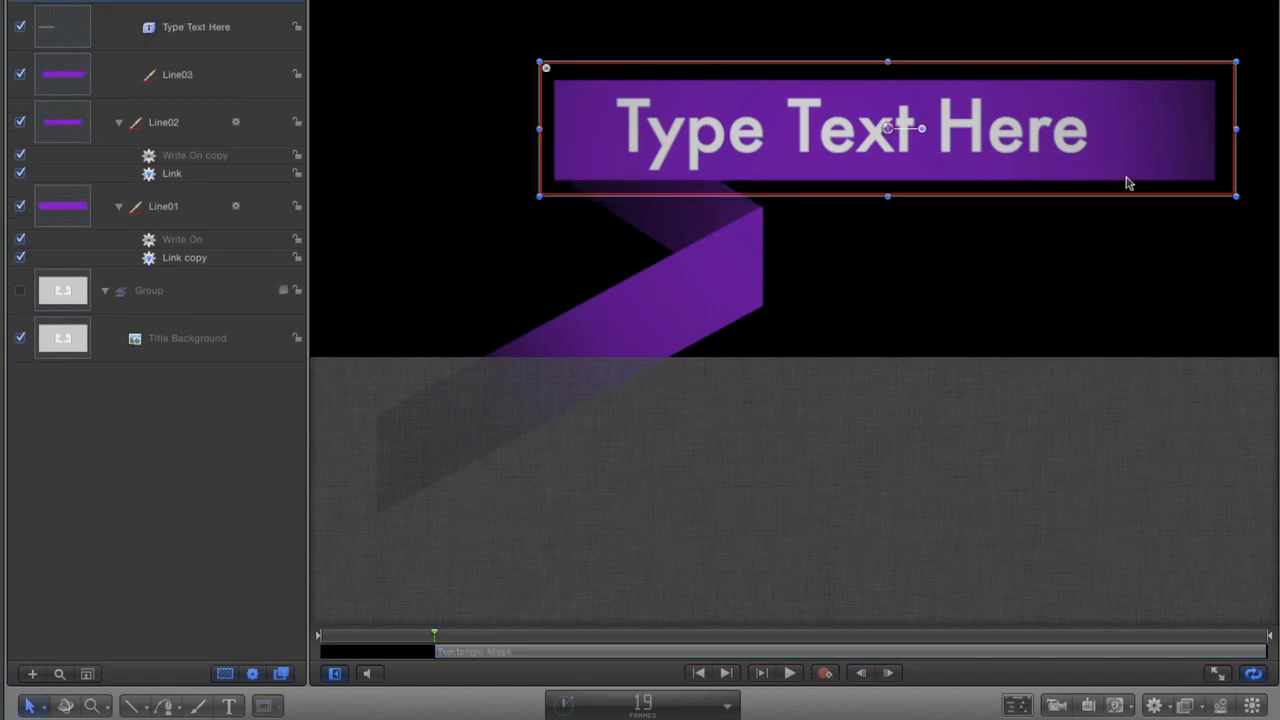
key(q)
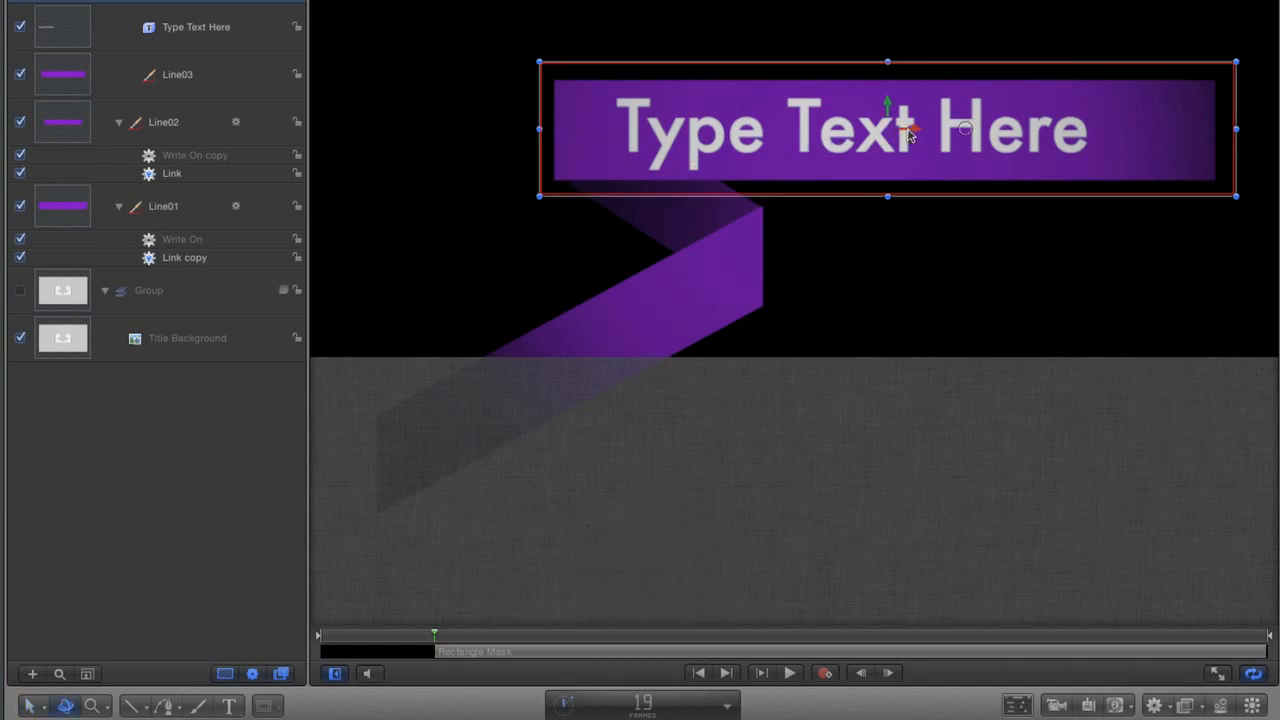
mouse_move(903, 130)
mouse_down()
mouse_move(532, 135)
mouse_move(915, 138)
mouse_up()
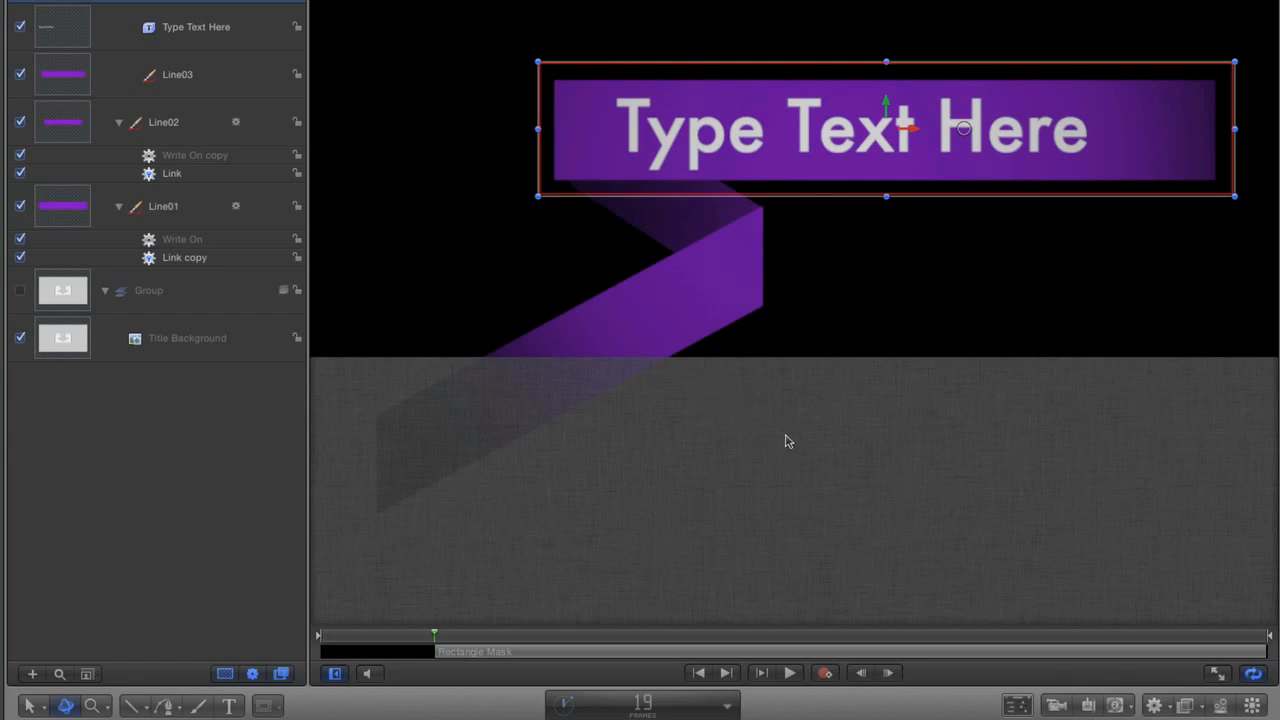
Add a Throw behavior to the rectangle mask and end the behavior at frame 29
click(1155, 705)
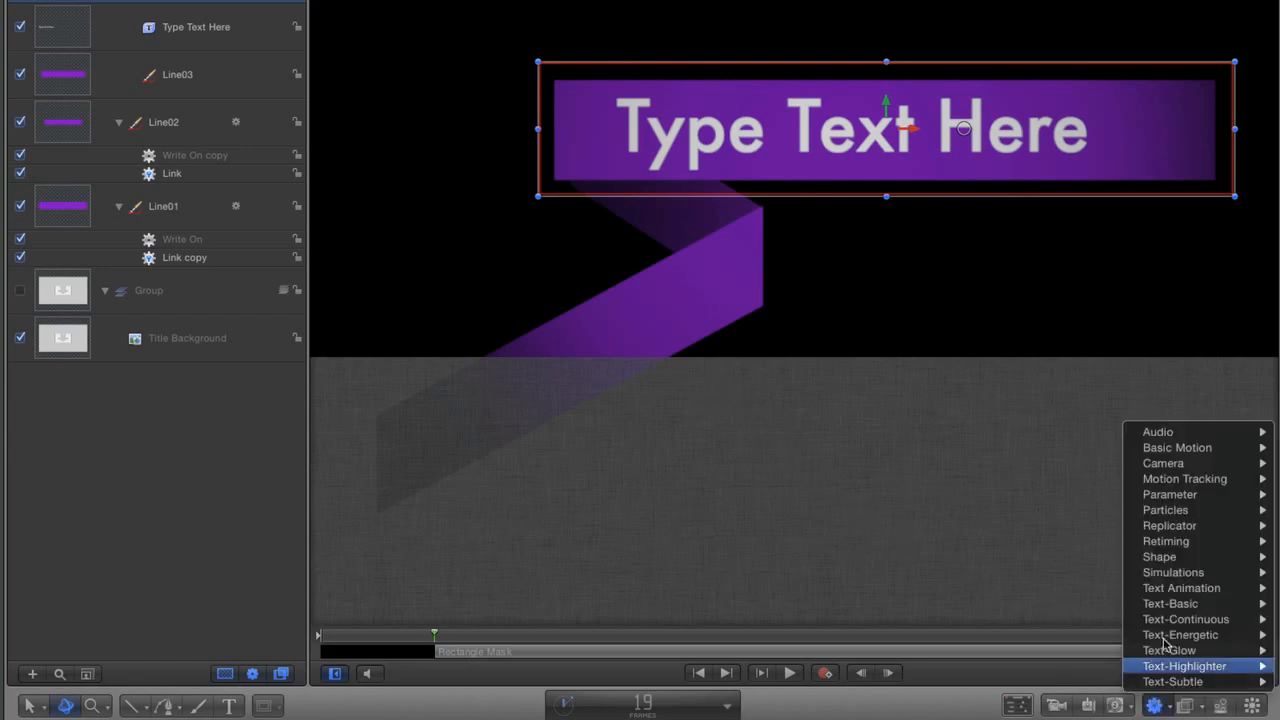
mouse_move(1148, 450)
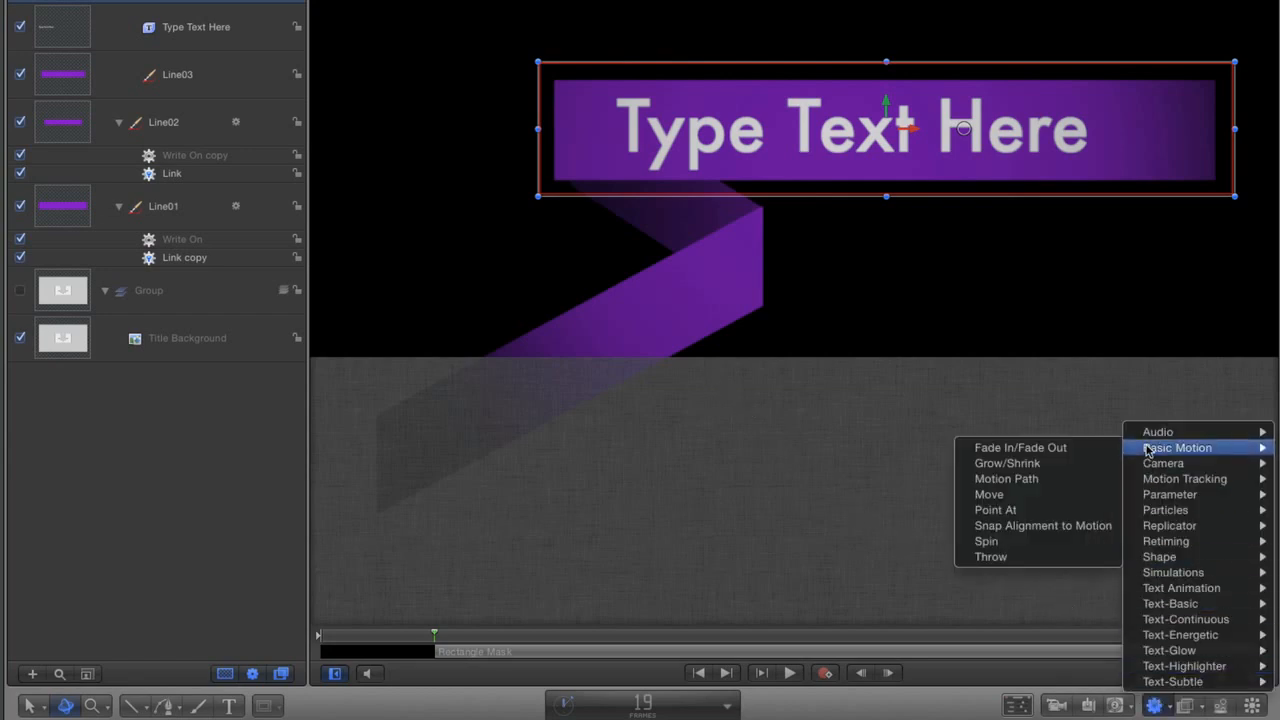
click(1031, 558)
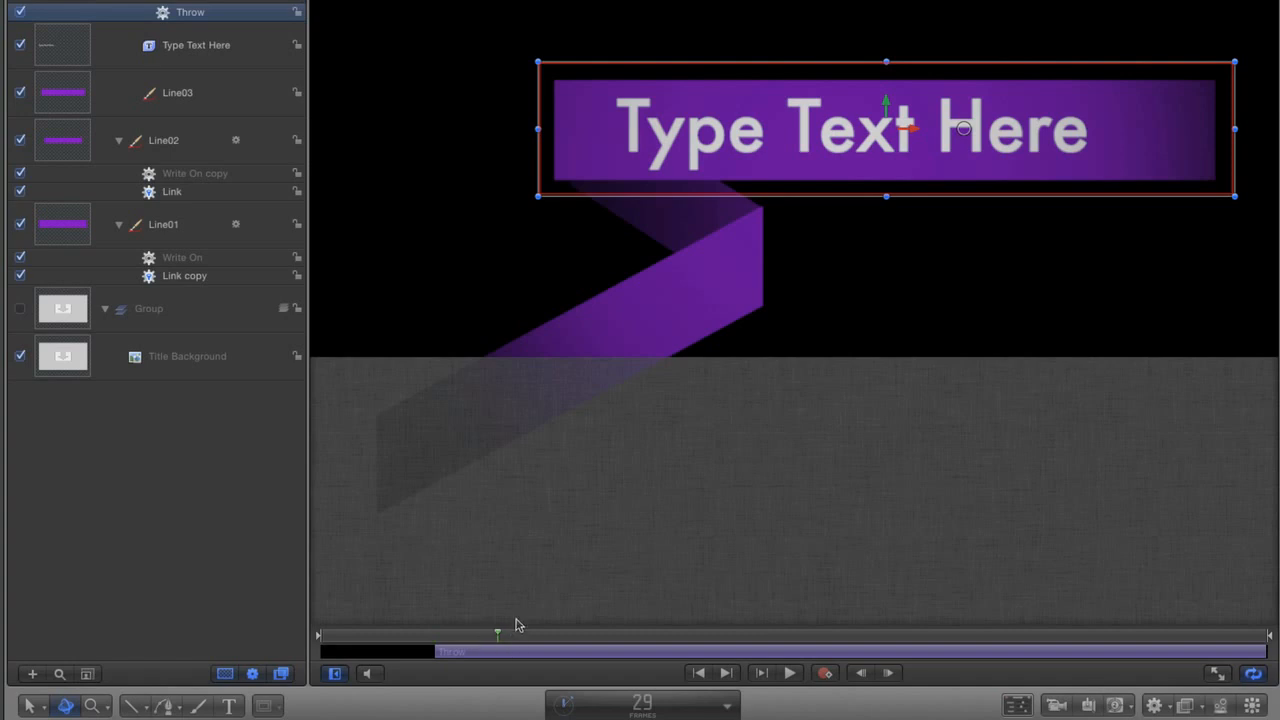
key(o)
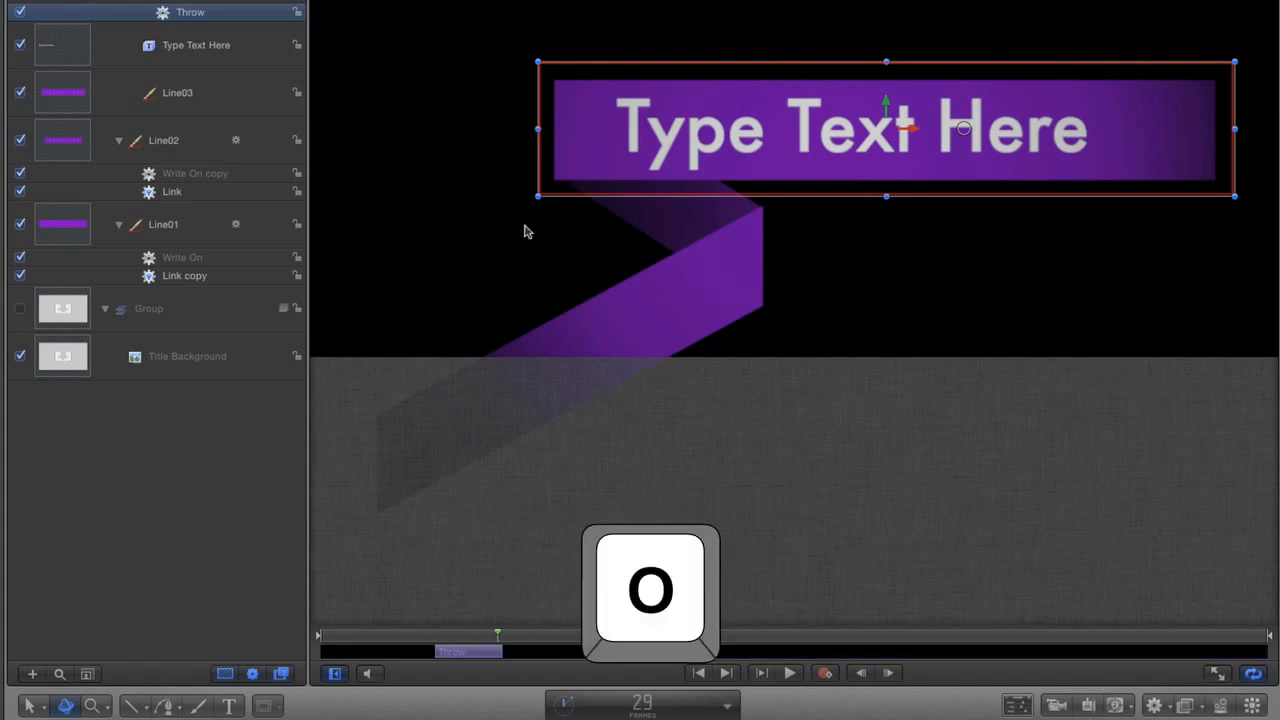
Move the rectangle mask horizontally to the left until the Line03 band and its text are completely hidden
key(z)
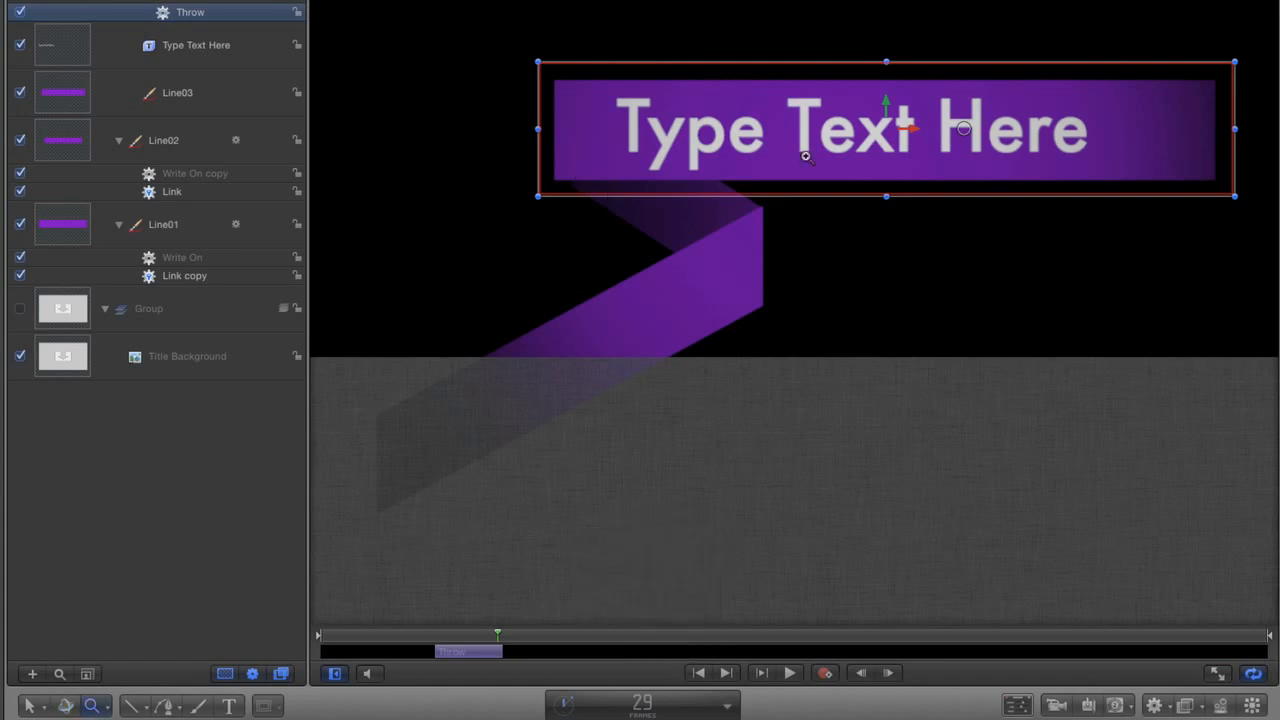
alt+click(826, 156)
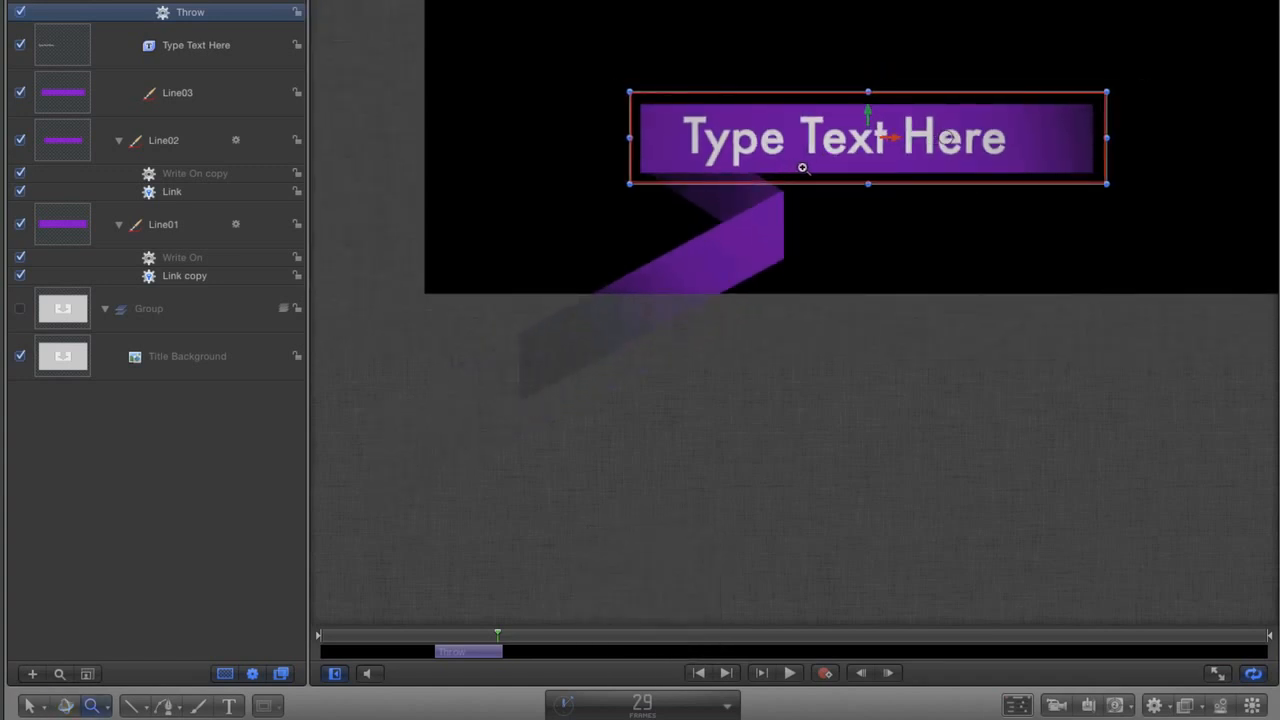
key(q)
drag(895, 142, 423, 162)
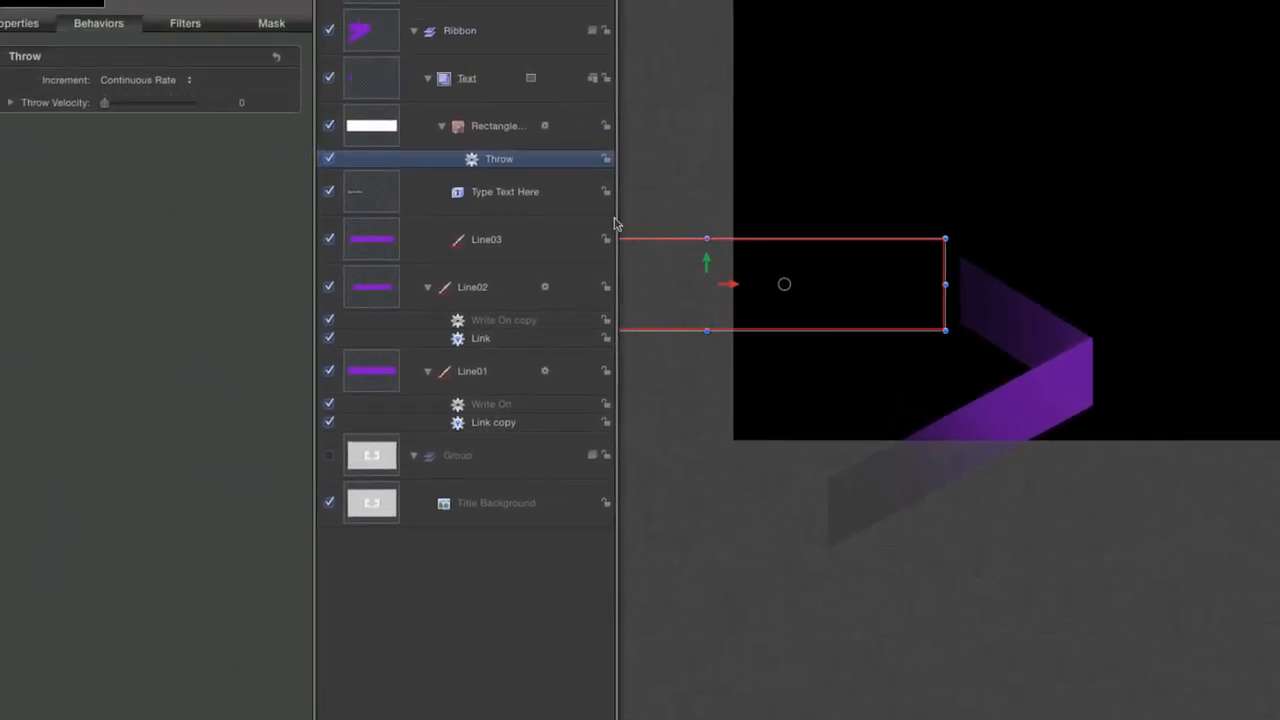
Set the X component of the mask's Throw Velocity to 2025 so the mask reaches the whole band
click(11, 103)
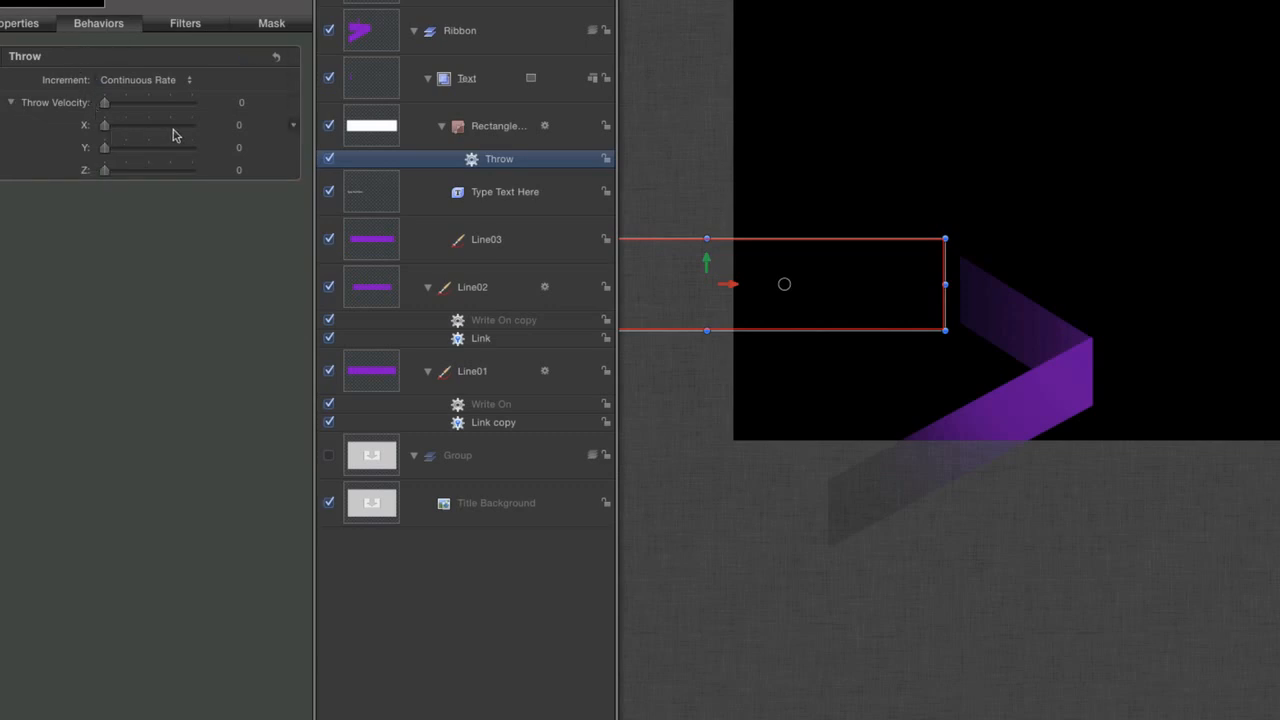
drag(237, 128, 256, 172)
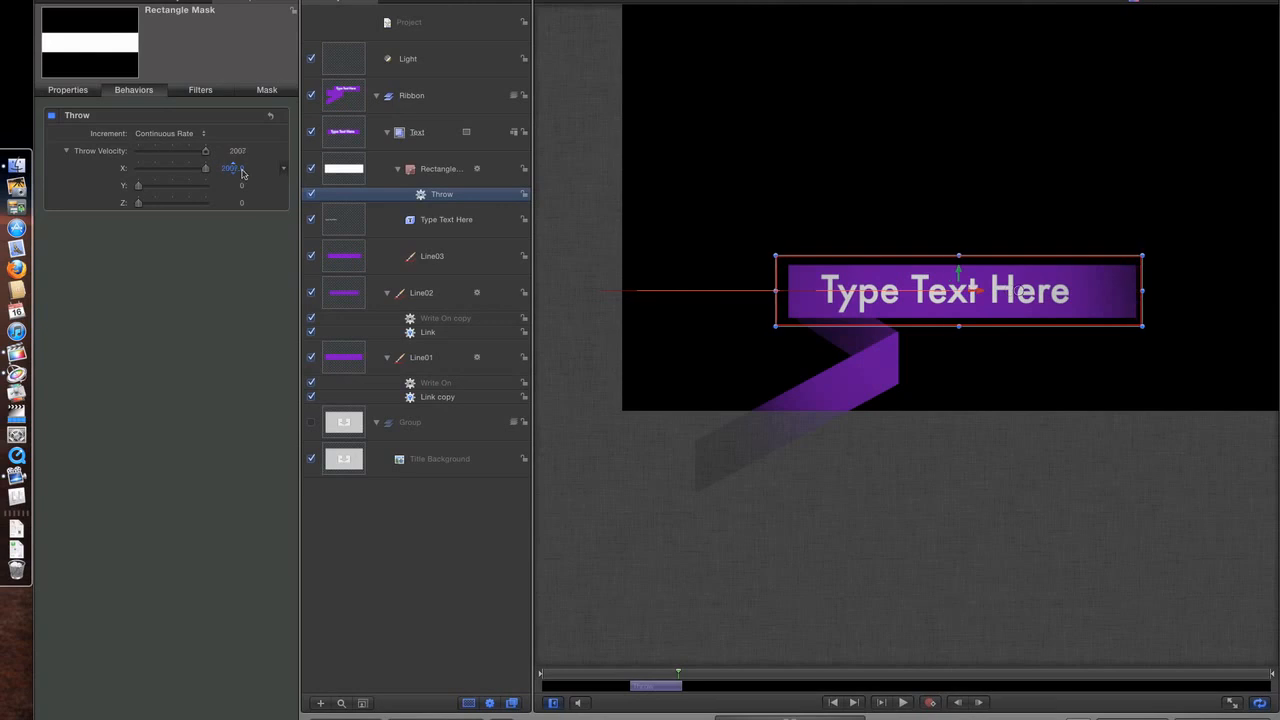
drag(232, 168, 232, 168)
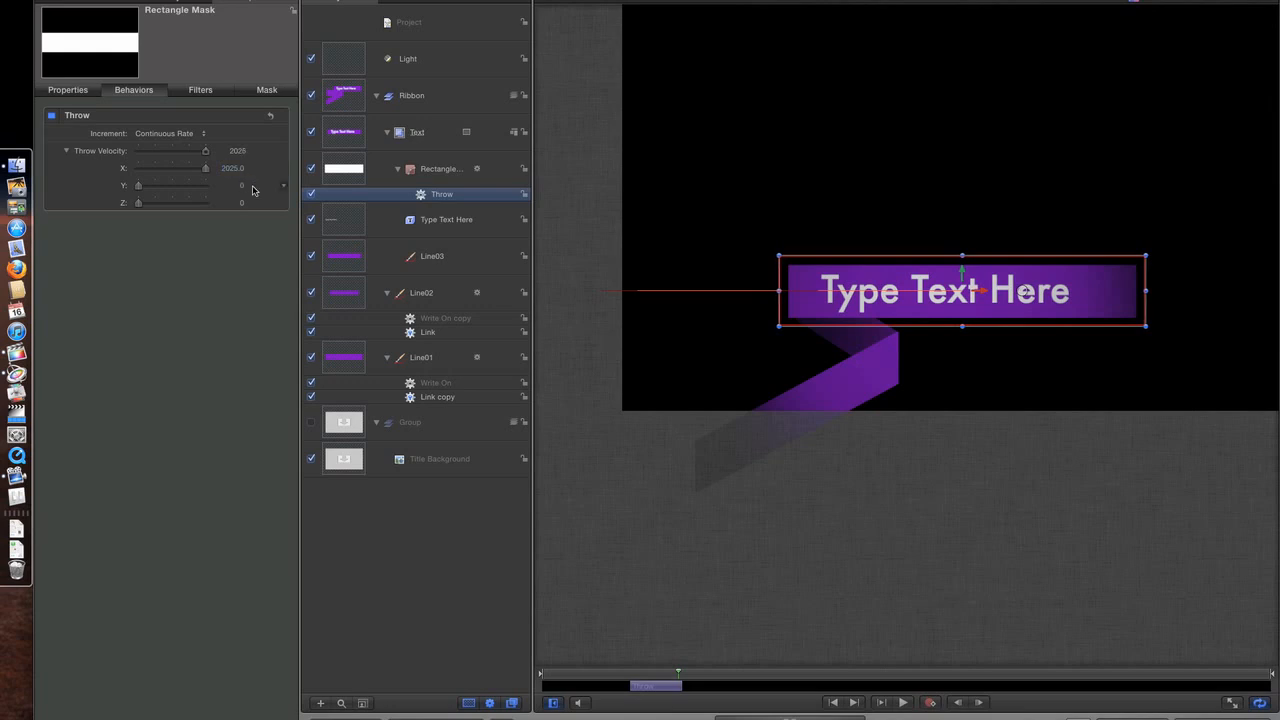
End the play range shortly after the Throw behavior and preview the ribbon reveal with the whole frame in view
drag(675, 678, 699, 678)
key(super+alt+o)
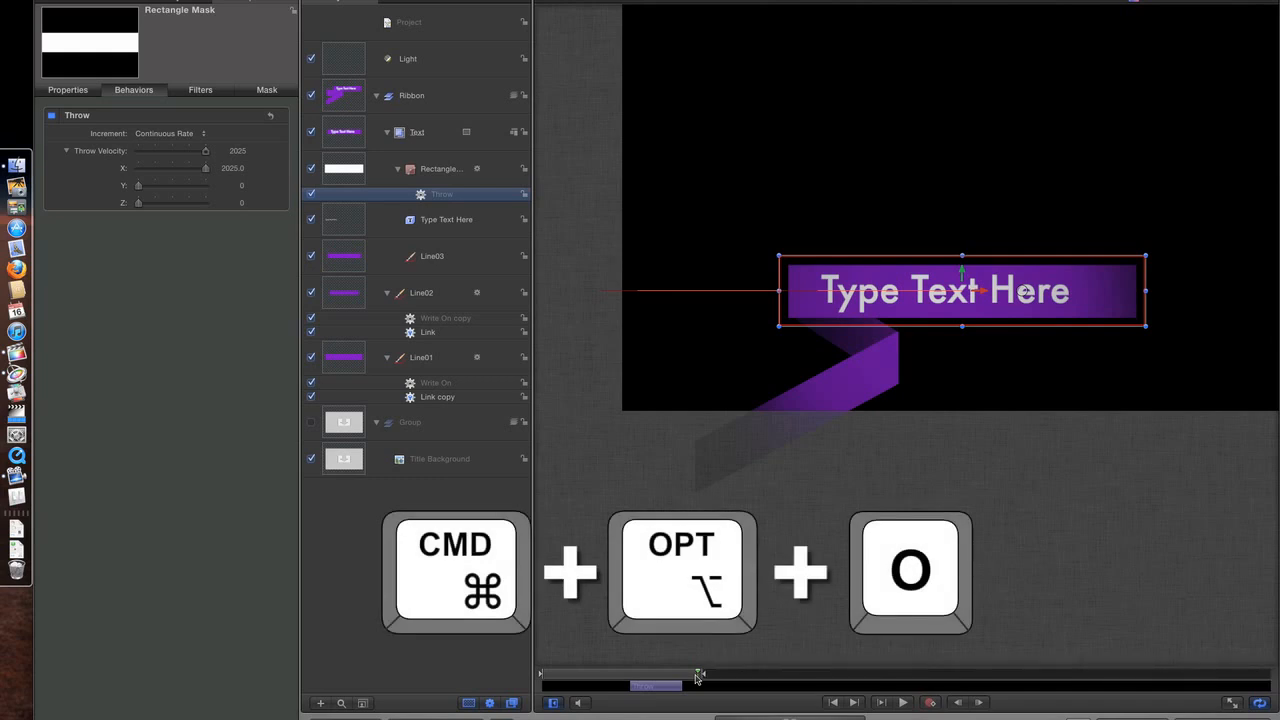
click(475, 592)
key(space)
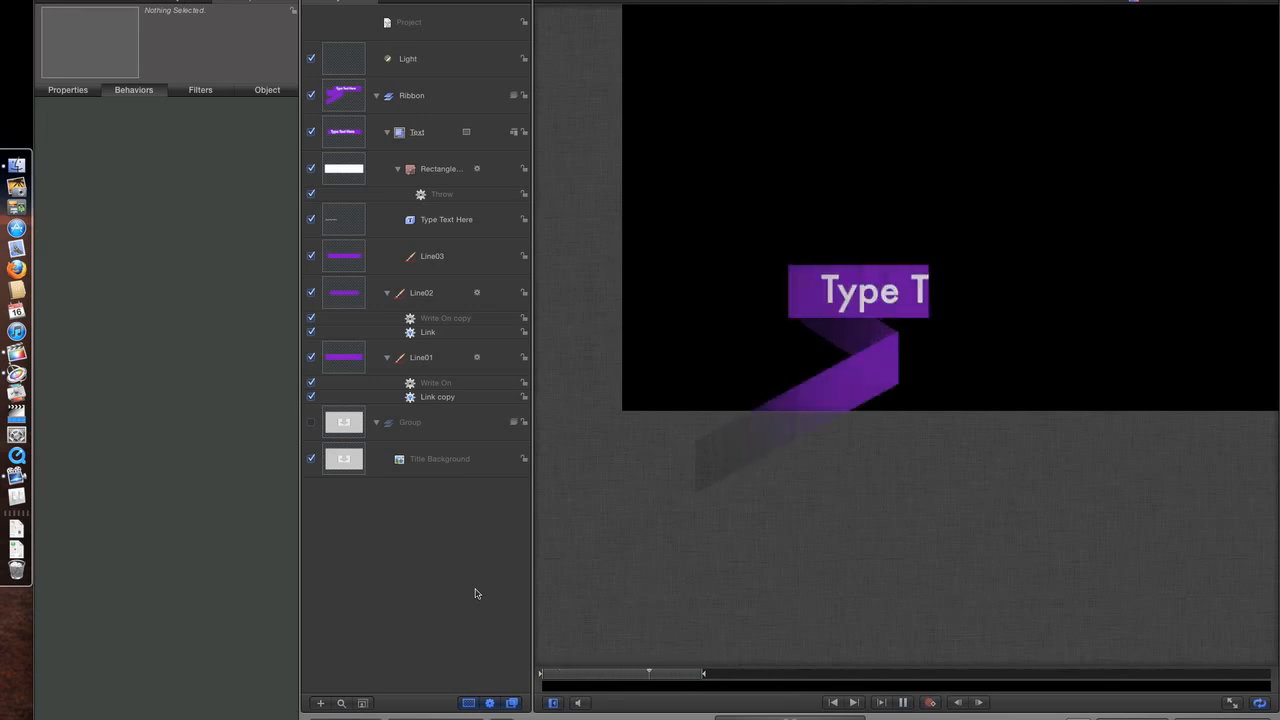
key(shift+z)
key(space)
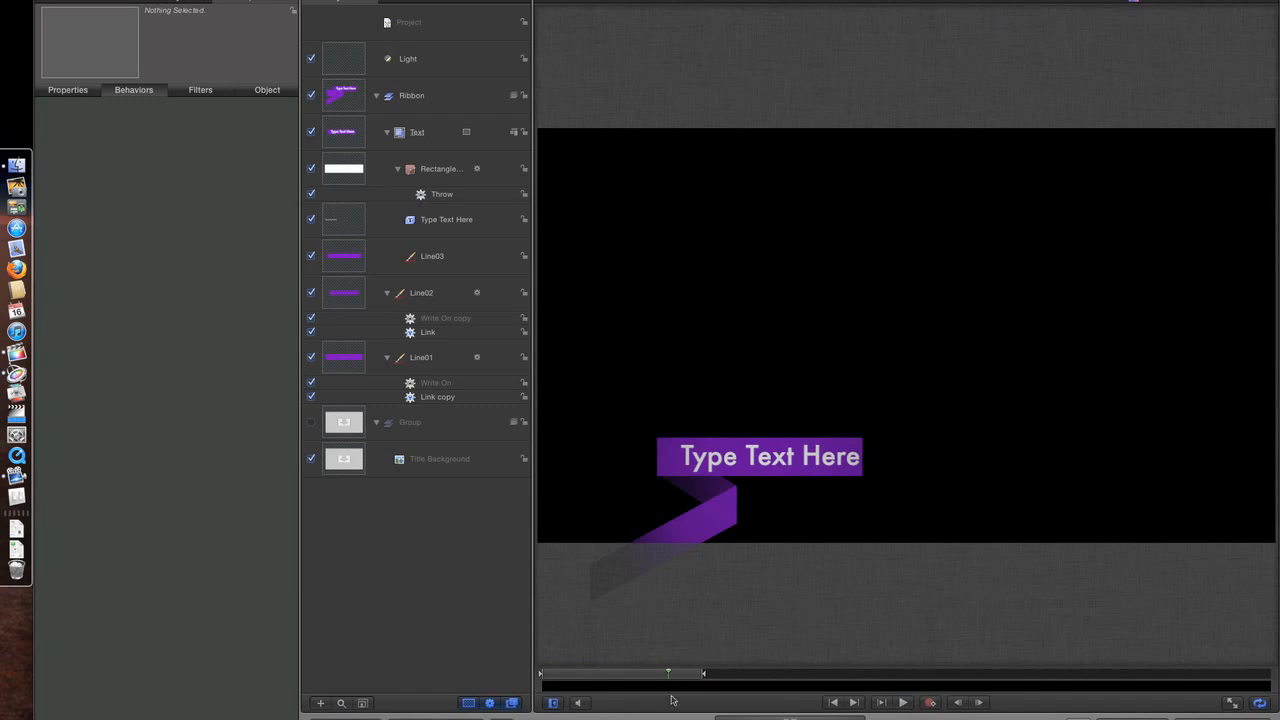
mouse_move(668, 677)
mouse_down()
mouse_move(686, 677)
mouse_move(658, 677)
mouse_up()
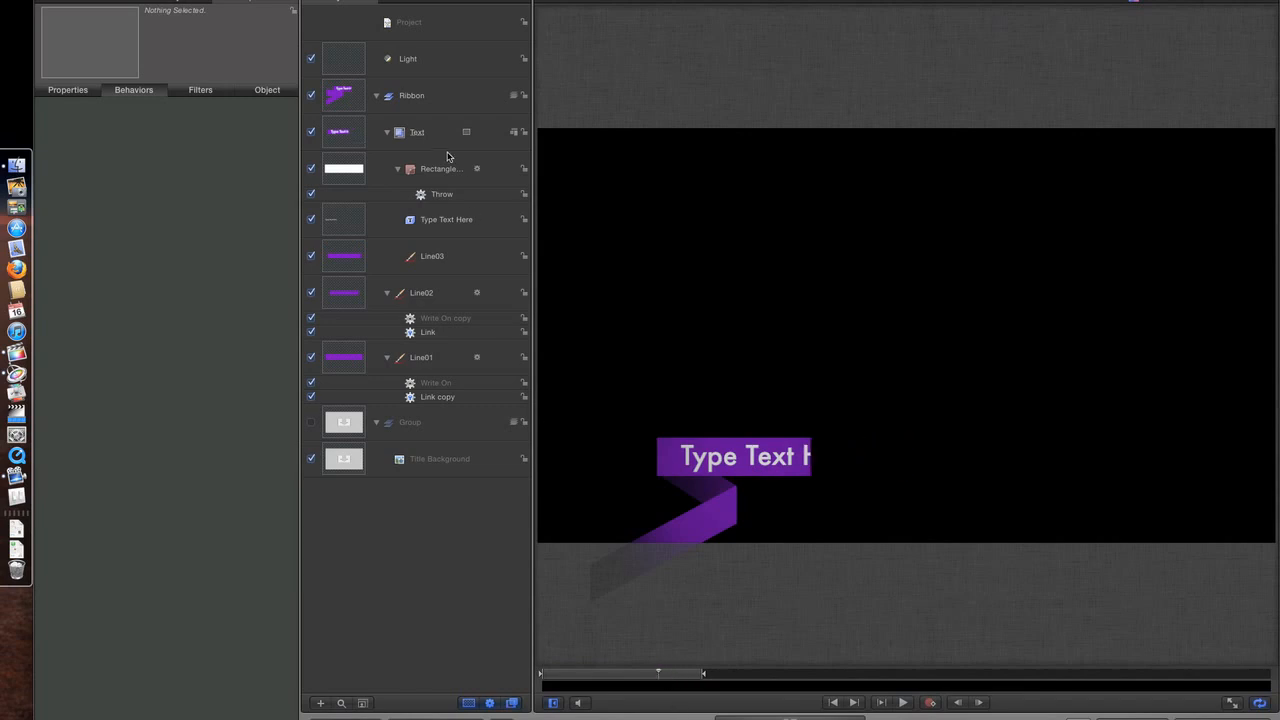
Add a Fade In/Fade Out behavior to the Ribbon group, set its Fade In Time to 0 and play the animation
click(443, 100)
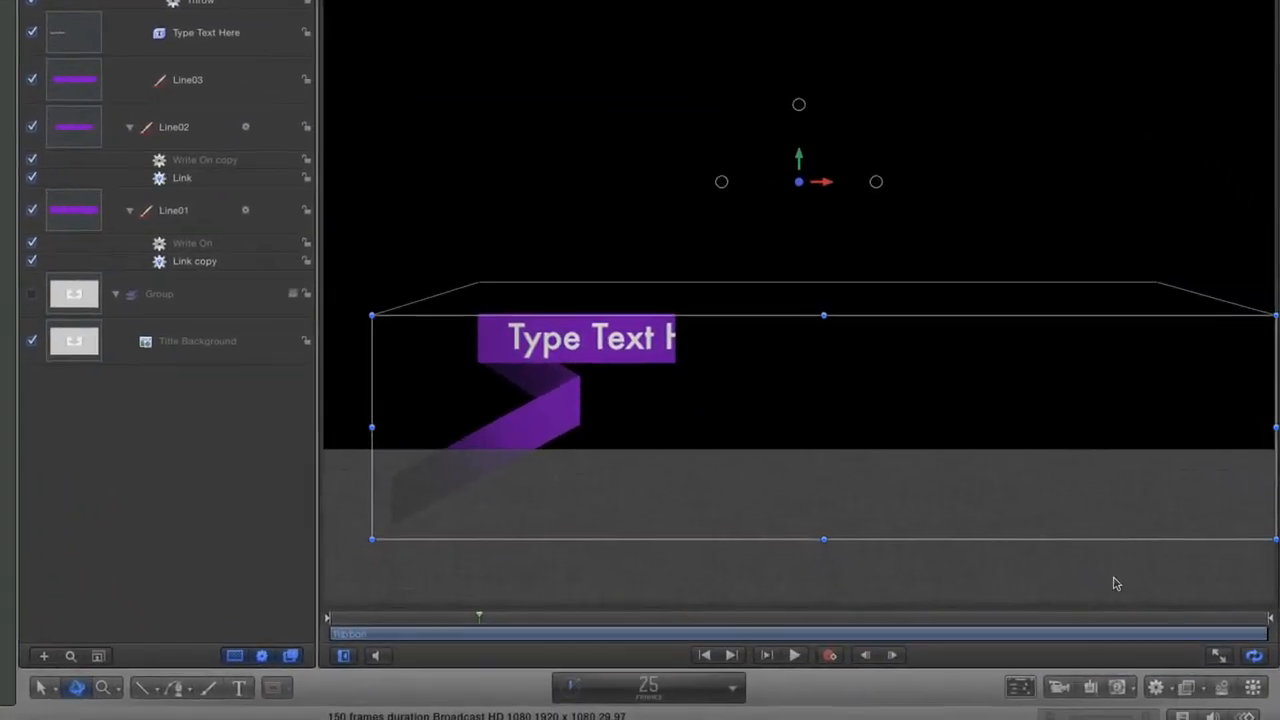
click(1155, 687)
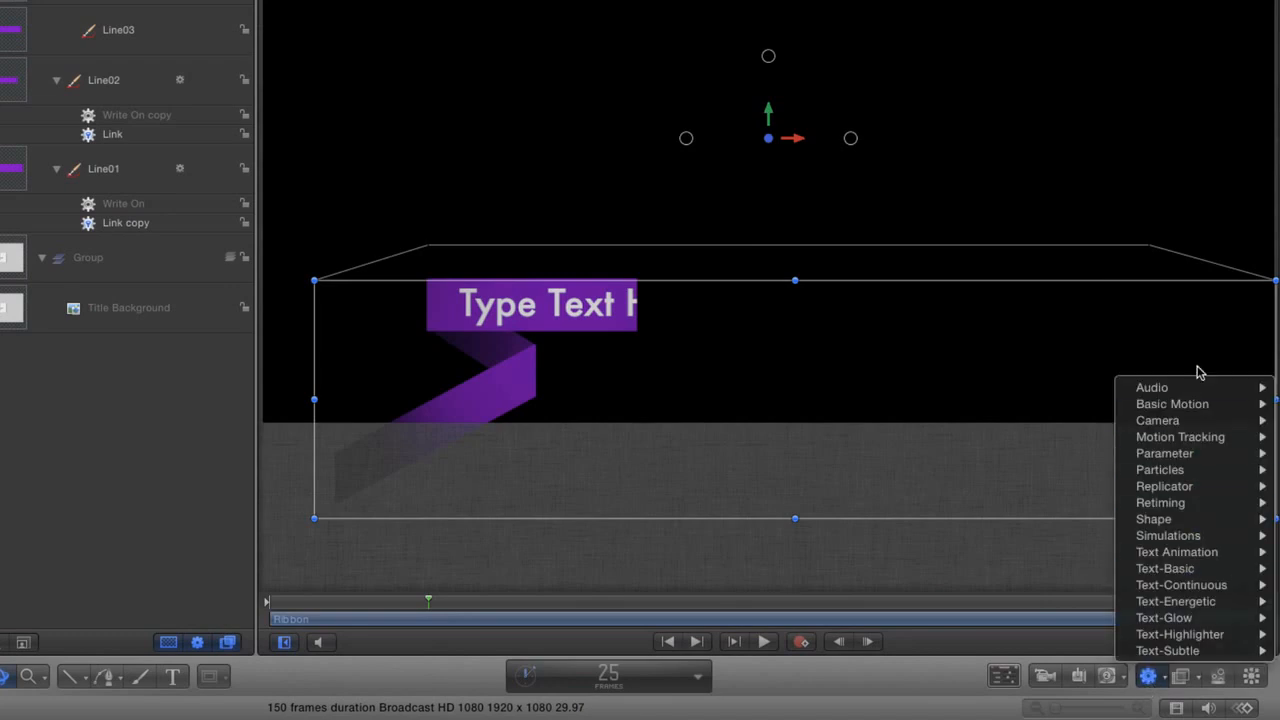
mouse_move(1185, 405)
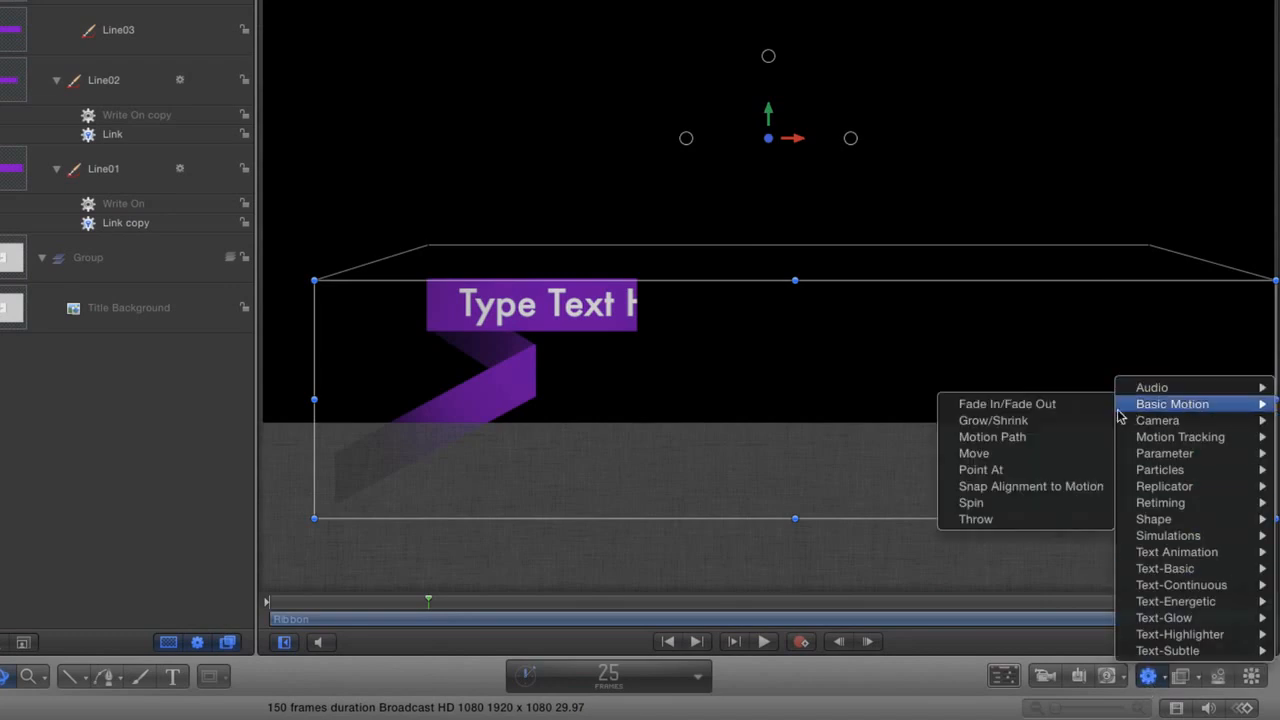
click(1040, 412)
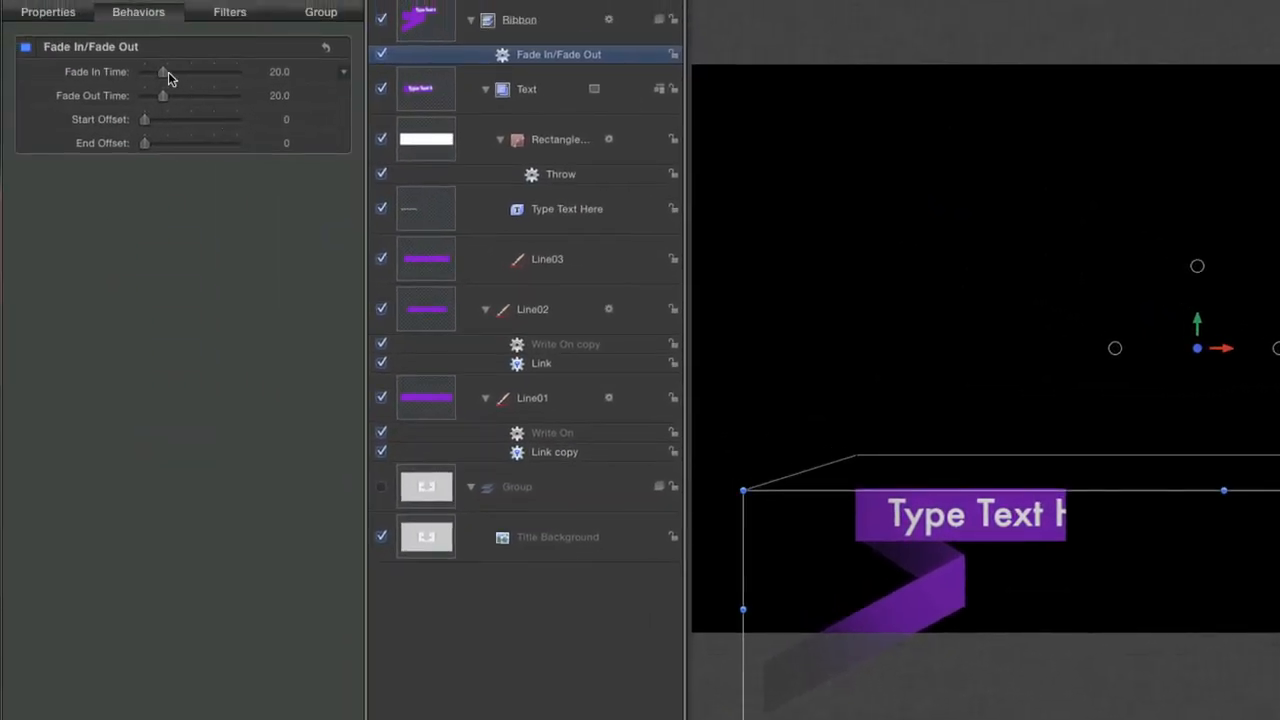
drag(164, 73, 143, 74)
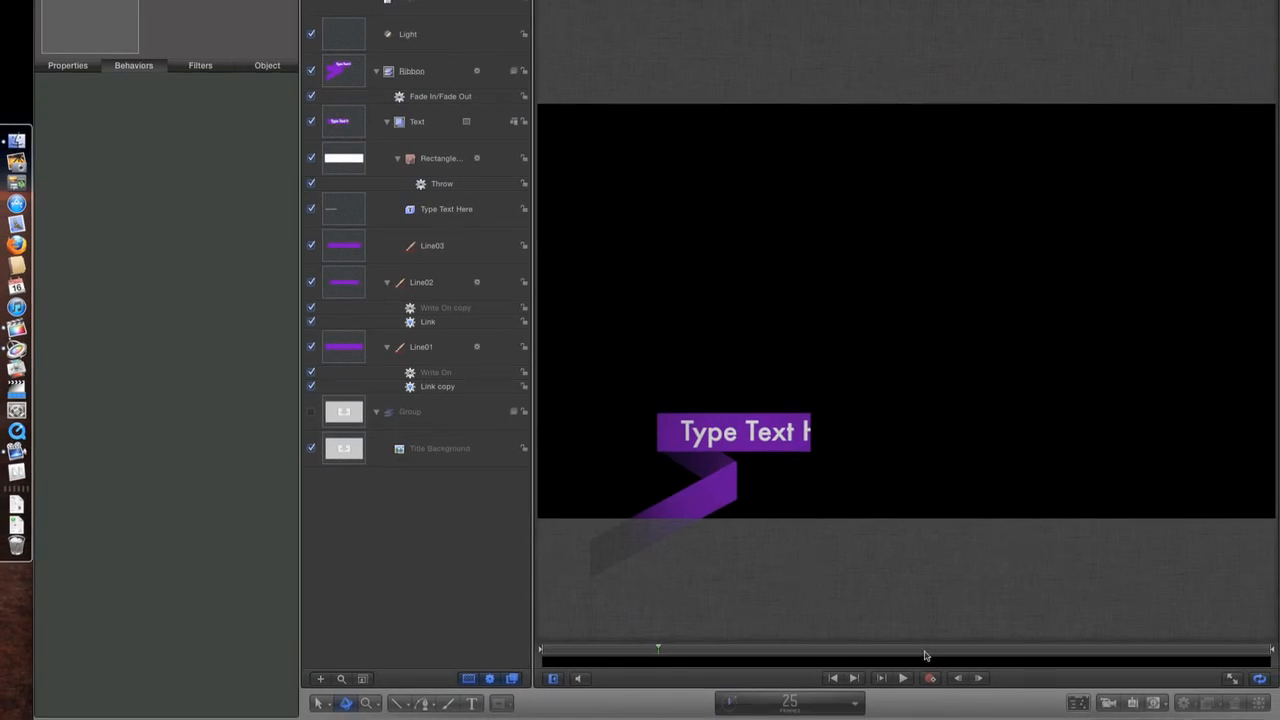
key(space)
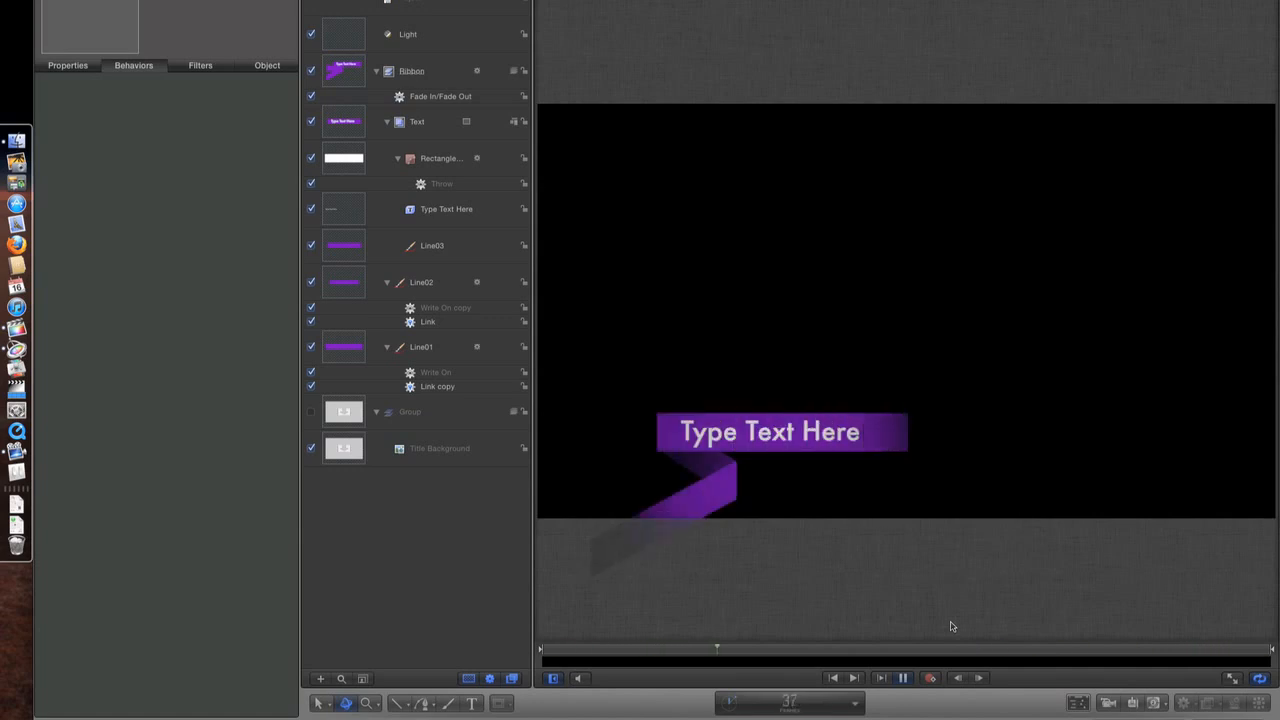
Start saving the project as a Final Cut Pro title and create a new template category named Custom for it
key(super+s)
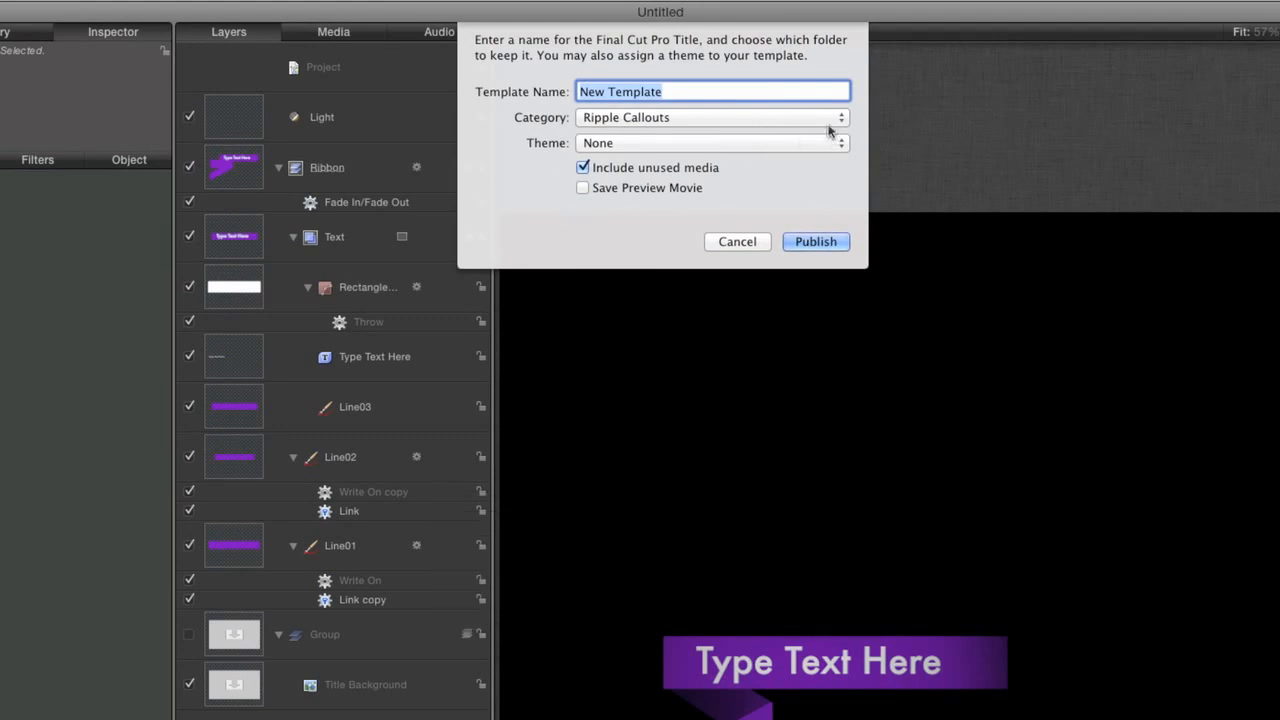
click(829, 127)
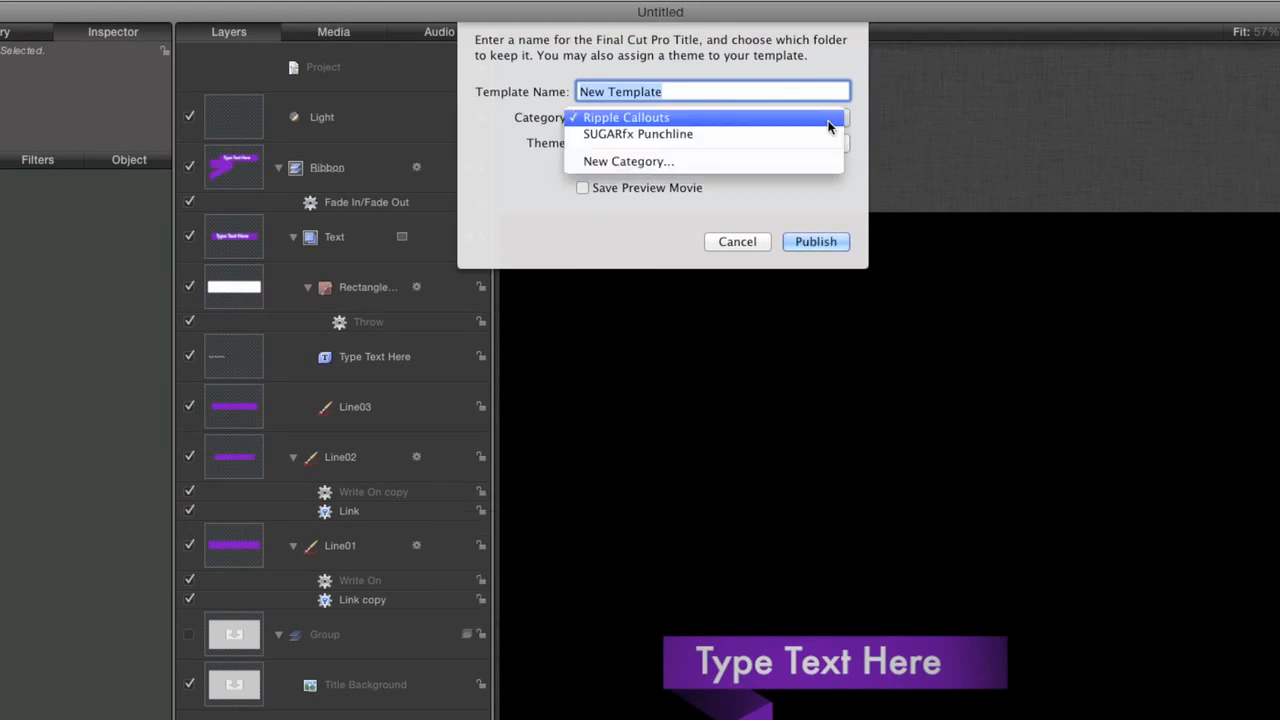
click(573, 231)
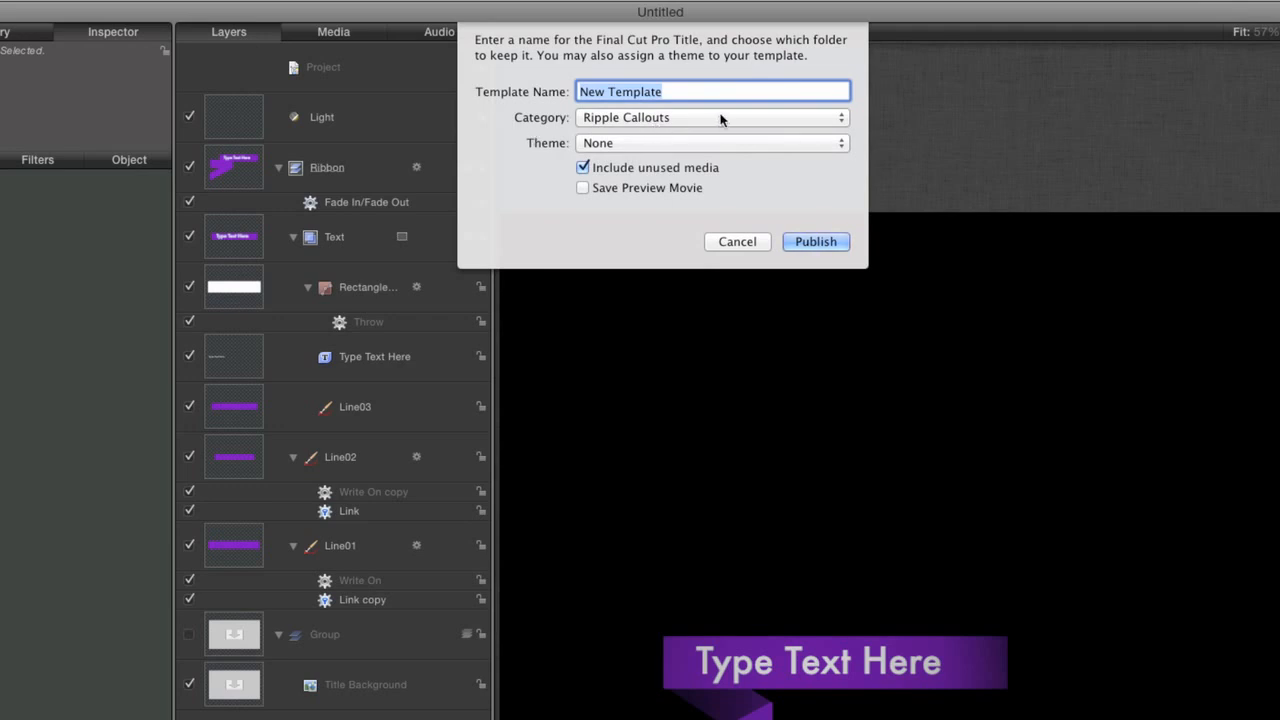
click(775, 122)
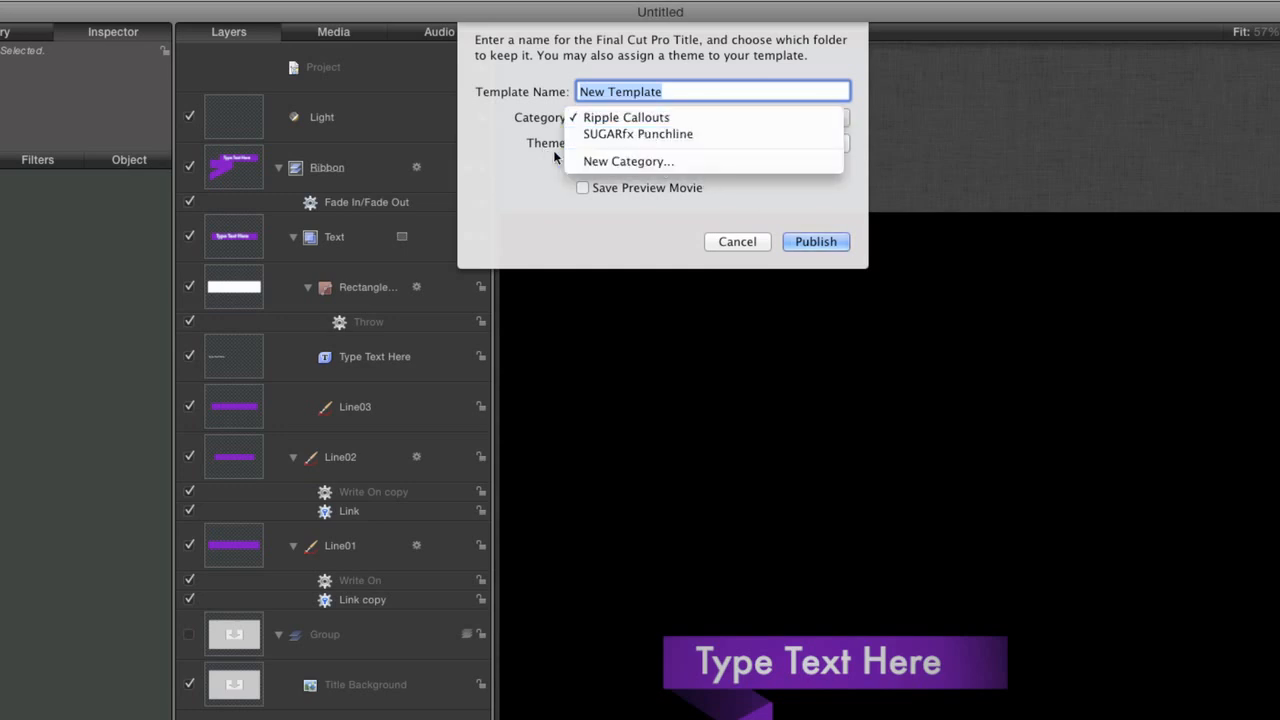
click(595, 161)
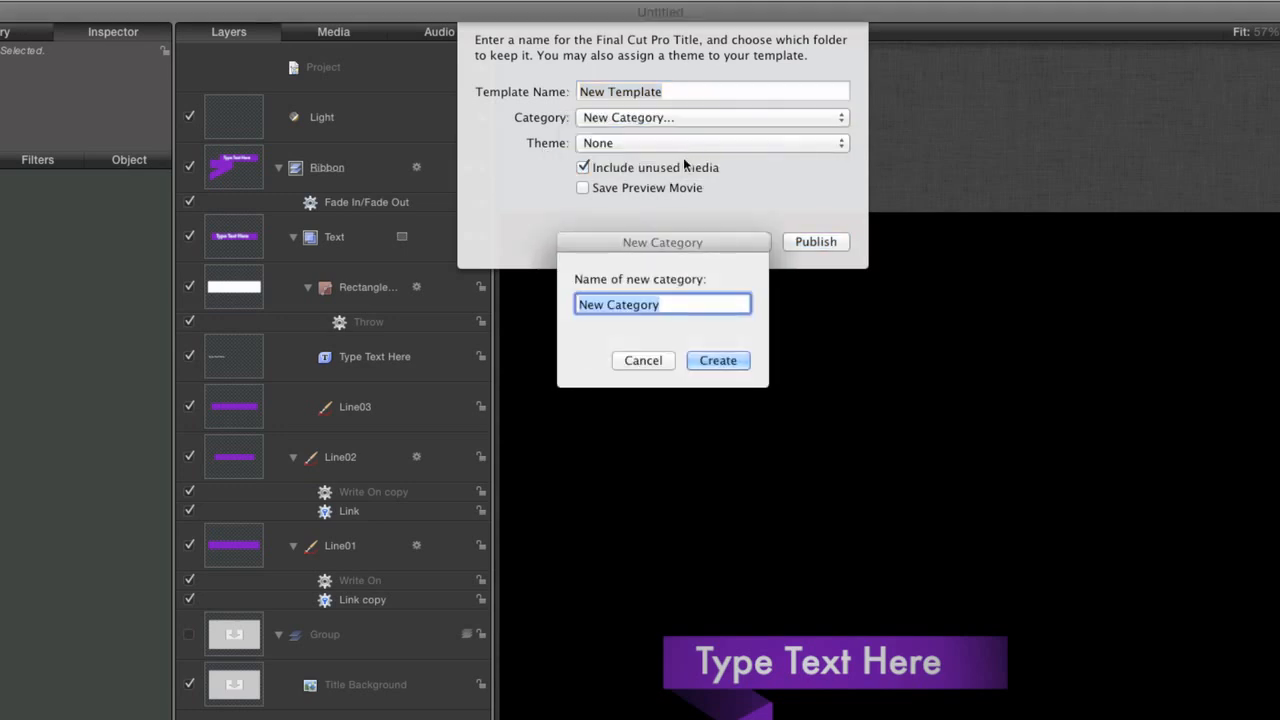
text(Cus)
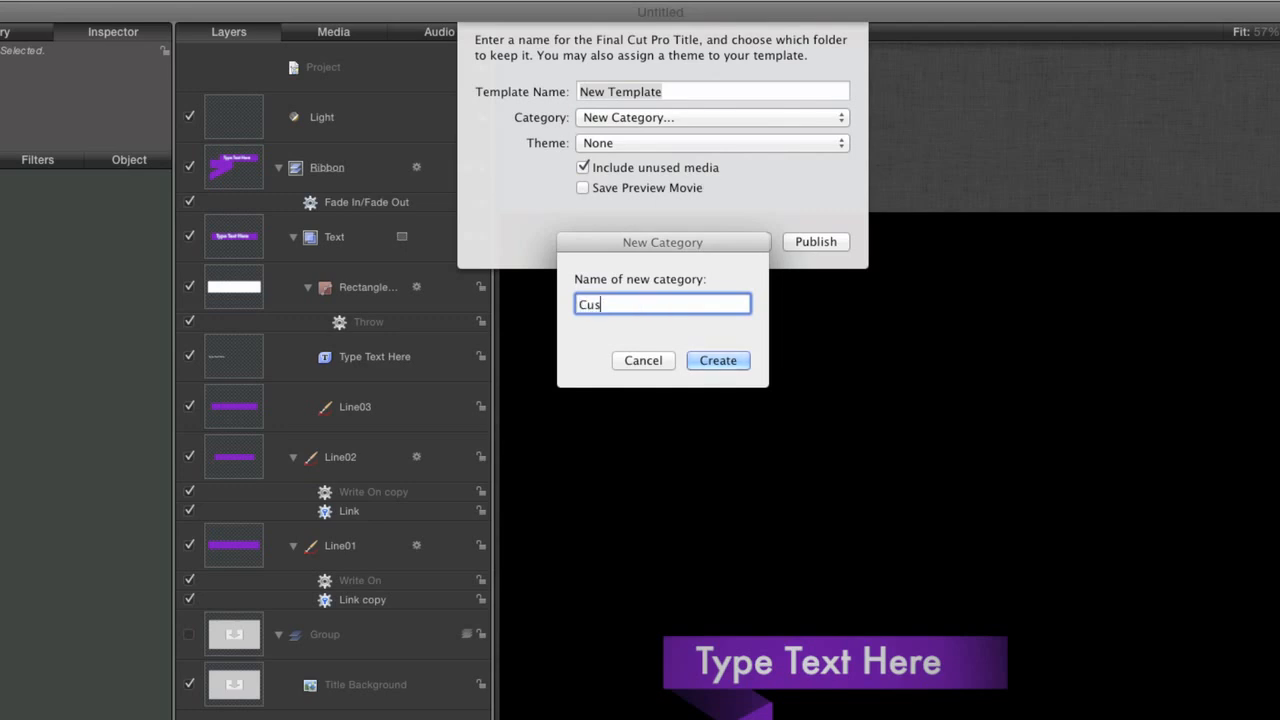
text(tom)
key(Return)
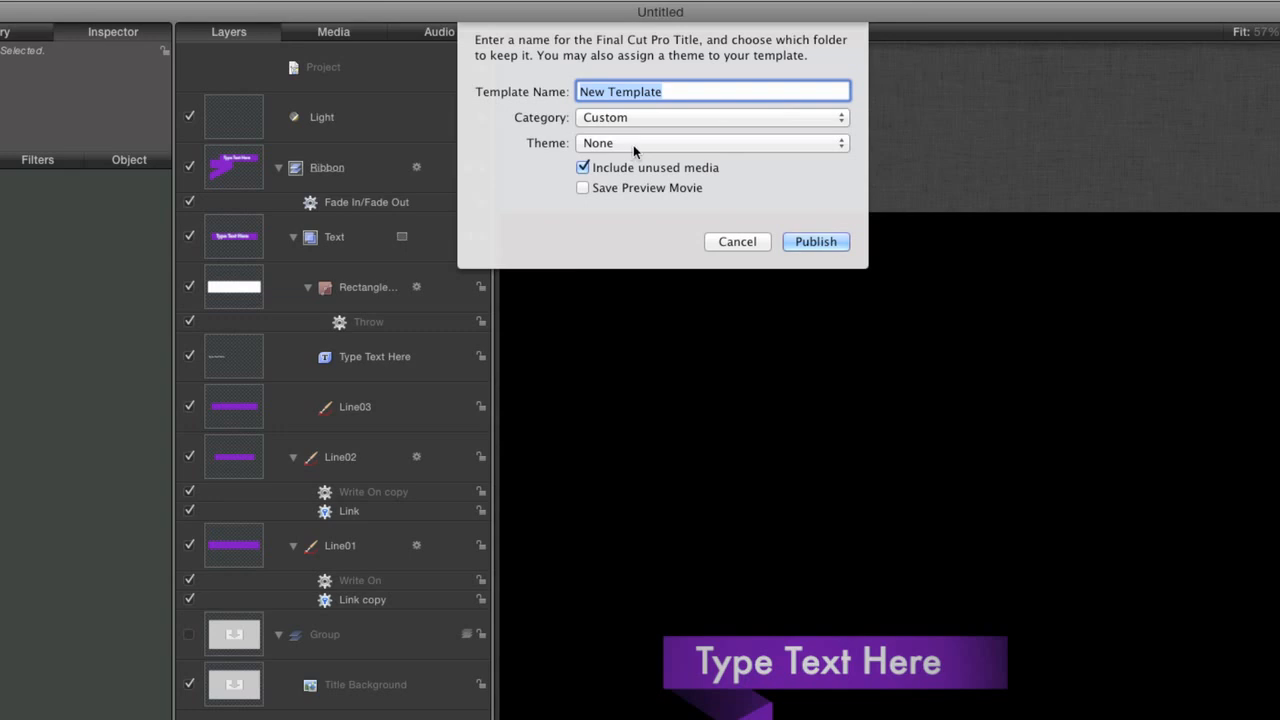
Name the template Ribbon Lower Third and publish it in the Custom category
click(627, 147)
click(693, 98)
text(R)
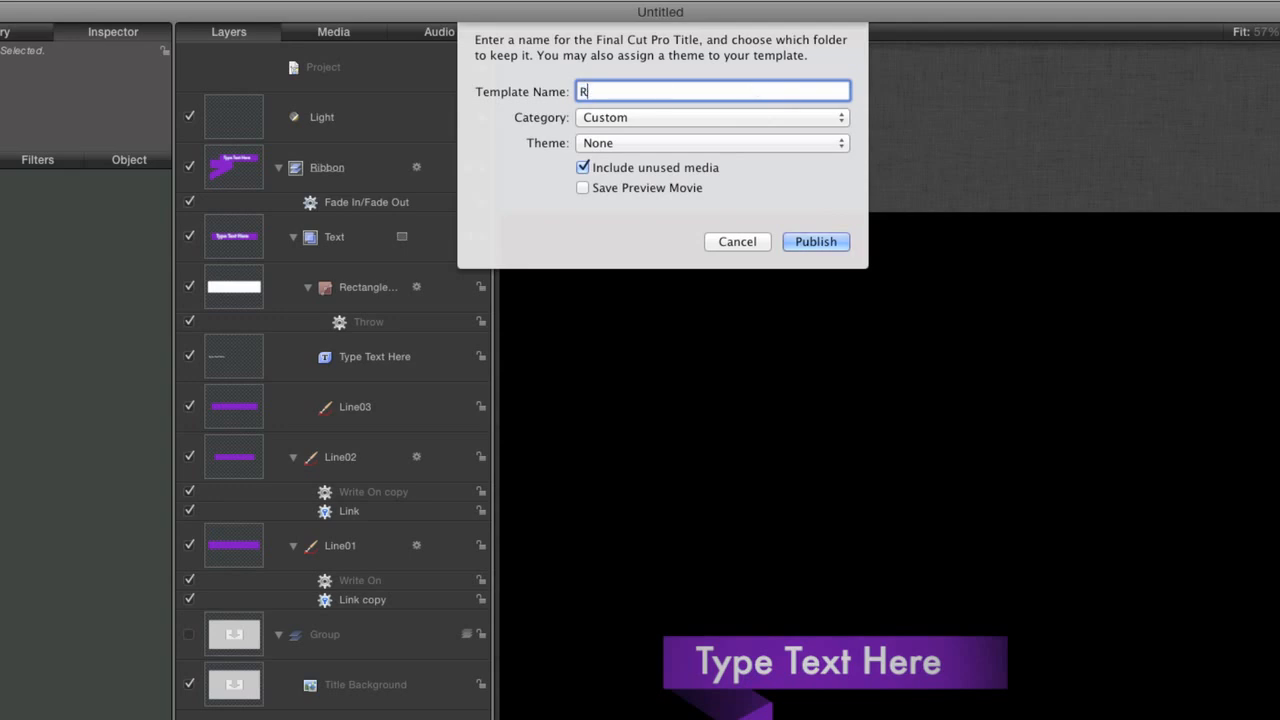
text(ibbon Lower Third)
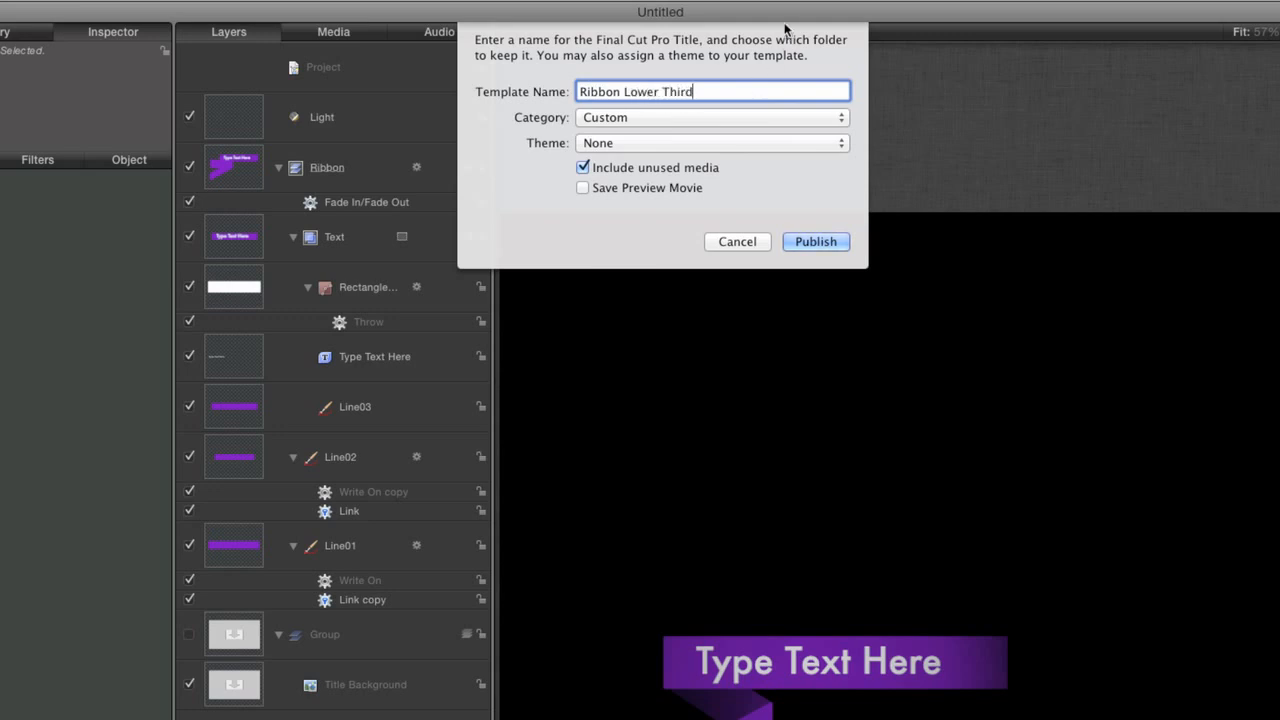
click(583, 168)
click(816, 244)
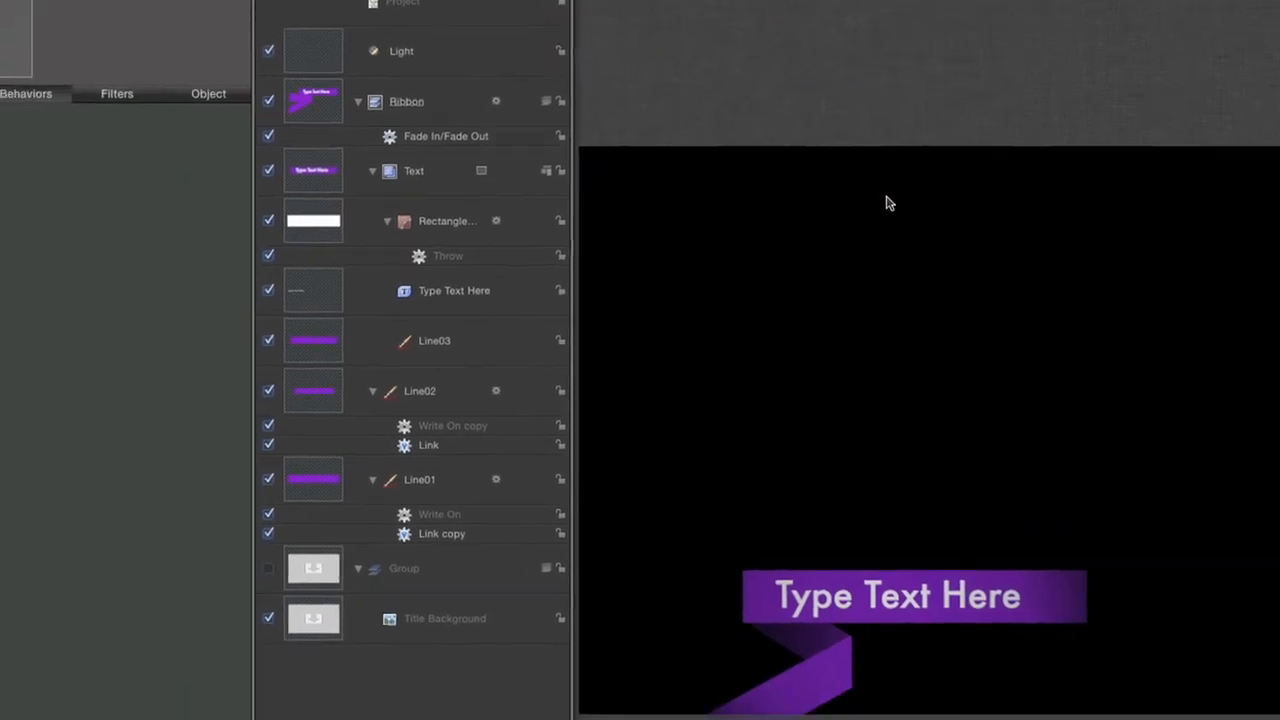
Switch to Finder and examine the published Ribbon Lower Third folder in Movies, Motion Templates, Titles, Custom
click(22, 64)
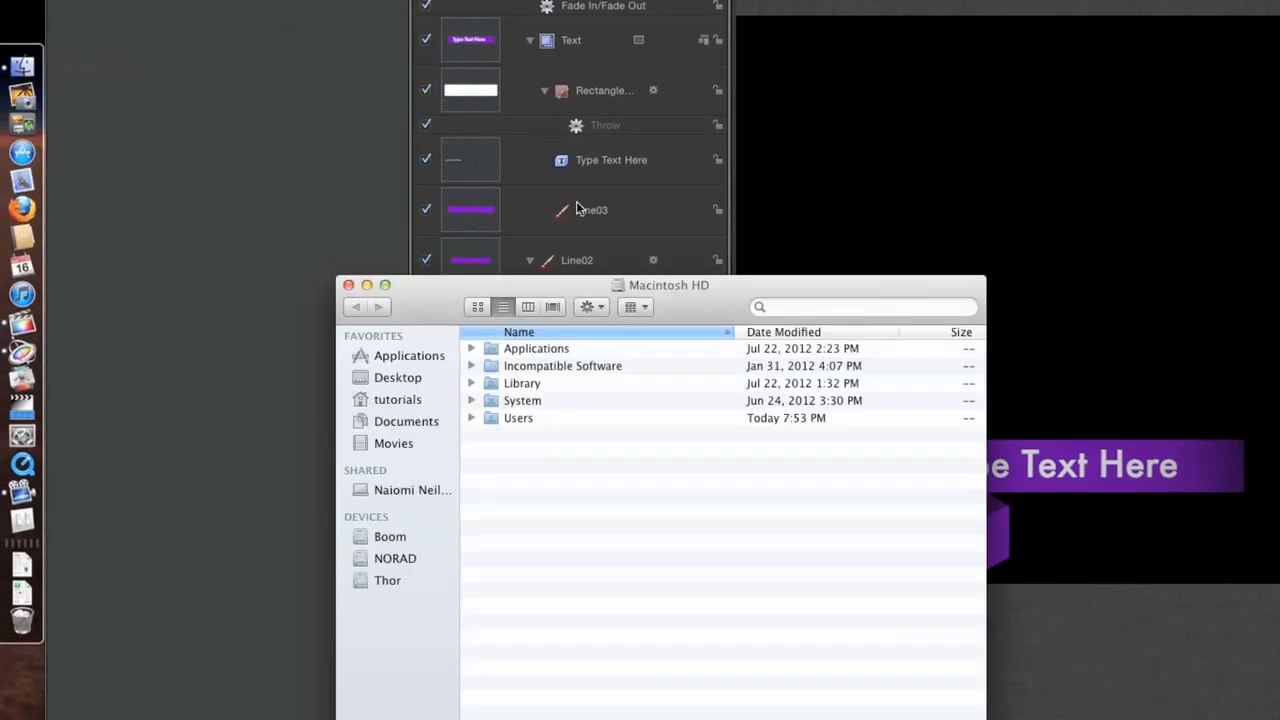
click(395, 443)
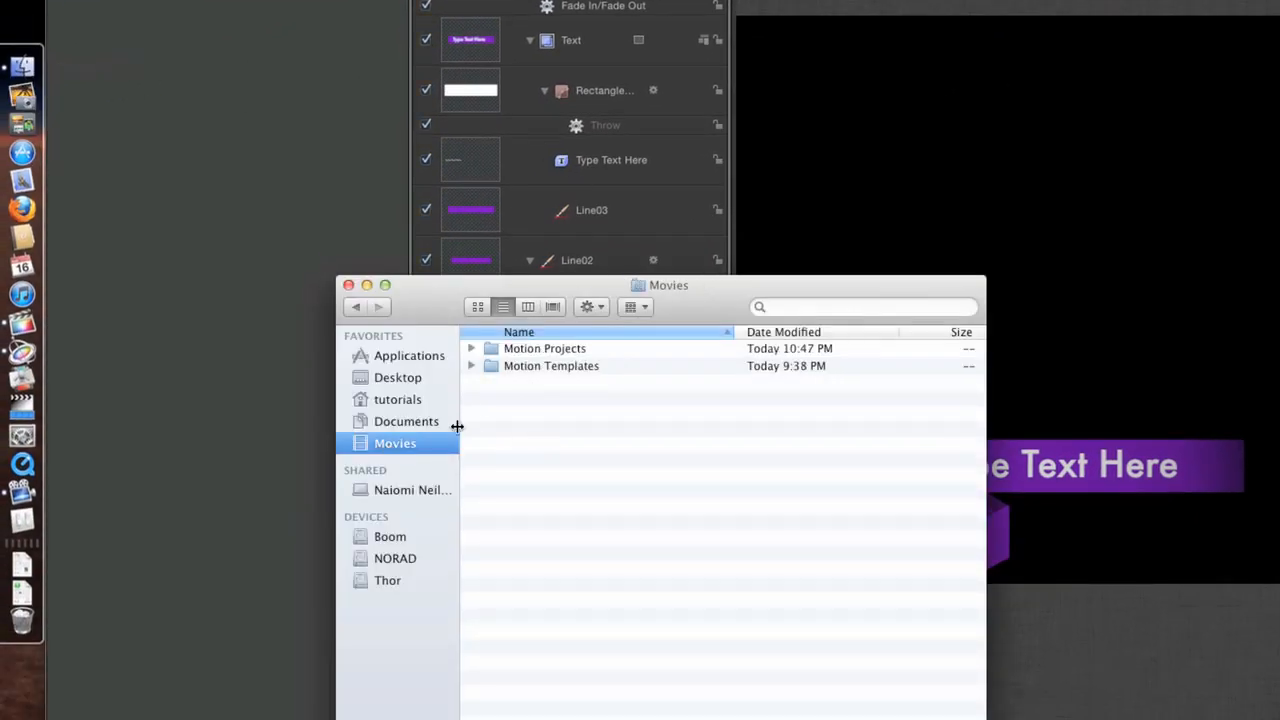
double_click(538, 367)
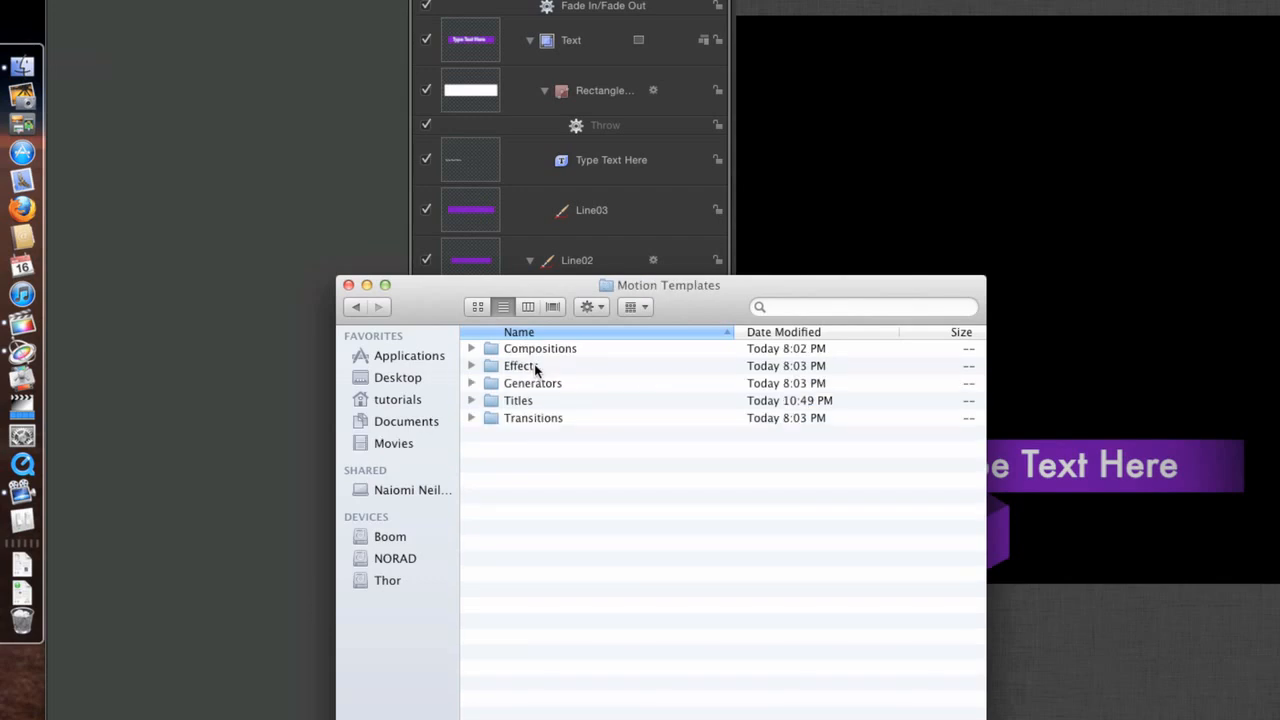
double_click(493, 399)
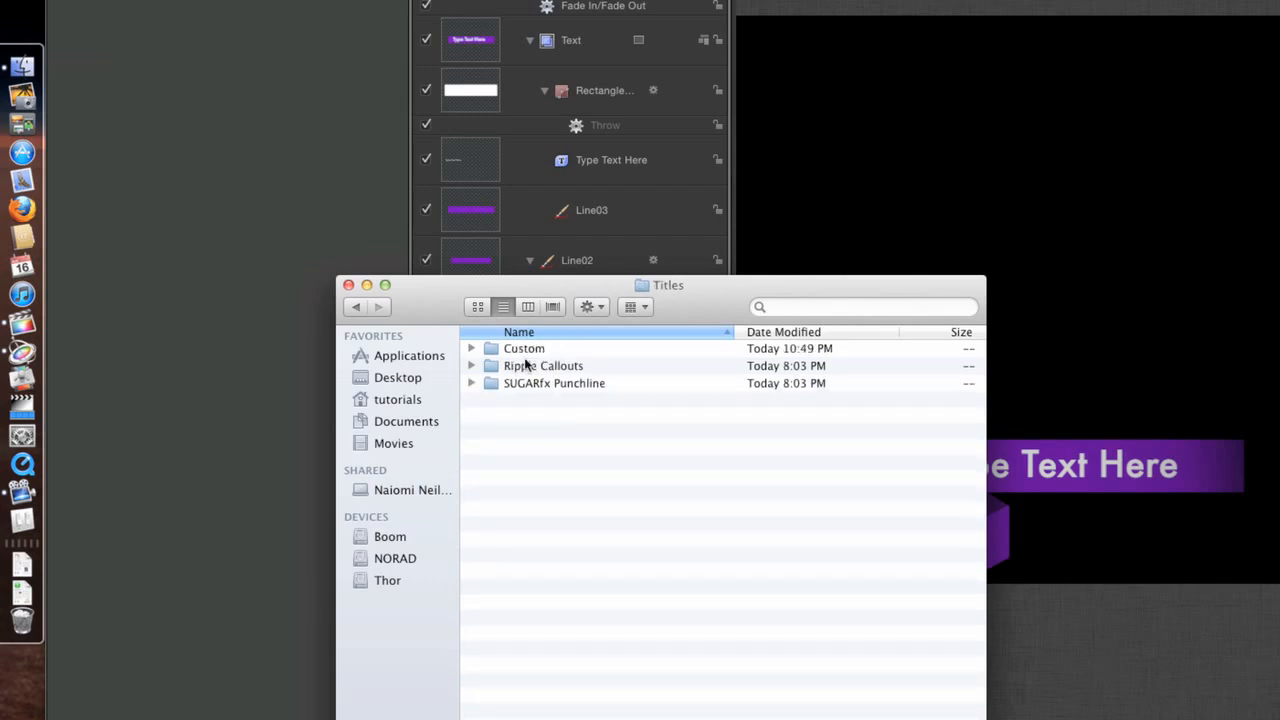
click(470, 349)
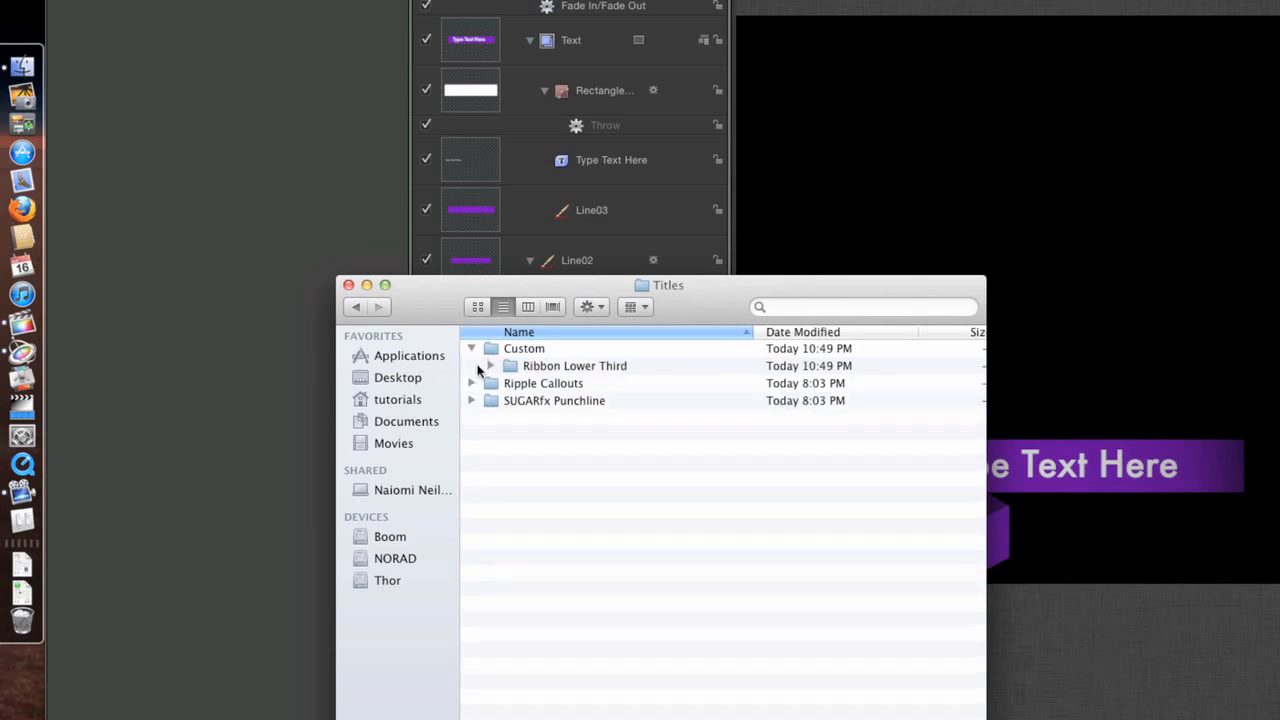
click(490, 366)
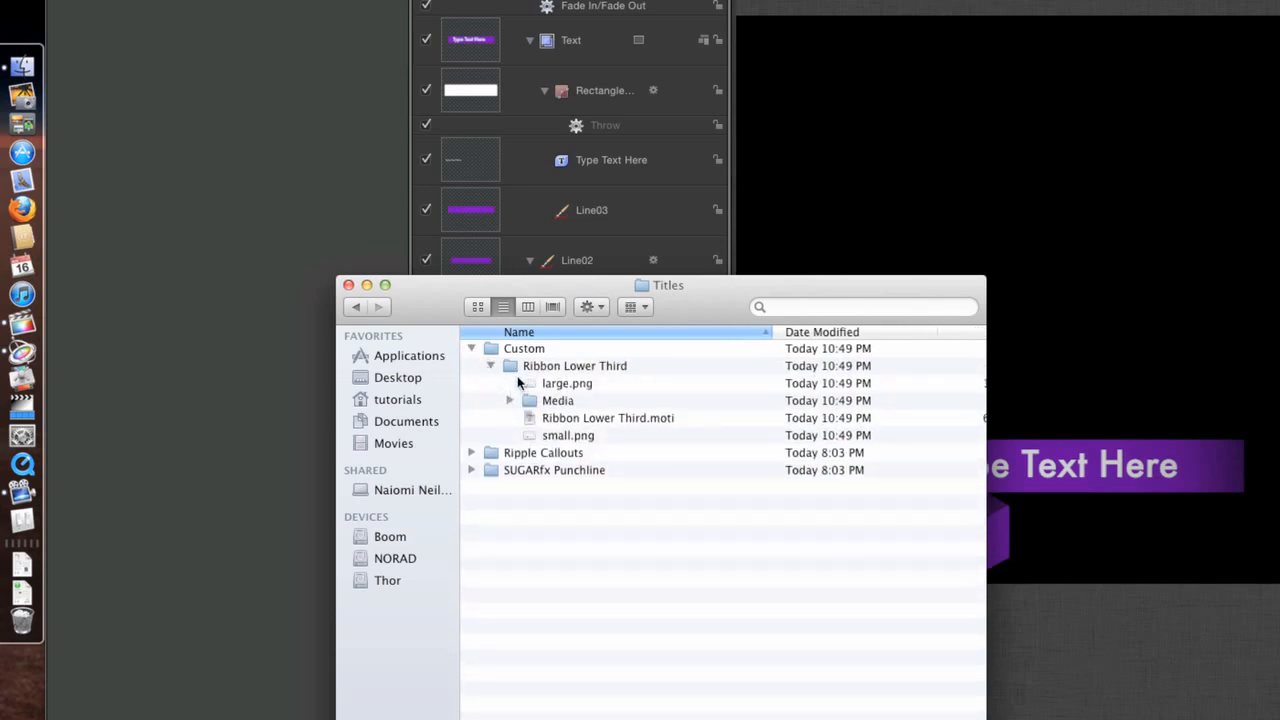
click(490, 366)
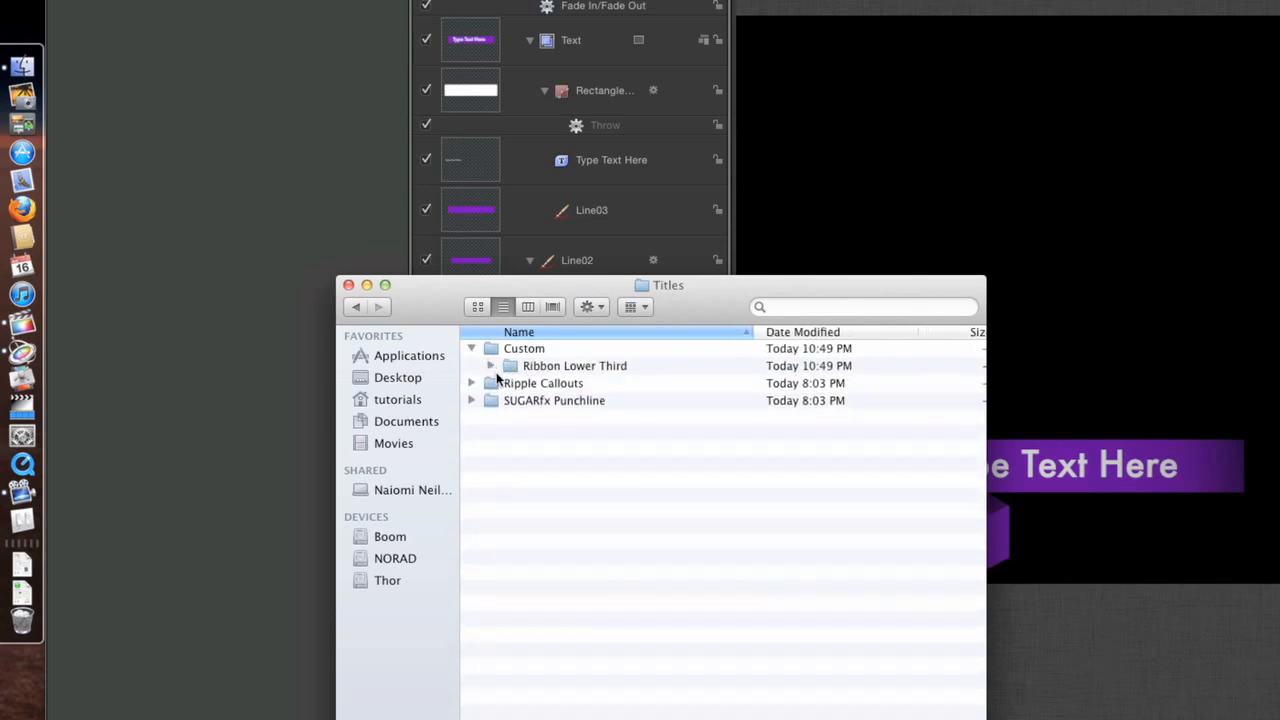
Switch to Final Cut Pro and show the Custom category of the titles
key(super+Tab)
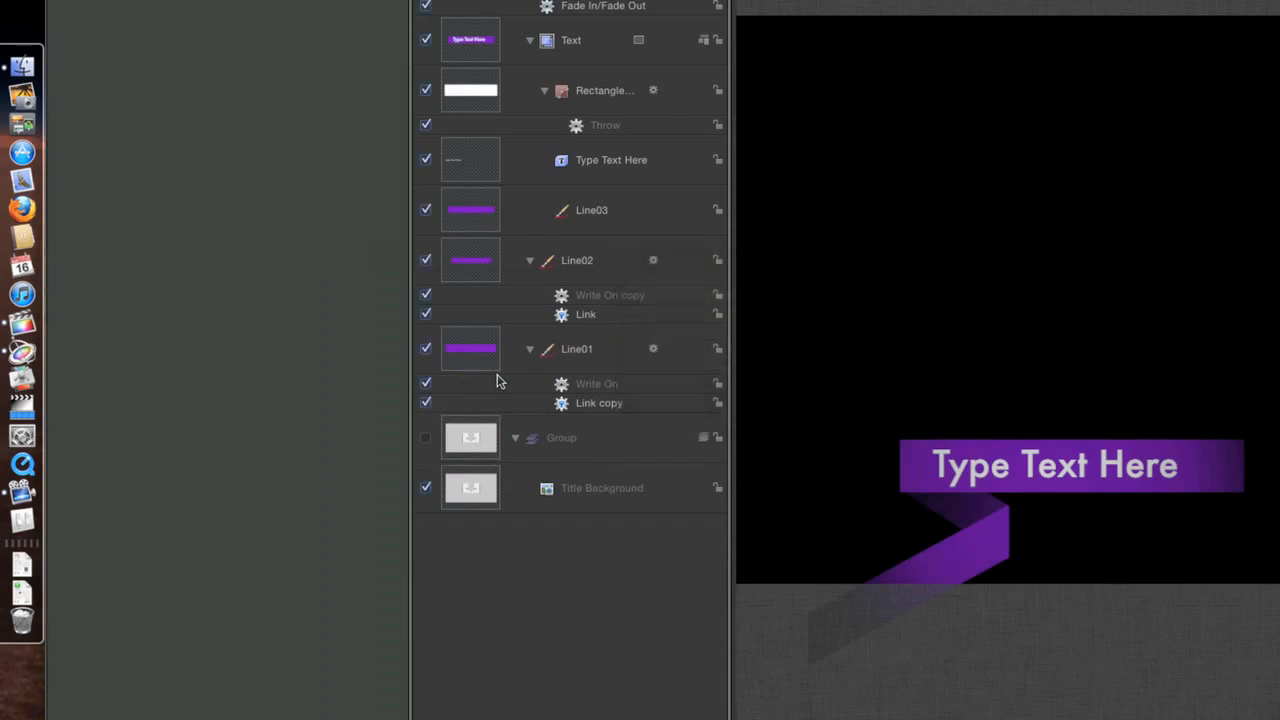
key(super+Tab)
key(super+Tab)
key(super+Tab)
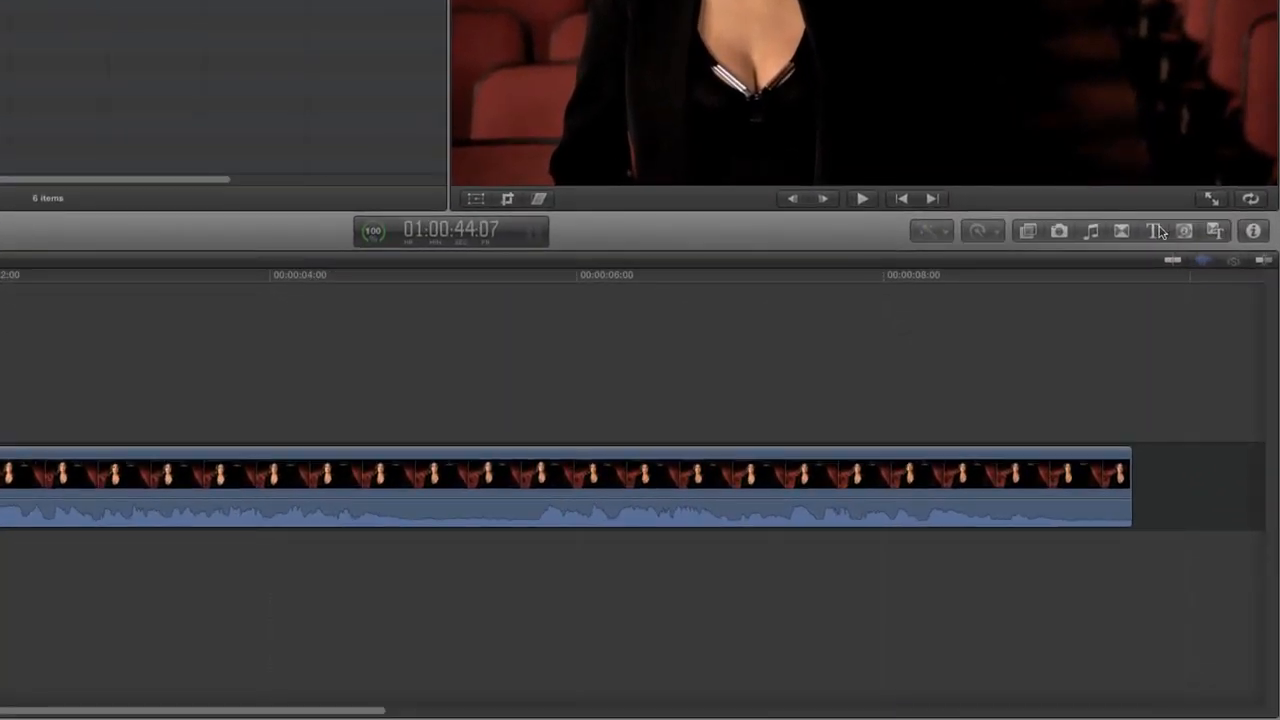
click(1156, 231)
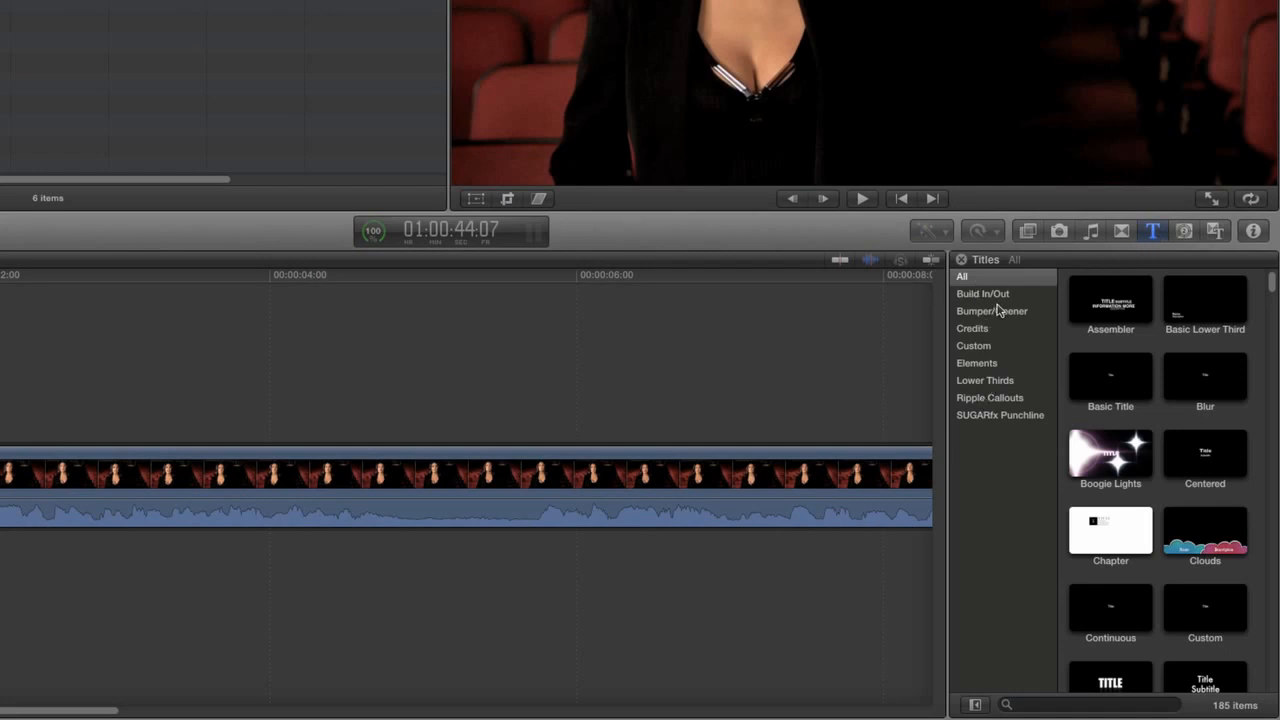
click(980, 350)
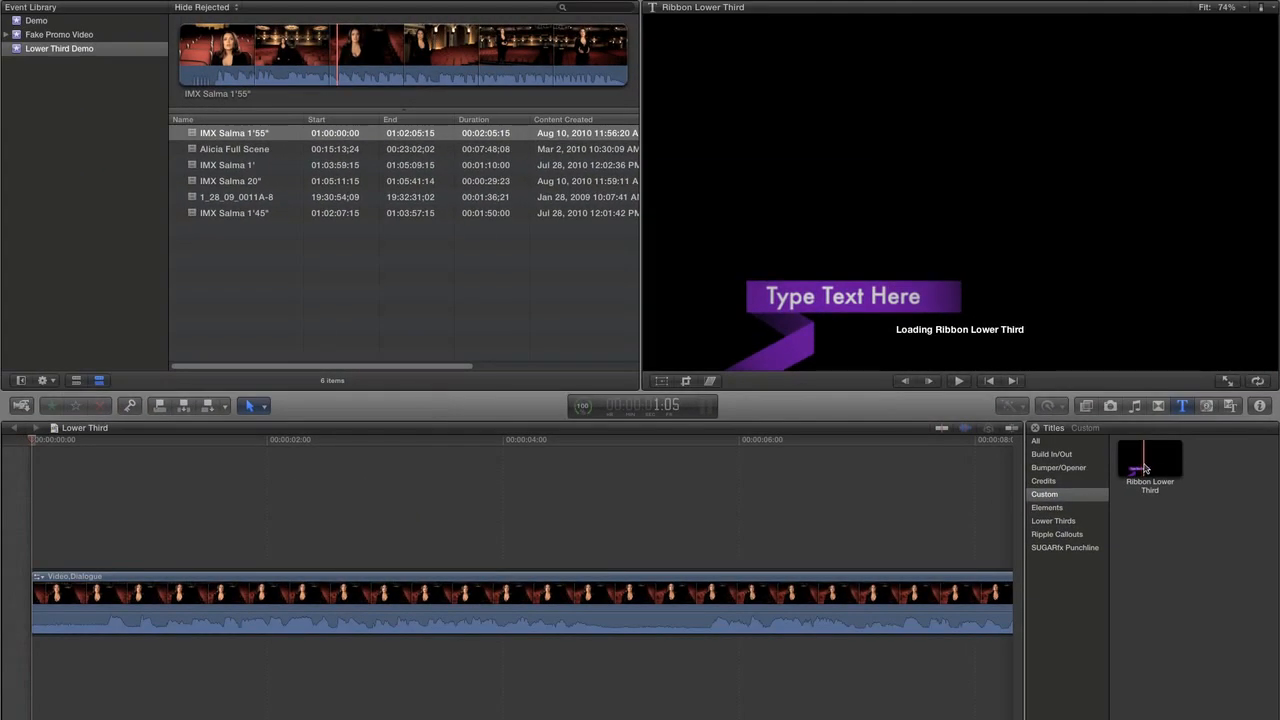
Connect the Ribbon Lower Third title above the video clip at the start of the timeline and play it
click(1144, 469)
key(q)
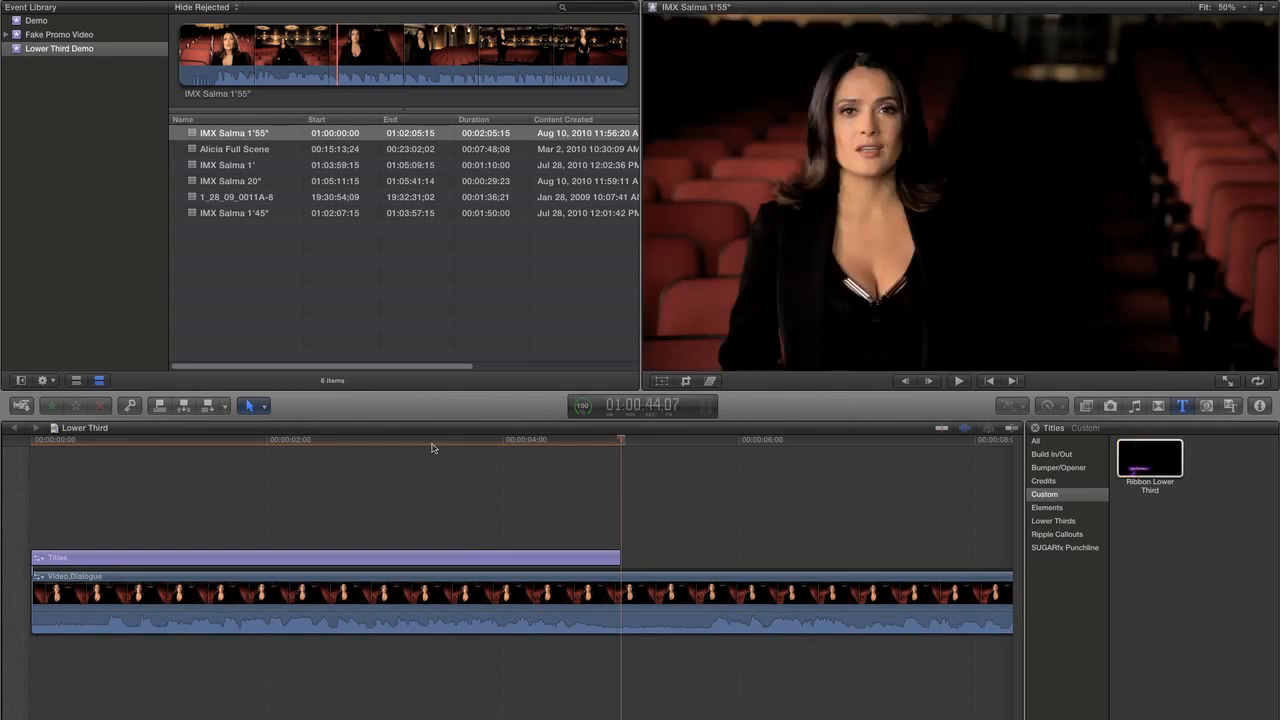
click(30, 441)
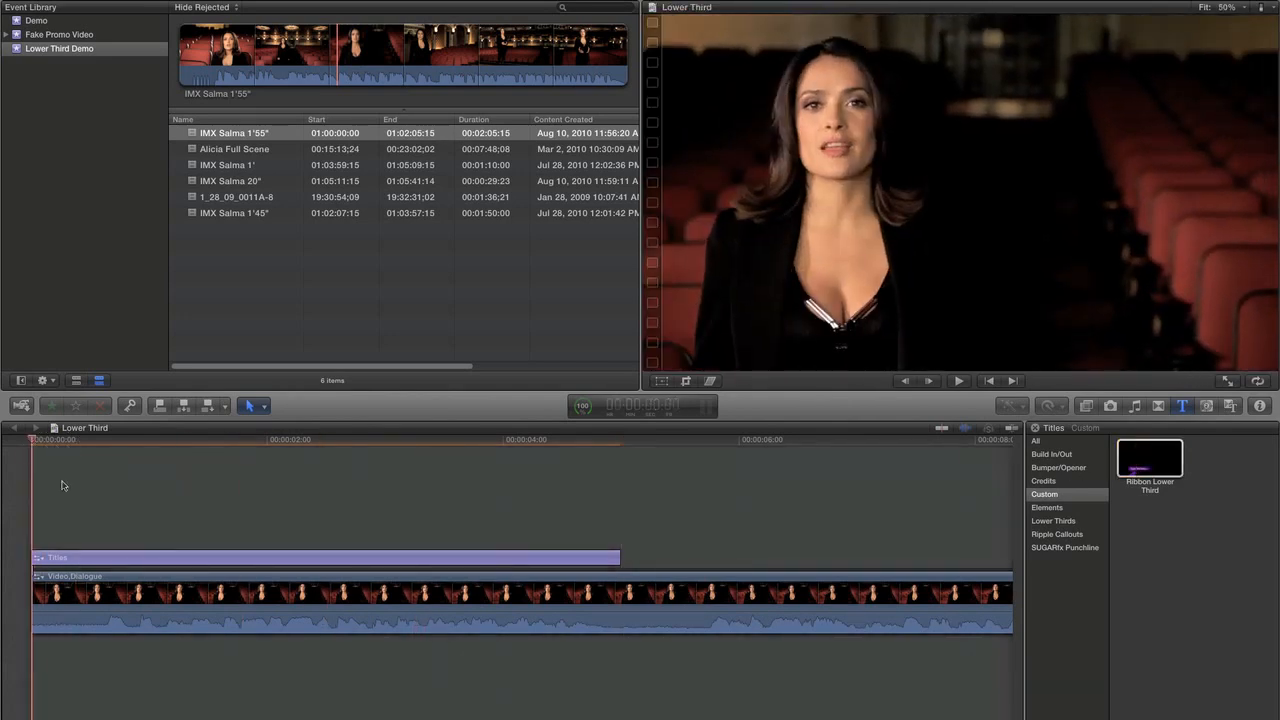
key(space)
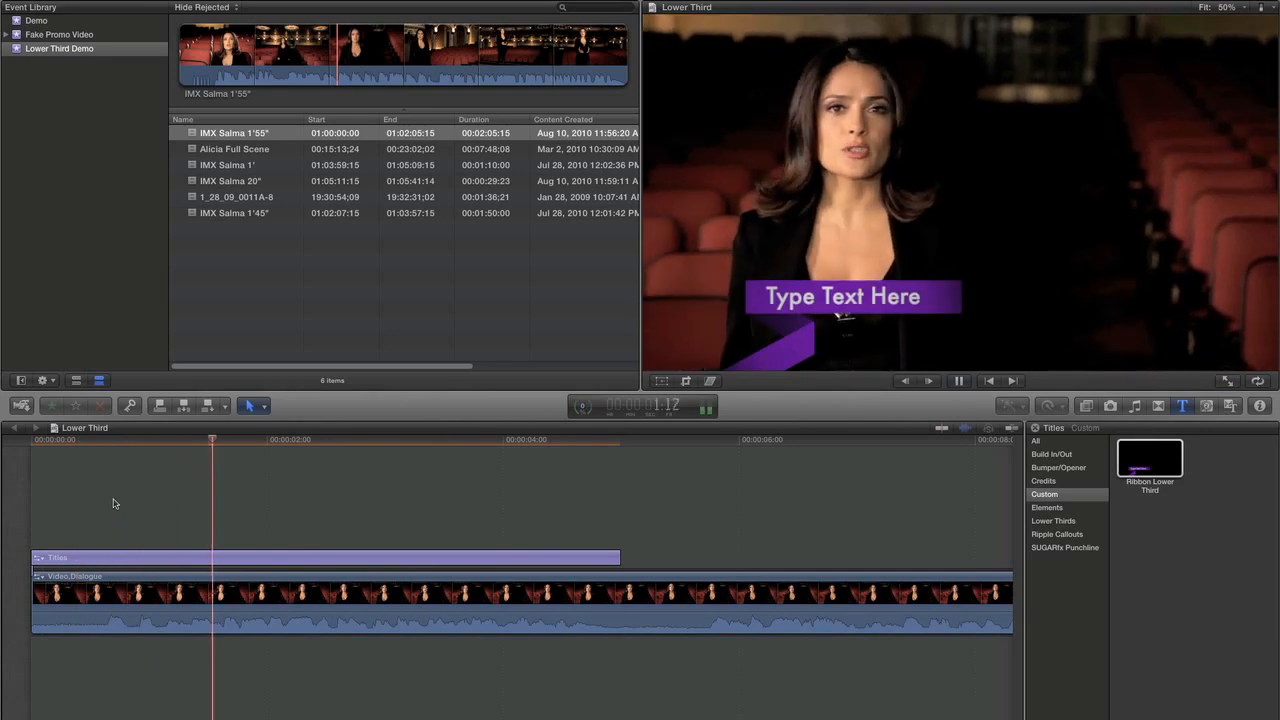
Inspect the ribbon title on the timeline and change its published Brush Color to a crimson pink
key(super+4)
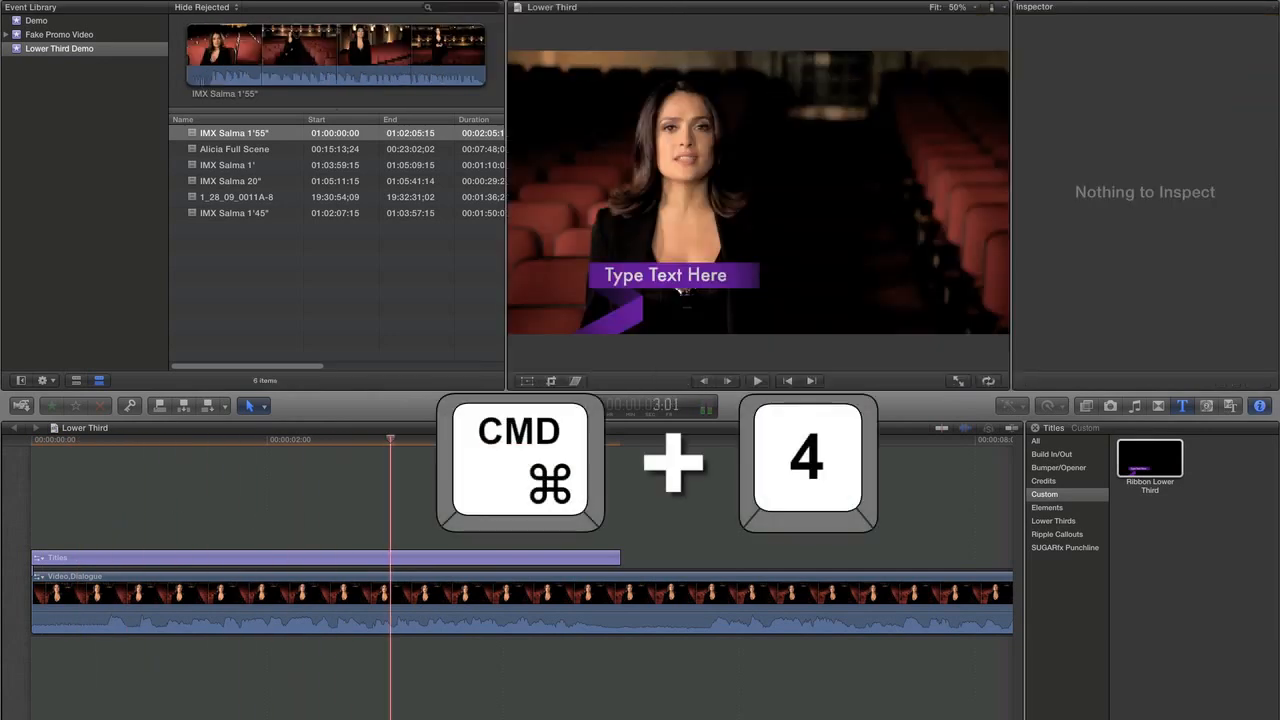
click(497, 557)
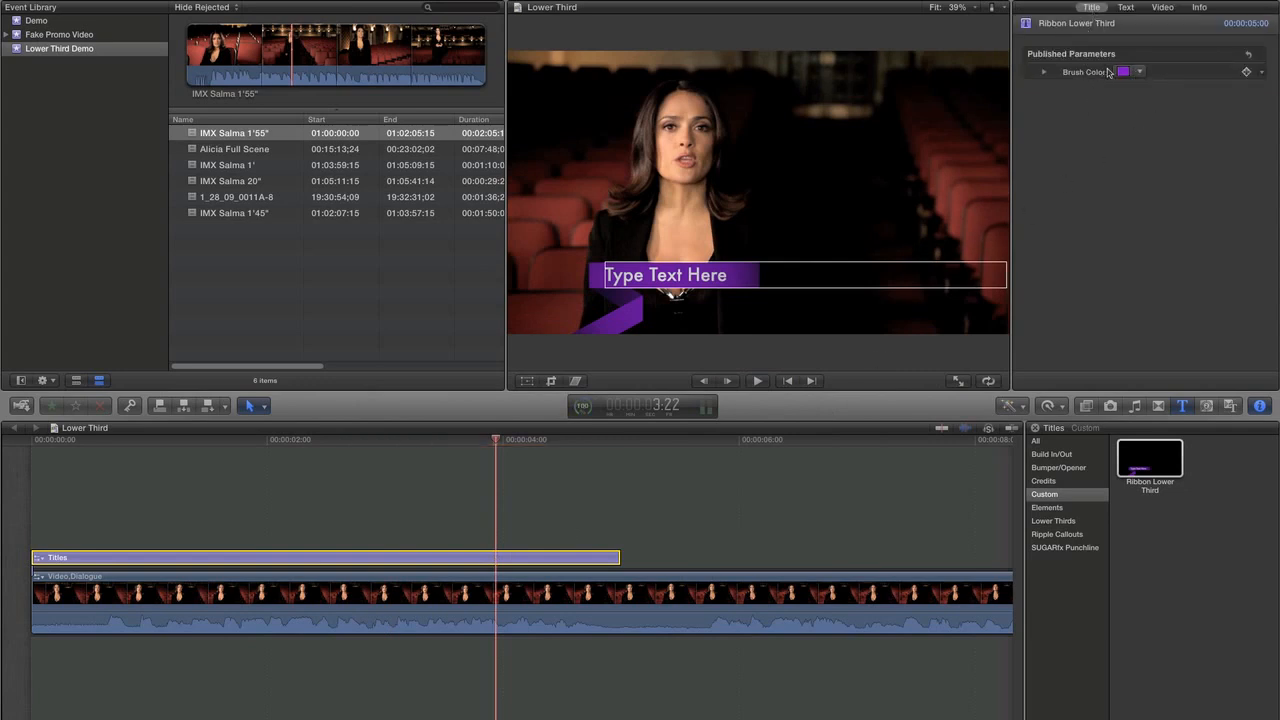
click(1140, 72)
mouse_move(1148, 90)
mouse_down()
mouse_move(1191, 155)
mouse_move(1200, 196)
mouse_move(1179, 204)
mouse_move(1209, 191)
mouse_move(1192, 202)
mouse_up()
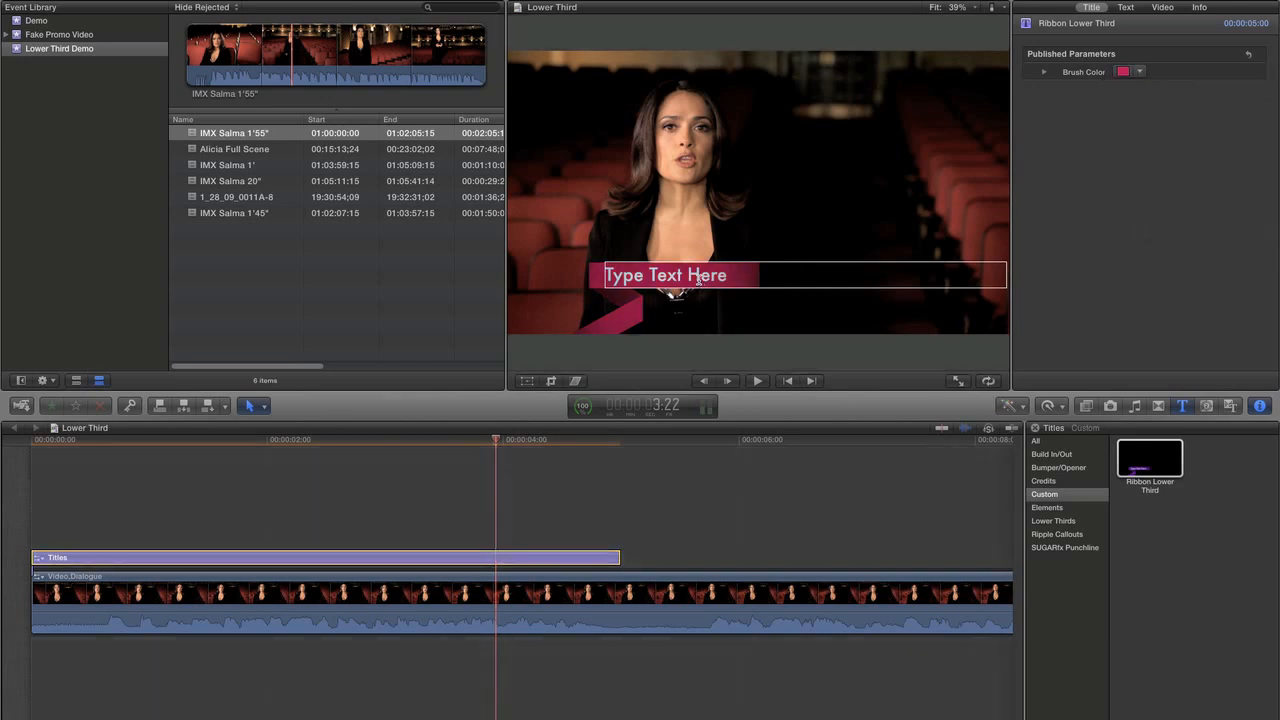
Replace the title's "Type Text Here" placeholder in the viewer with the speaker's first name
triple_click(700, 283)
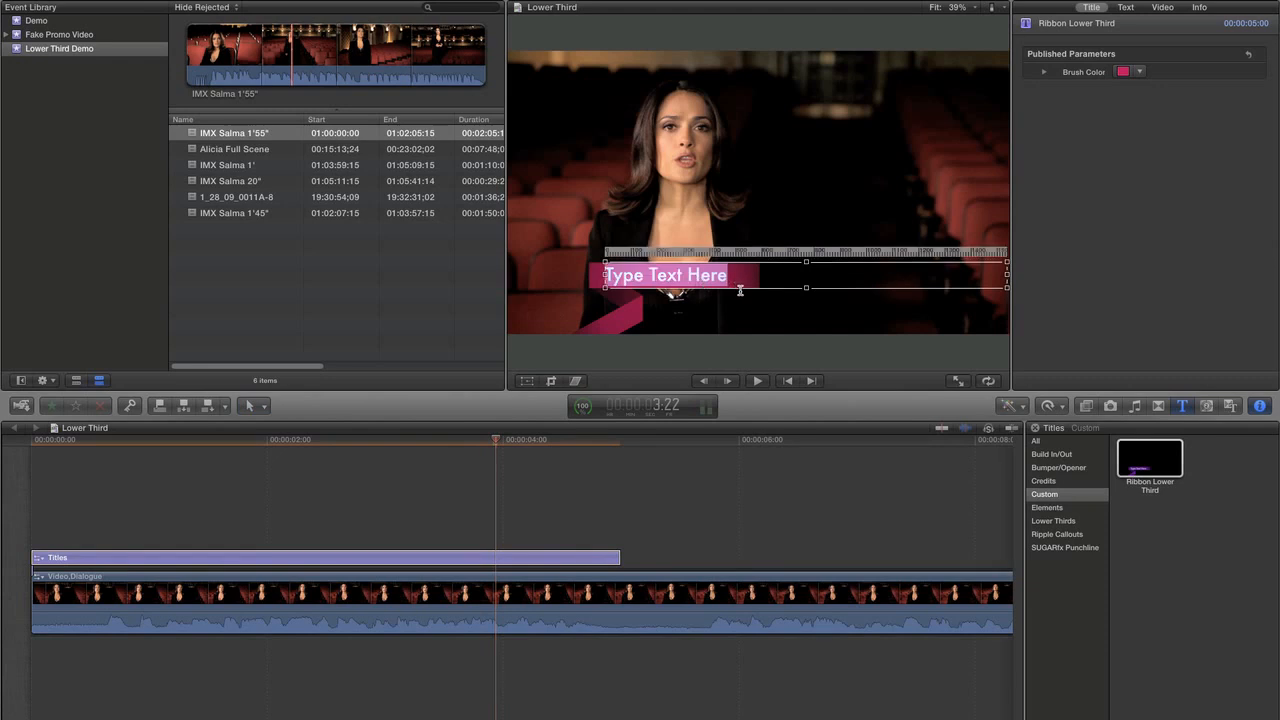
text(Selma H)
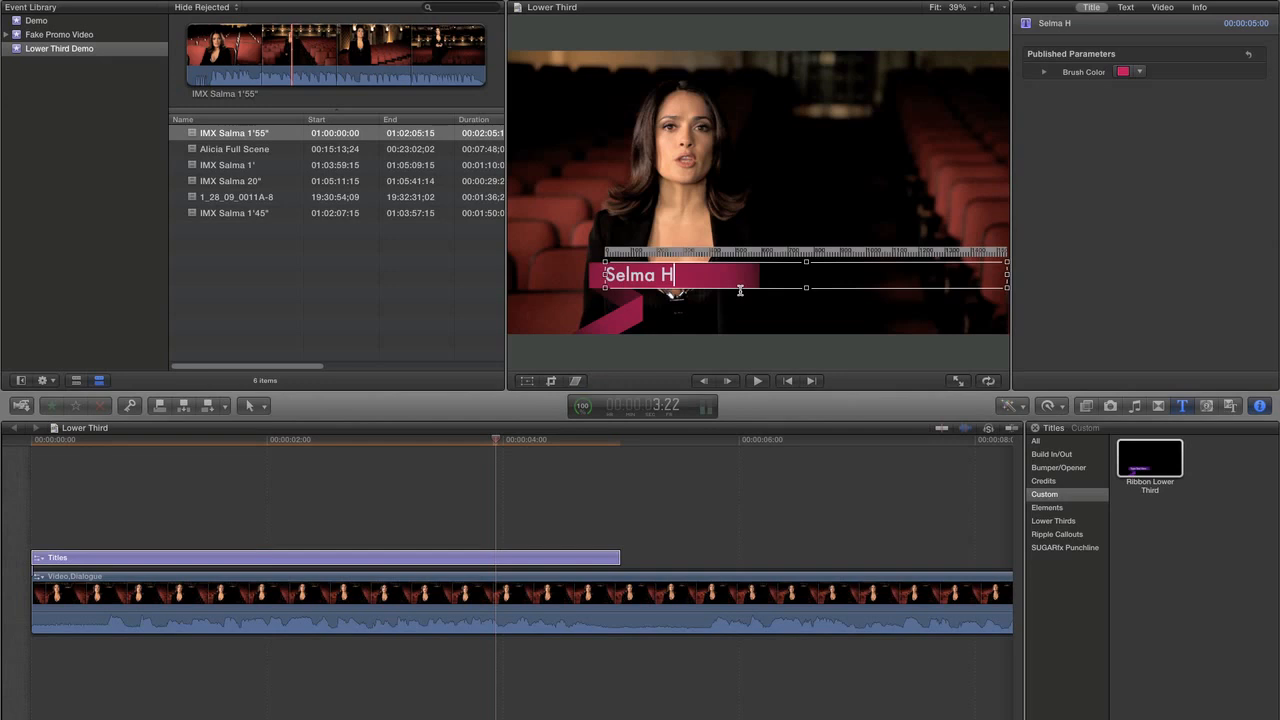
text(ya)
key(BackSpace)
key(BackSpace)
key(BackSpace)
key(Escape)
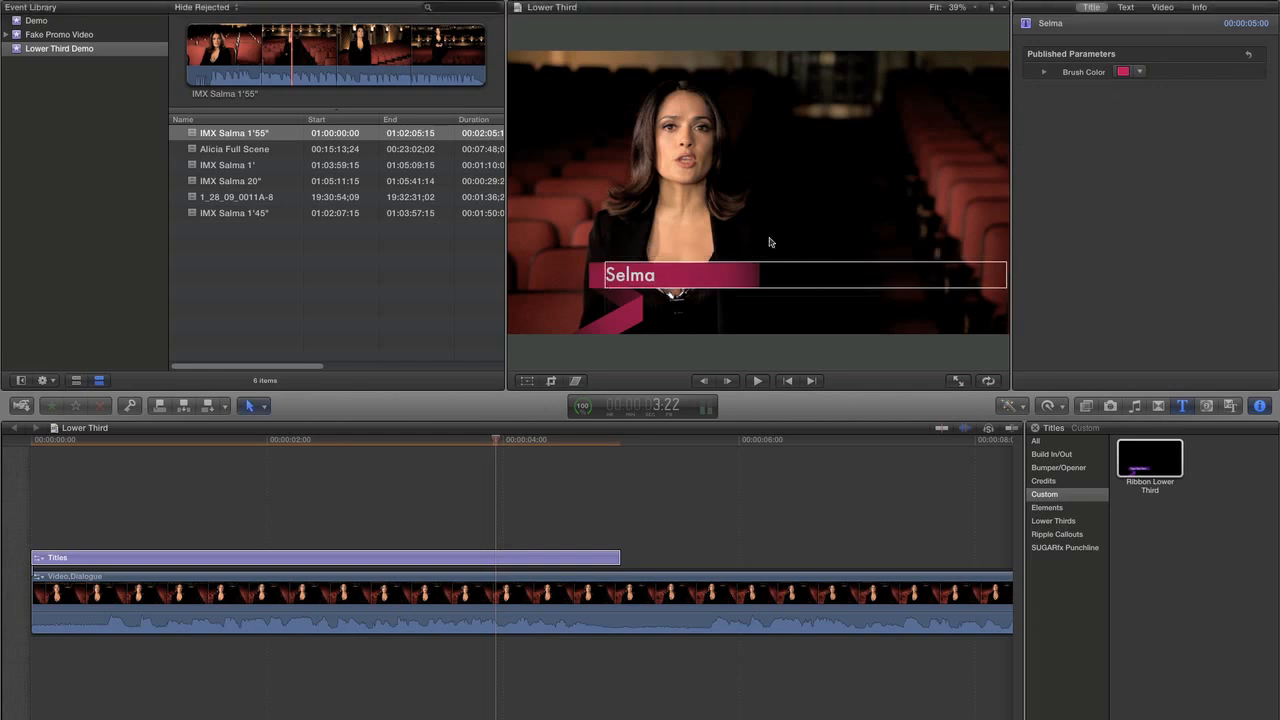
Review the title's text formatting options, such as font, size, alignment and tracking
click(1126, 8)
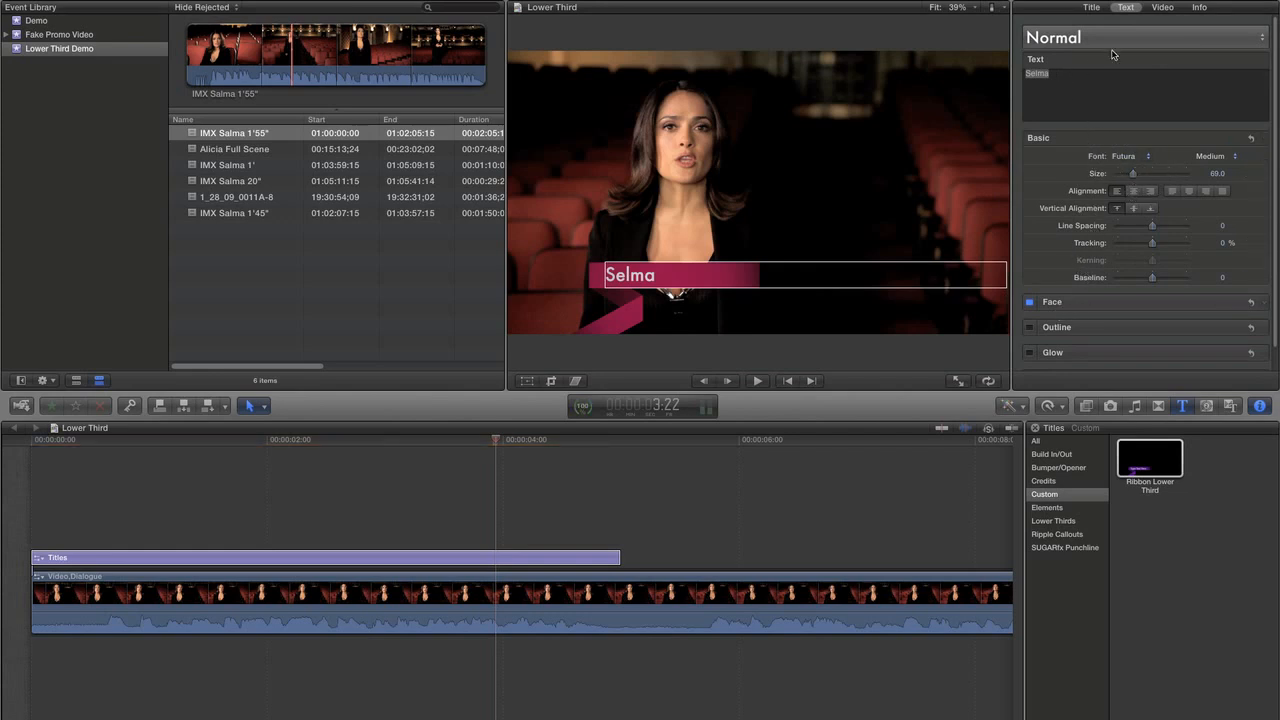
scroll(1178, 240, down, 1)
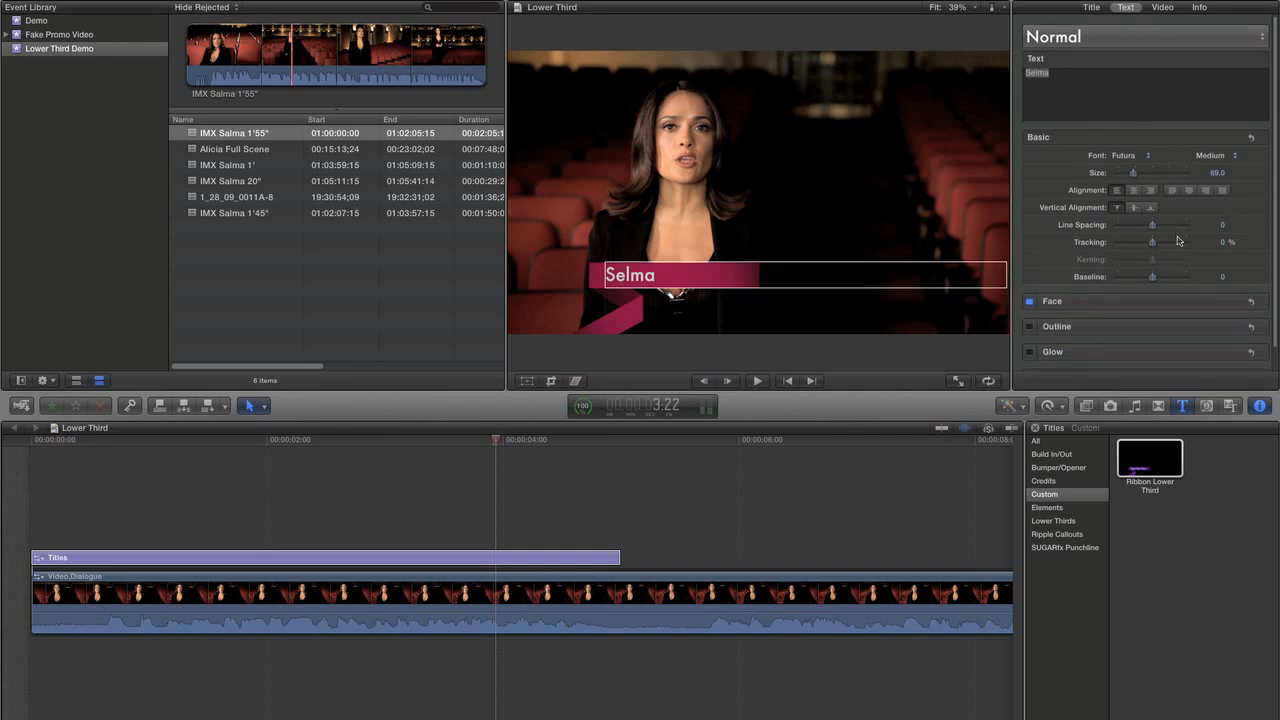
scroll(1178, 240, down, 2)
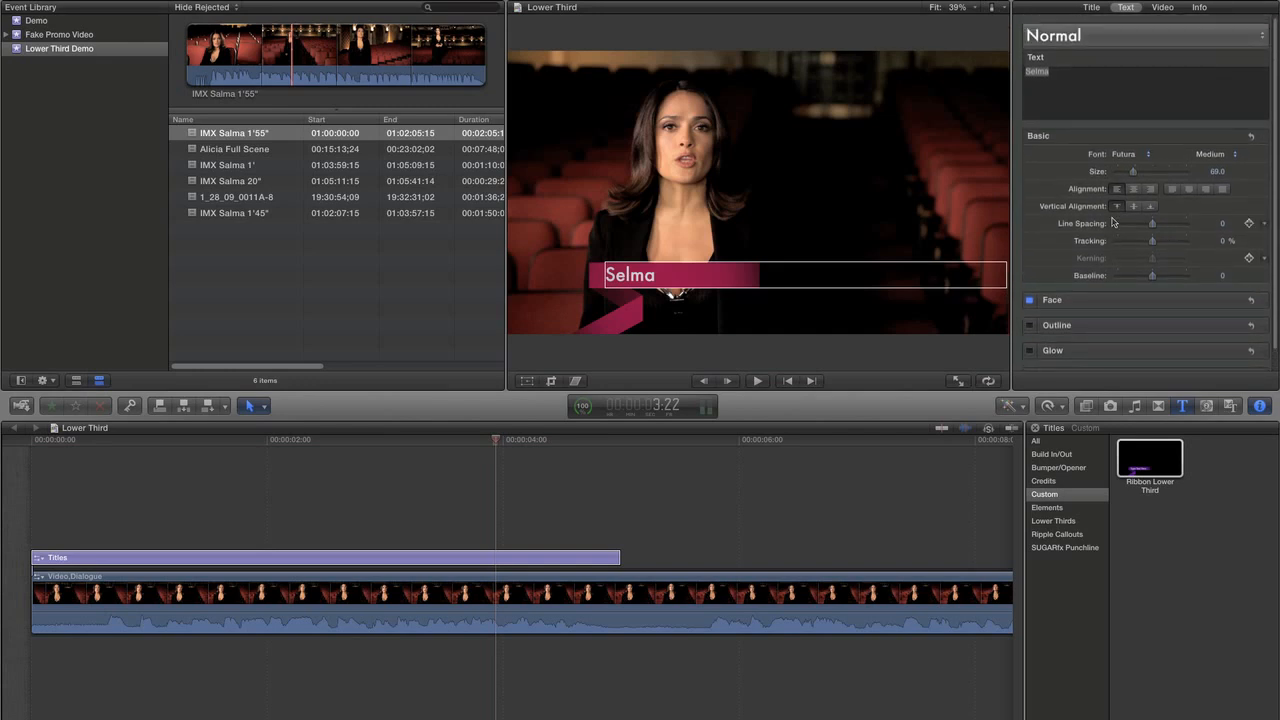
Deselect the title and play the timeline from the start to preview the customised ribbon
click(502, 542)
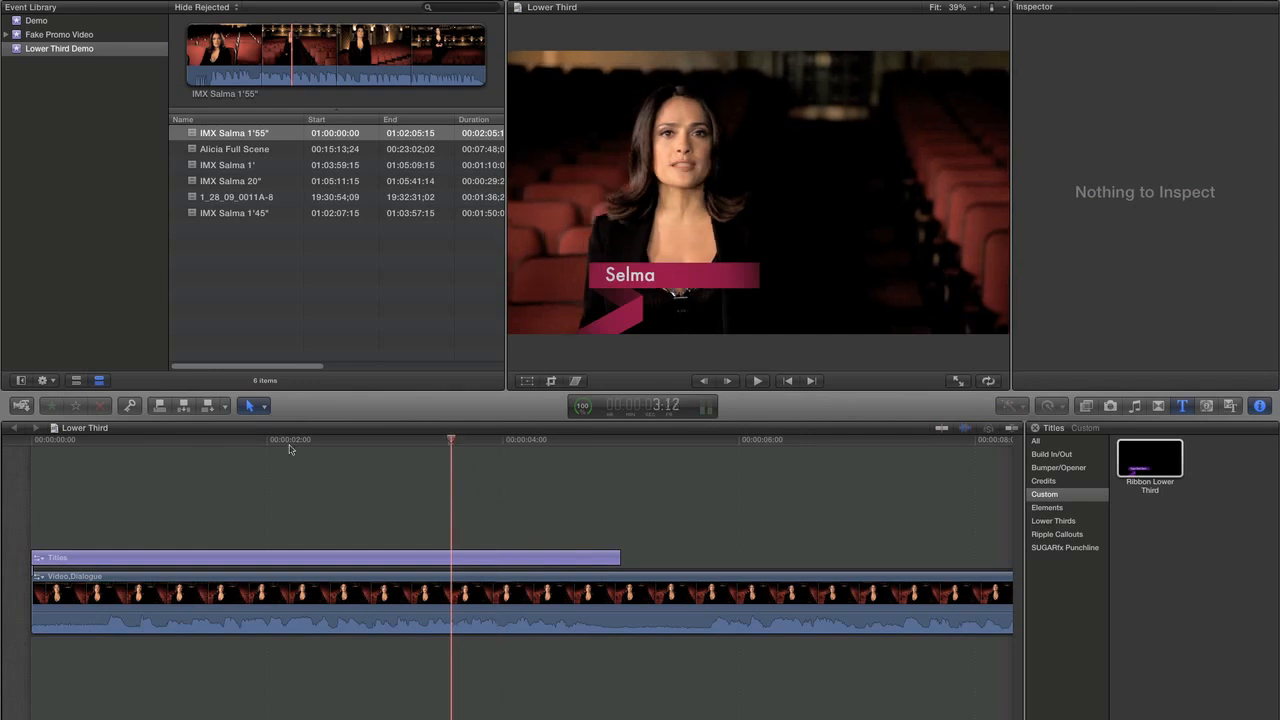
key(Home)
key(space)
key(space)
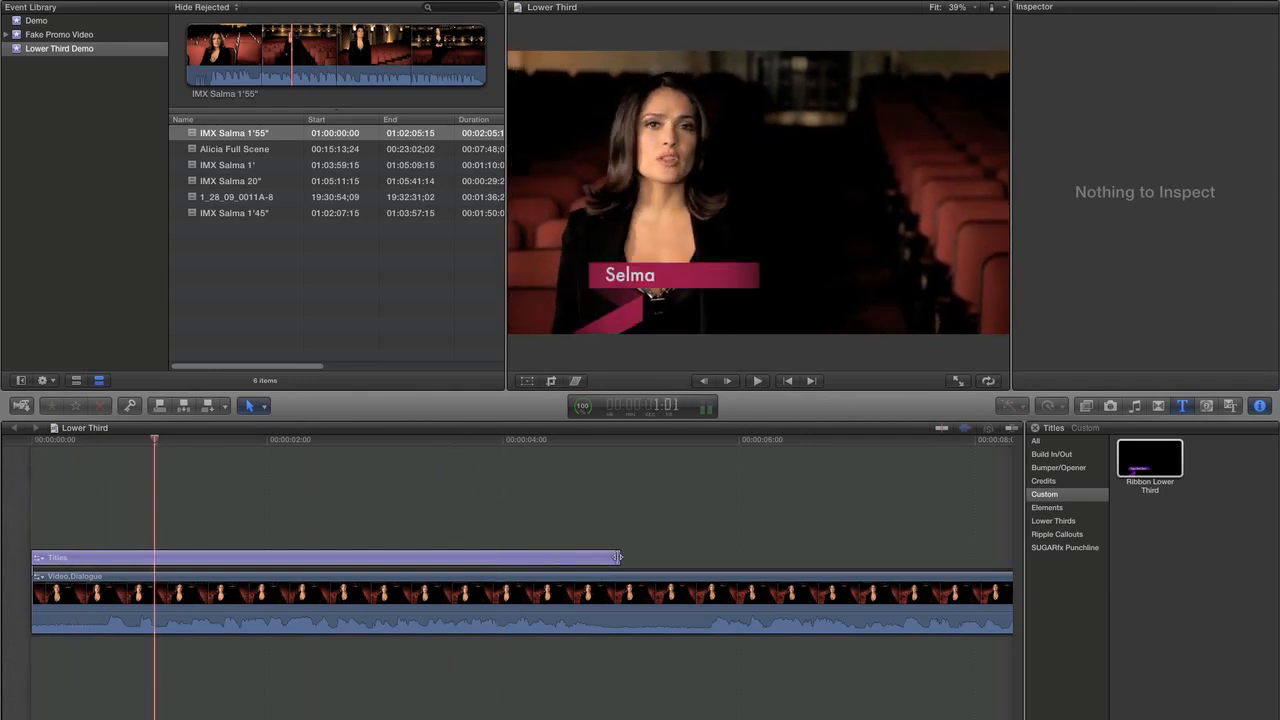
Extend the ribbon title to the end of the video clip and play both its opening and its ending
key(super+minus)
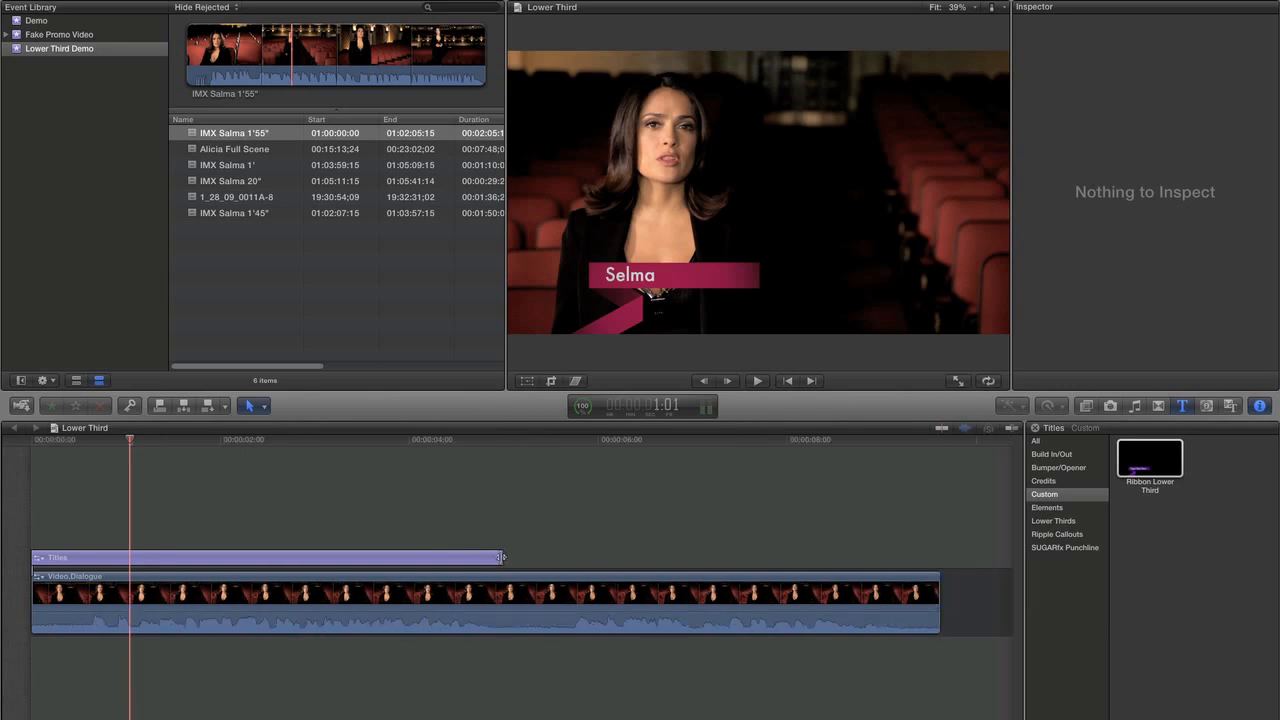
drag(500, 557, 937, 555)
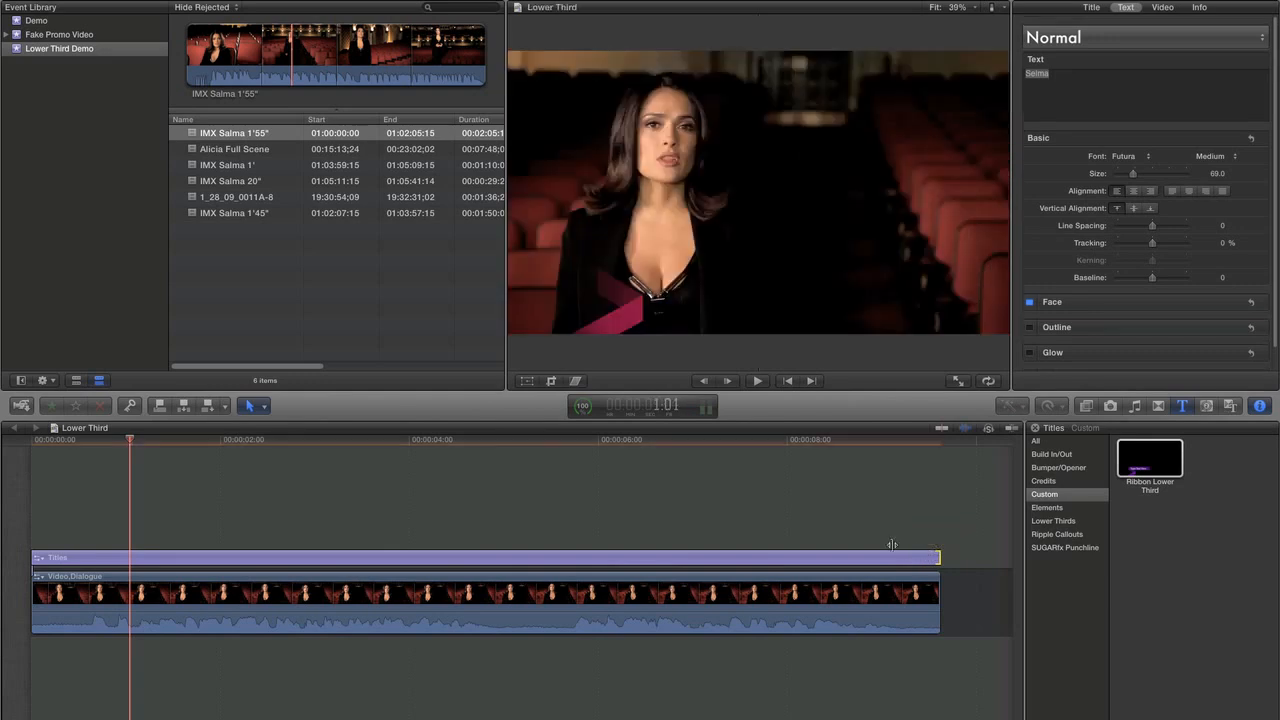
click(591, 441)
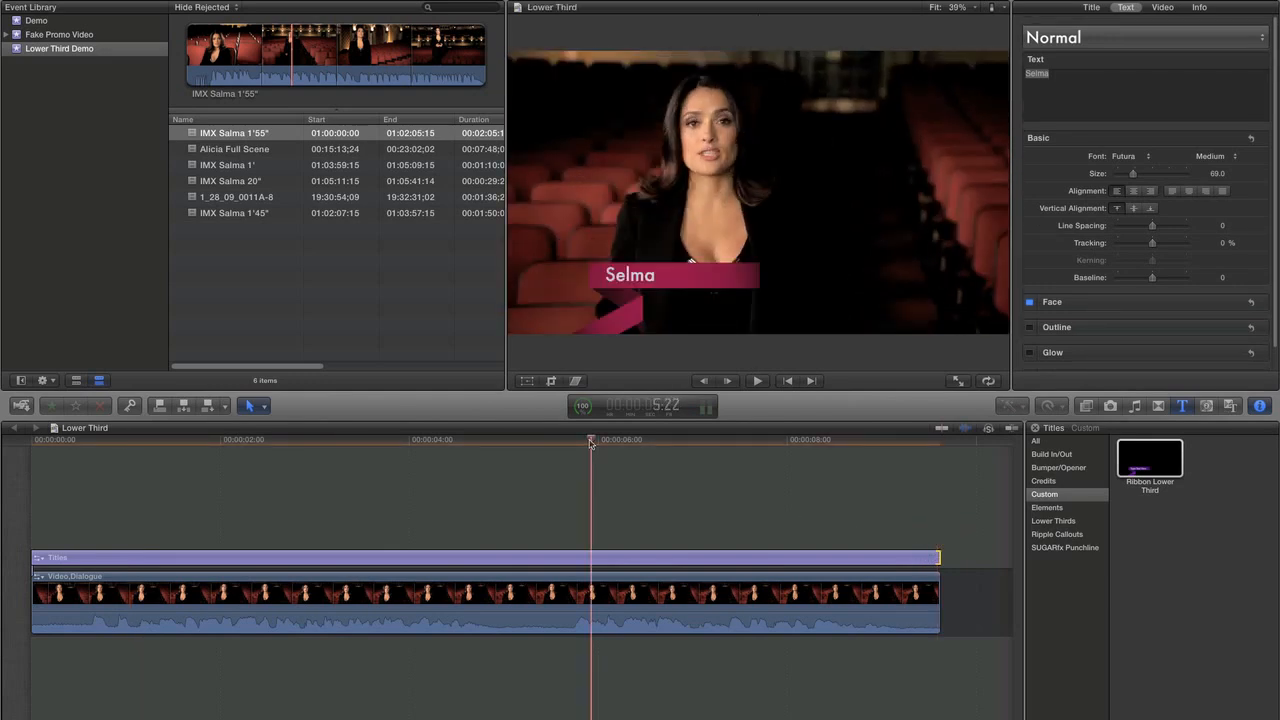
key(Home)
key(space)
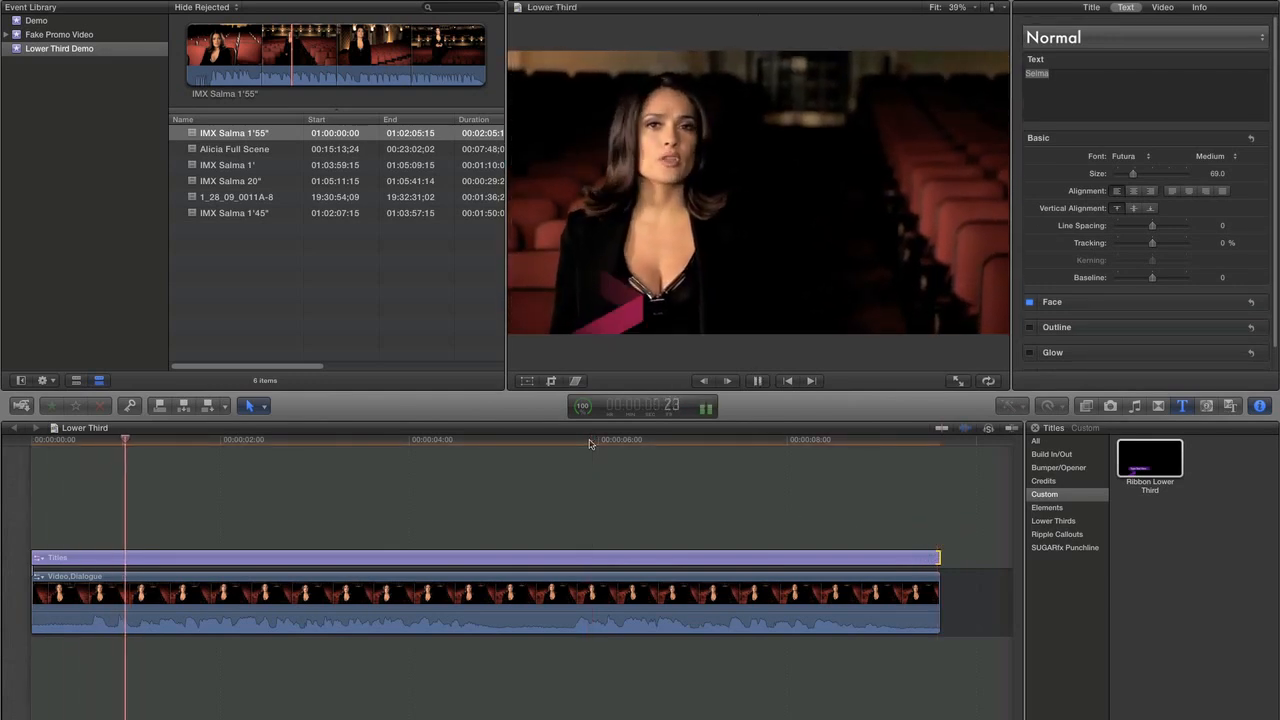
key(space)
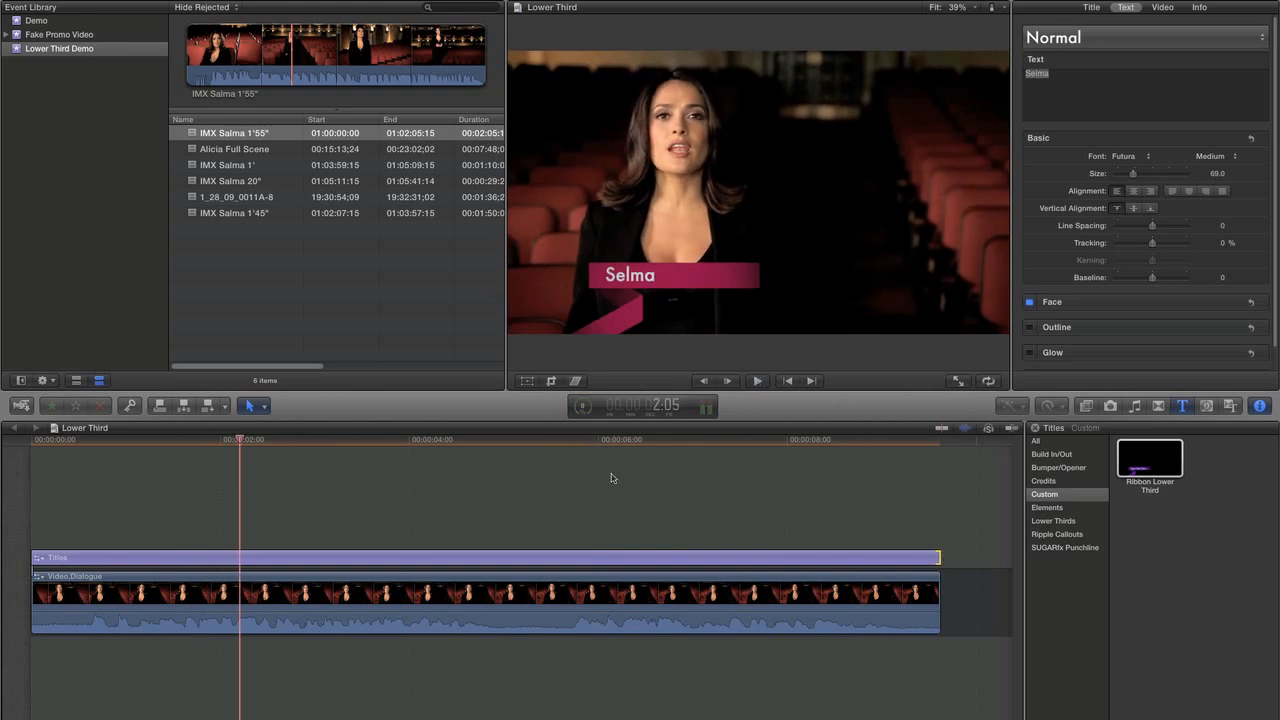
click(762, 445)
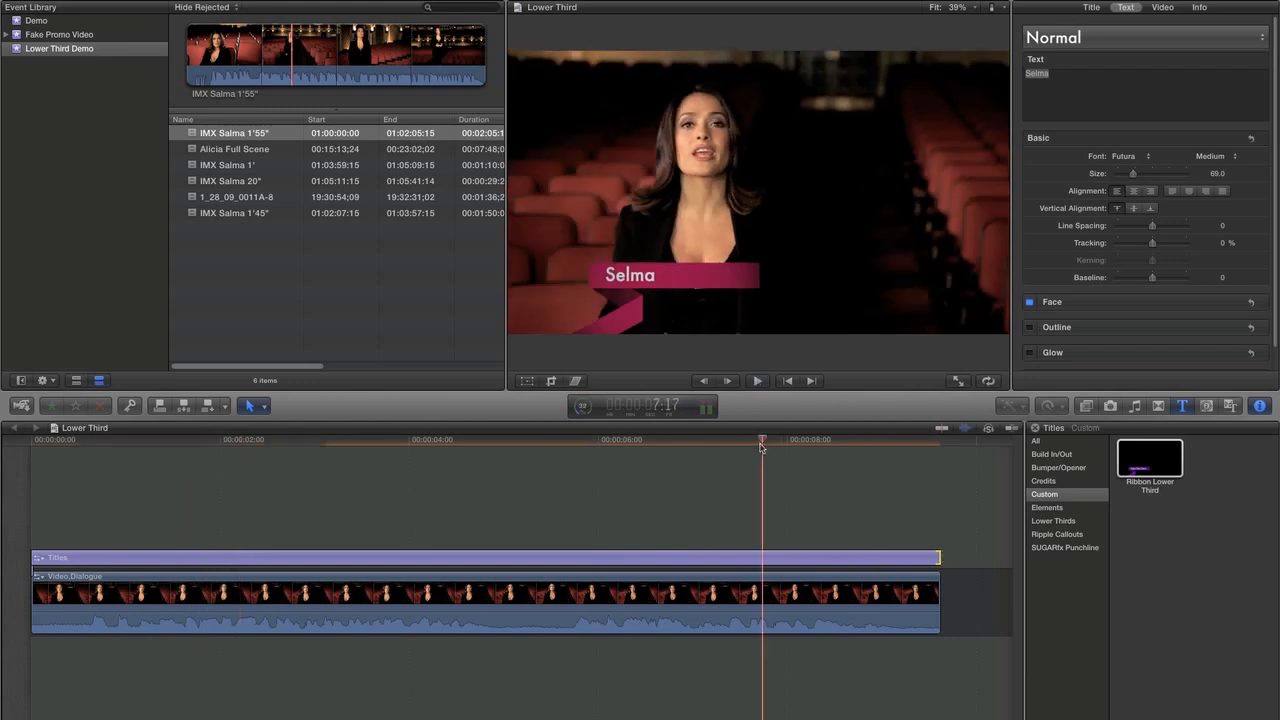
key(space)
key(space)
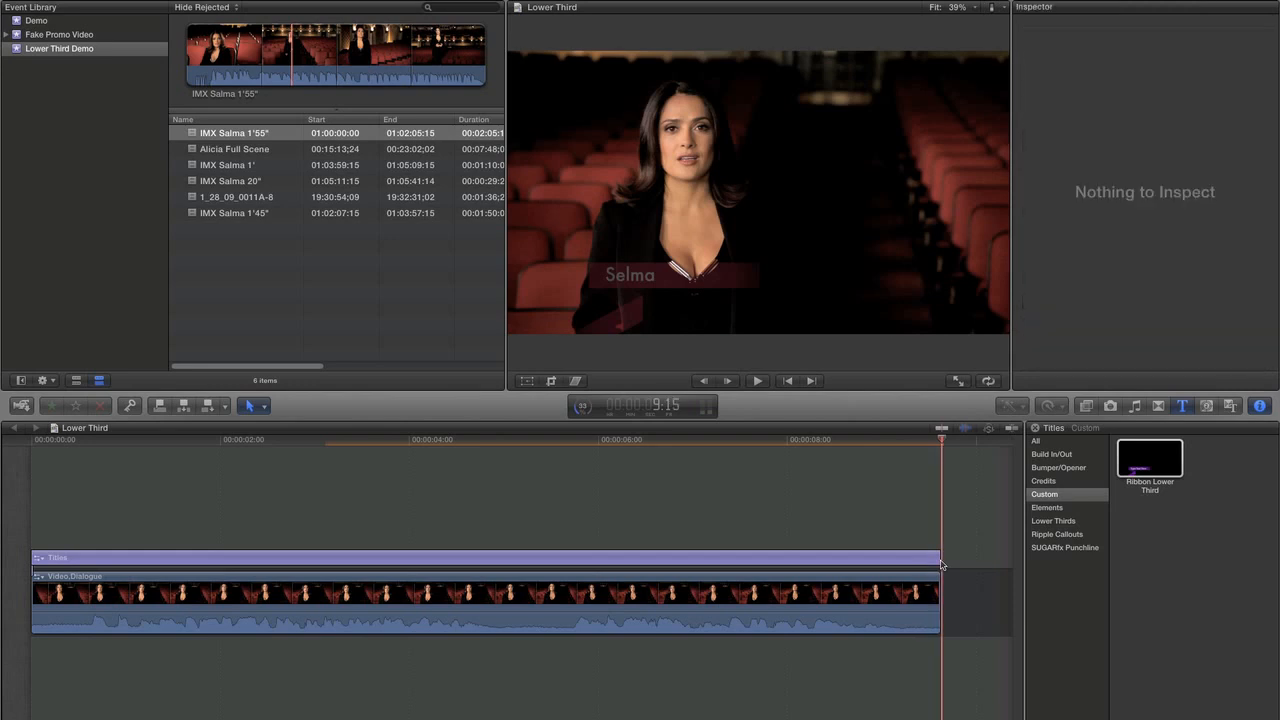
Shorten the ribbon title to just over one second and play it from the start of the timeline
drag(940, 564, 152, 566)
click(123, 442)
key(Home)
key(space)
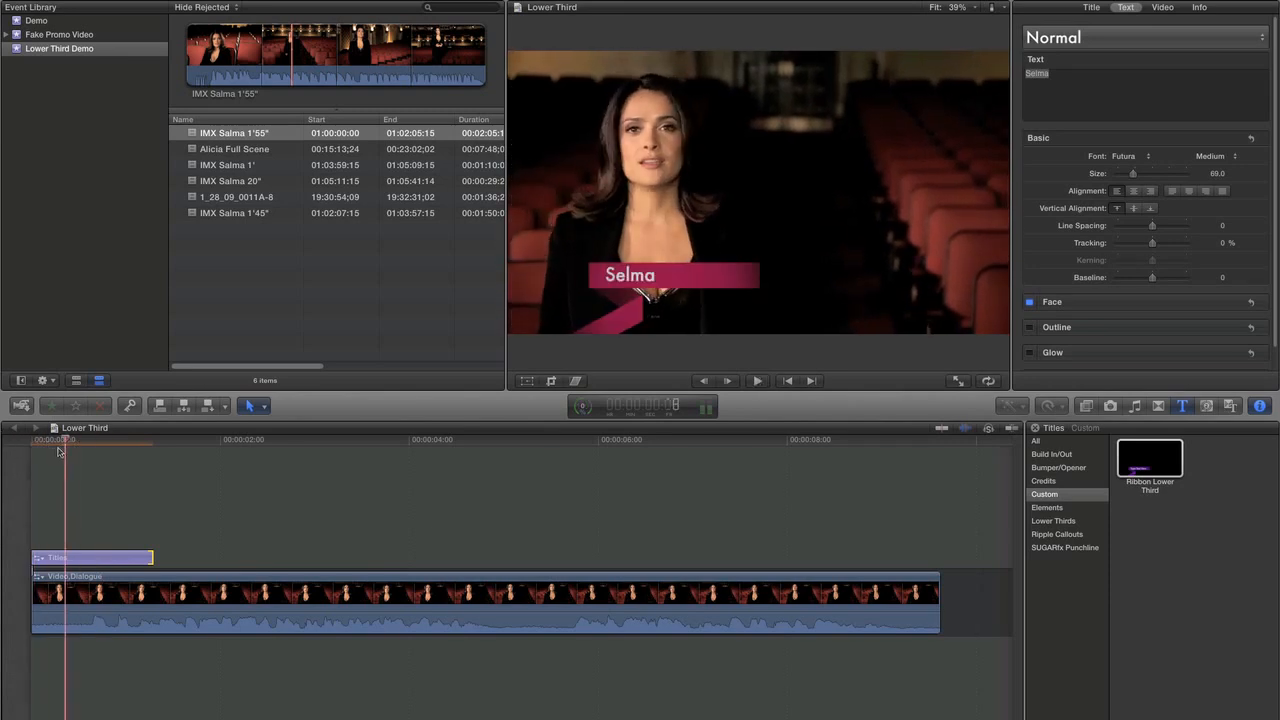
key(Home)
key(space)
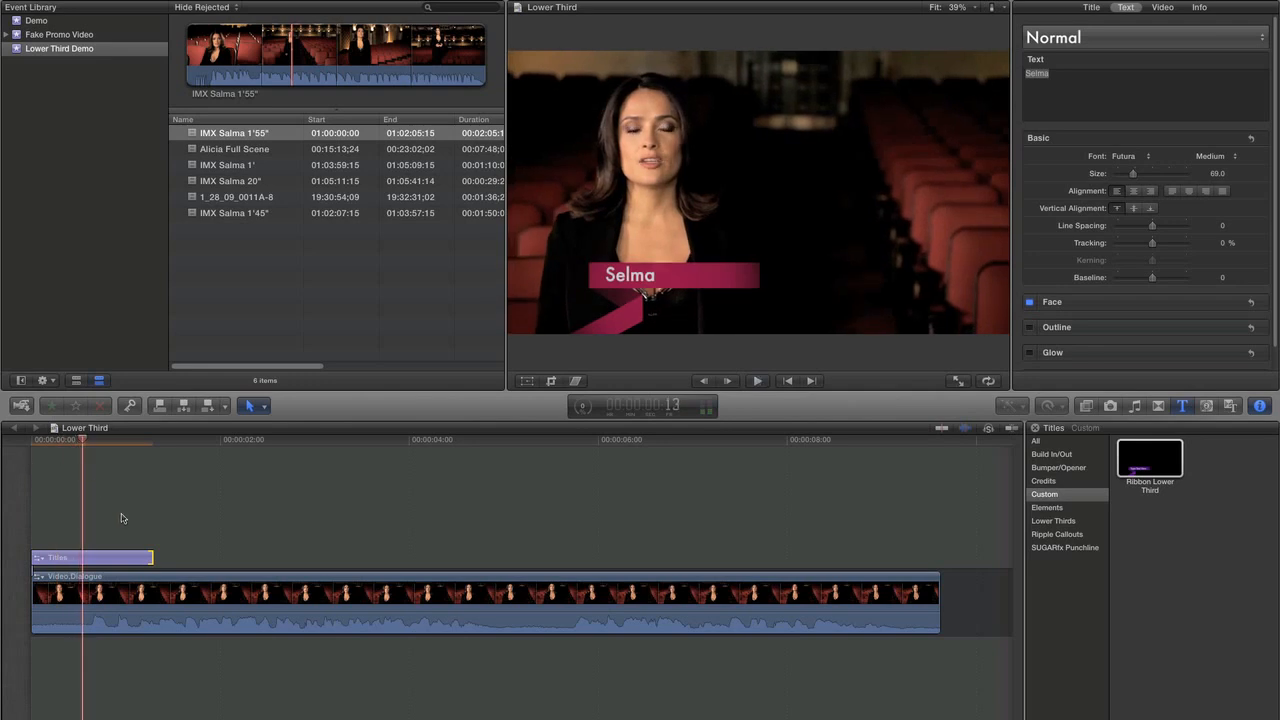
Extend the ribbon title to about two seconds and play it through from the start
drag(152, 557, 219, 557)
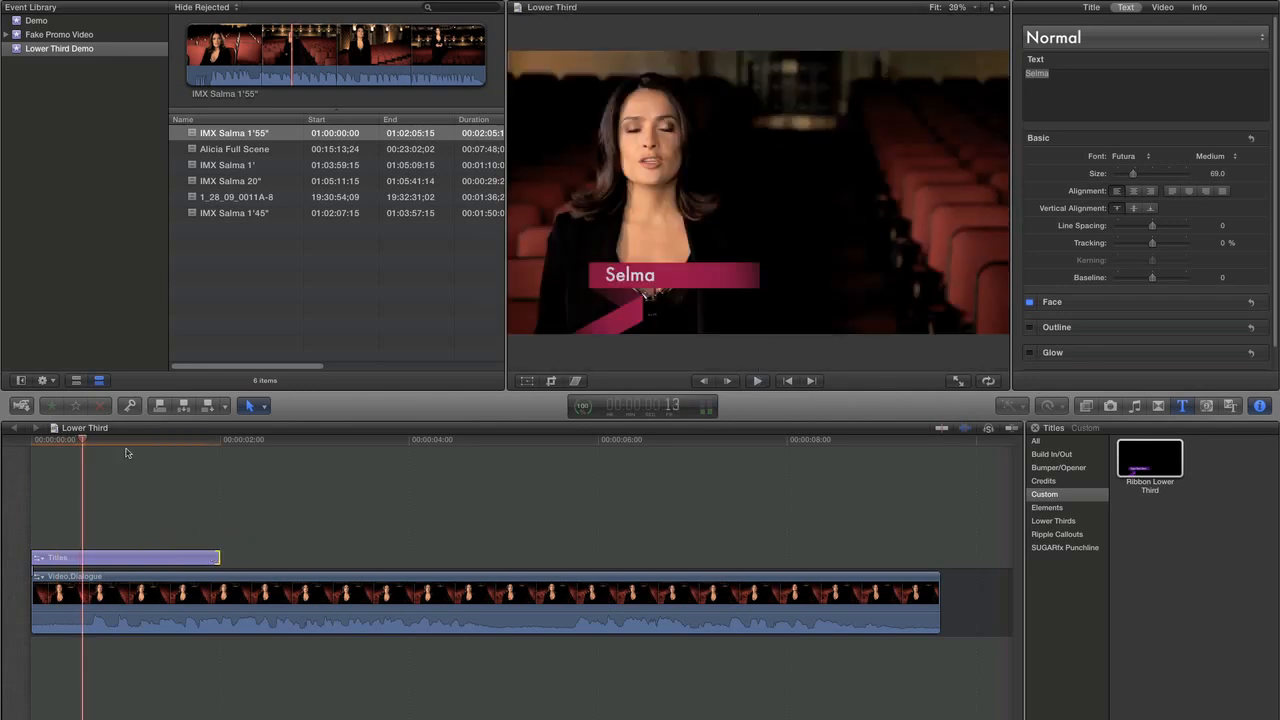
drag(107, 441, 16, 446)
key(space)
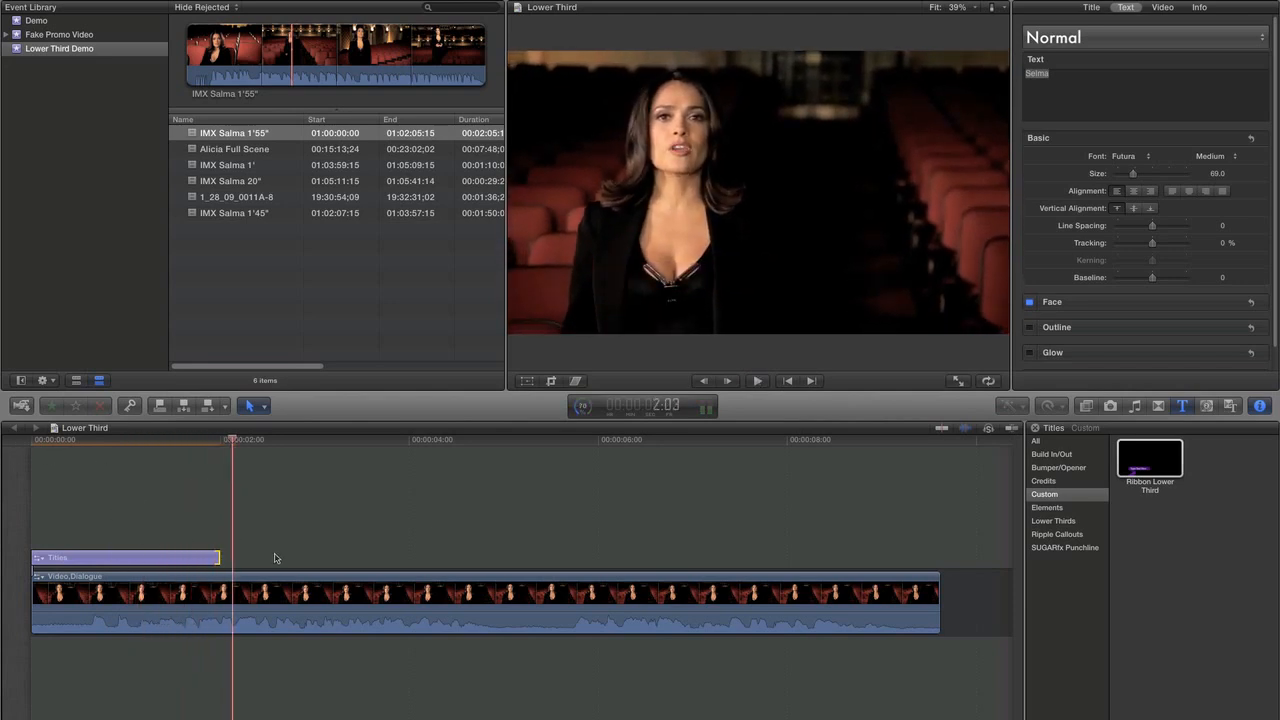
Switch to the Ribbon Lower Third project in Motion and add timeline markers at frames 32 and 125
key(super+Tab)
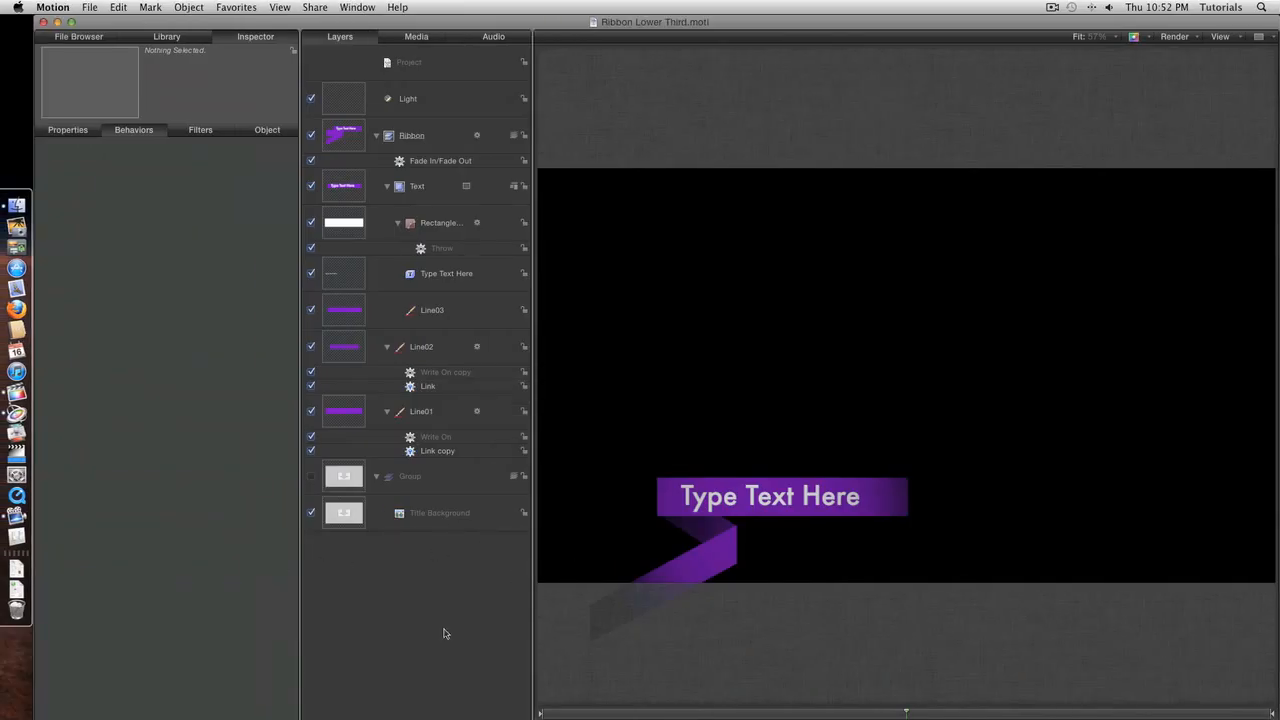
key(F6)
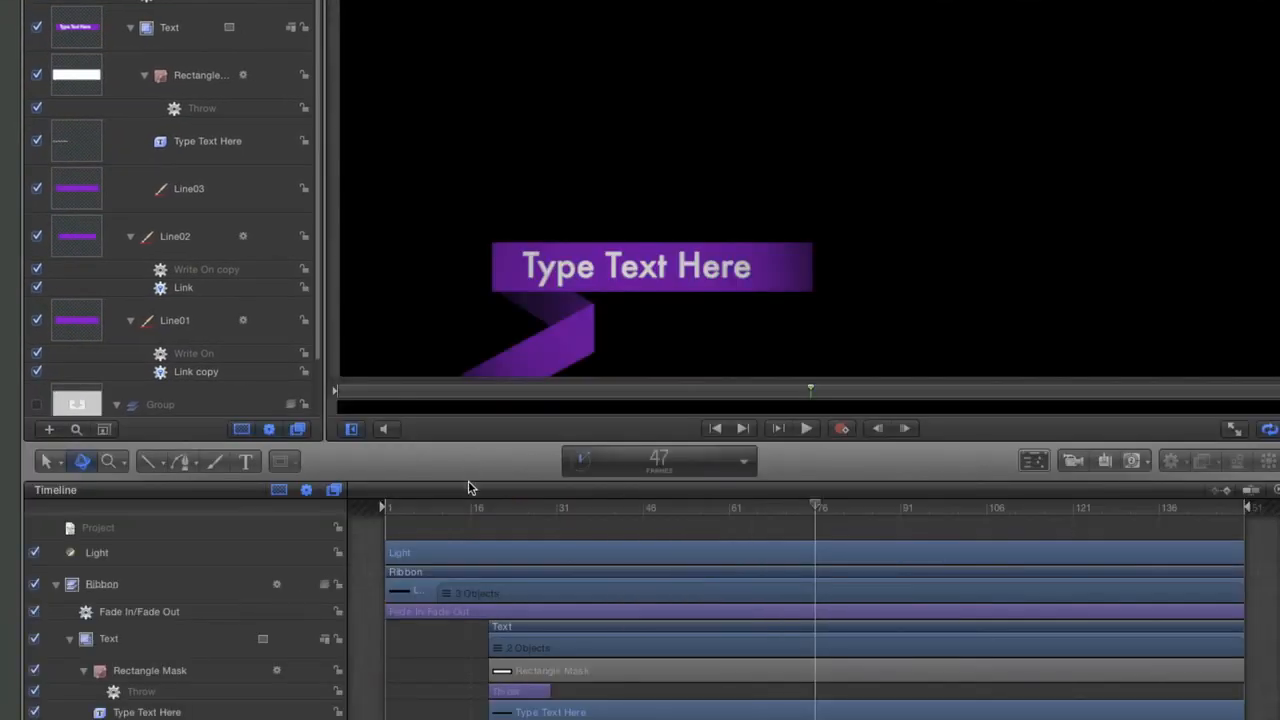
click(420, 510)
drag(420, 515, 560, 515)
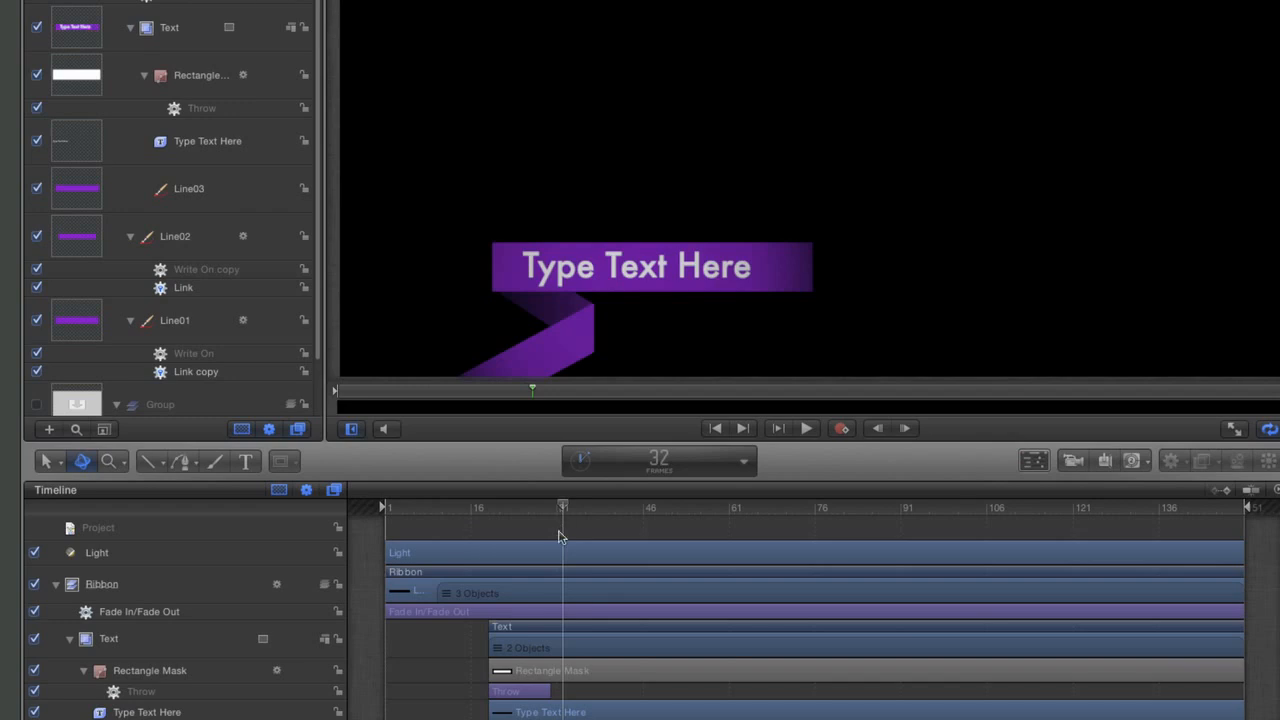
key(m)
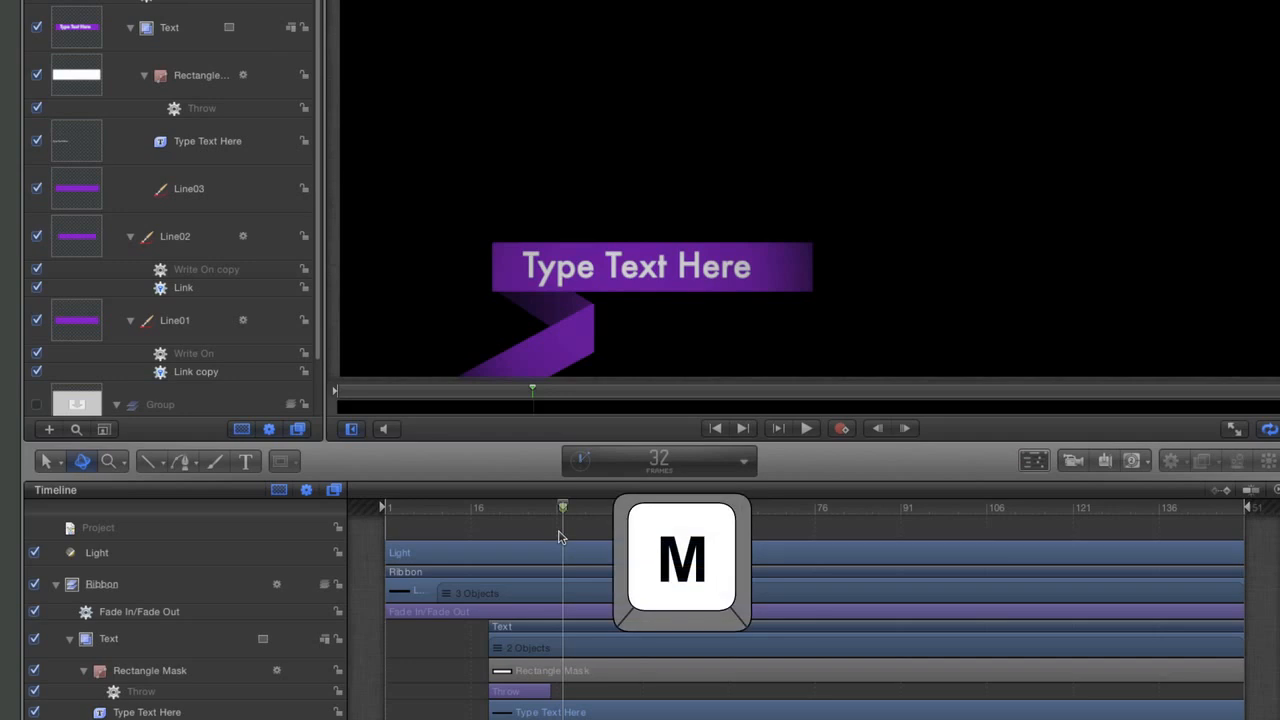
mouse_move(761, 506)
mouse_down()
mouse_move(1166, 503)
mouse_move(1114, 510)
mouse_up()
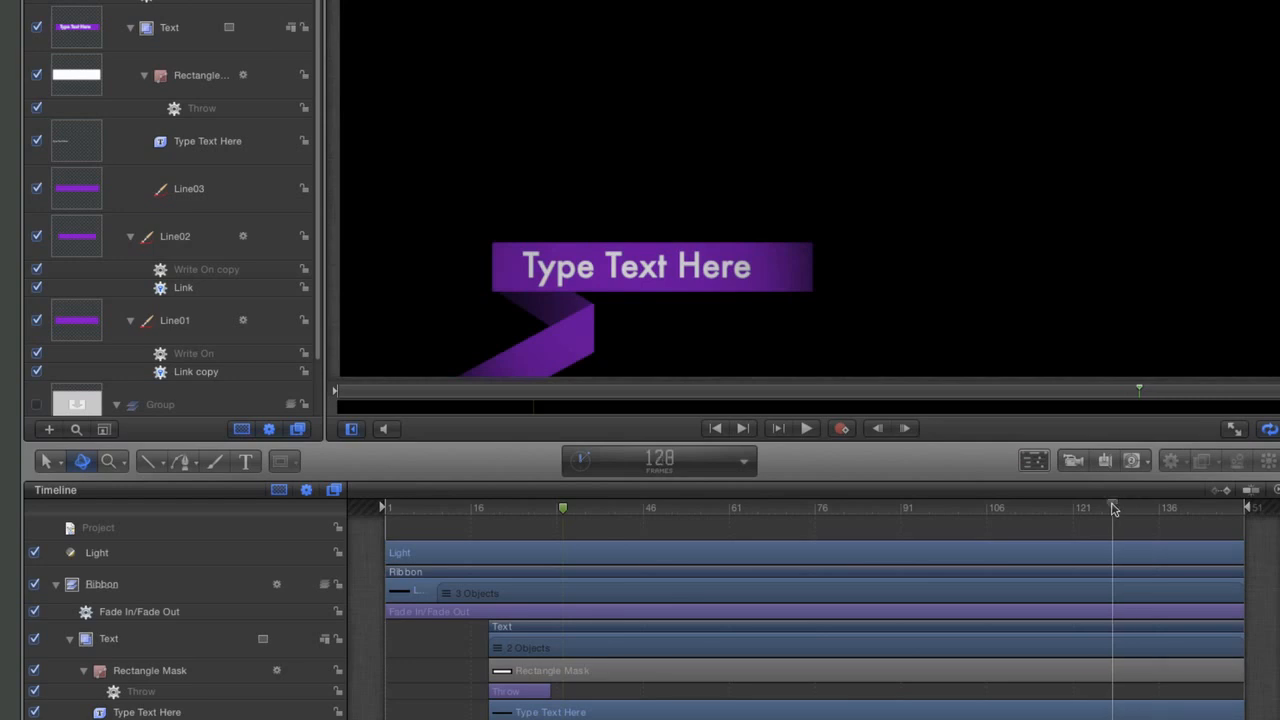
drag(1096, 510, 1096, 511)
key(m)
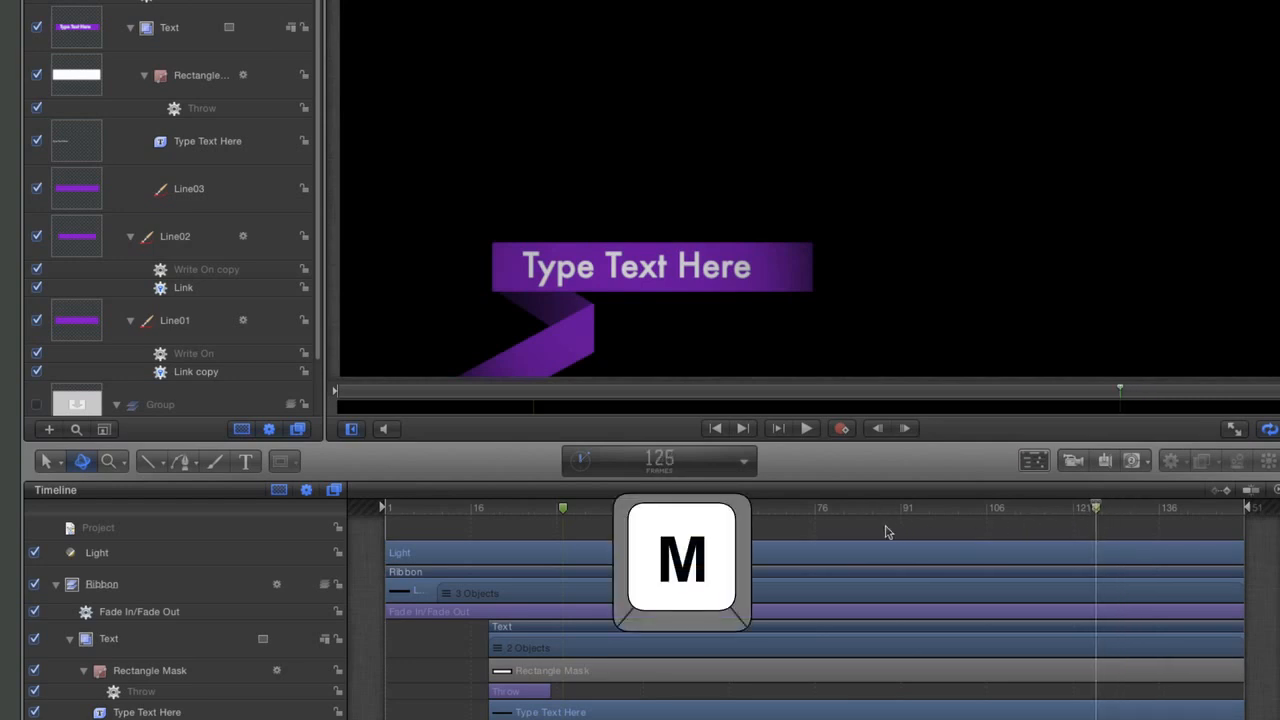
Set the frame 125 marker's type to Build Out - Mandatory and the frame 32 marker's type to Build In - Mandatory
right_click(1098, 514)
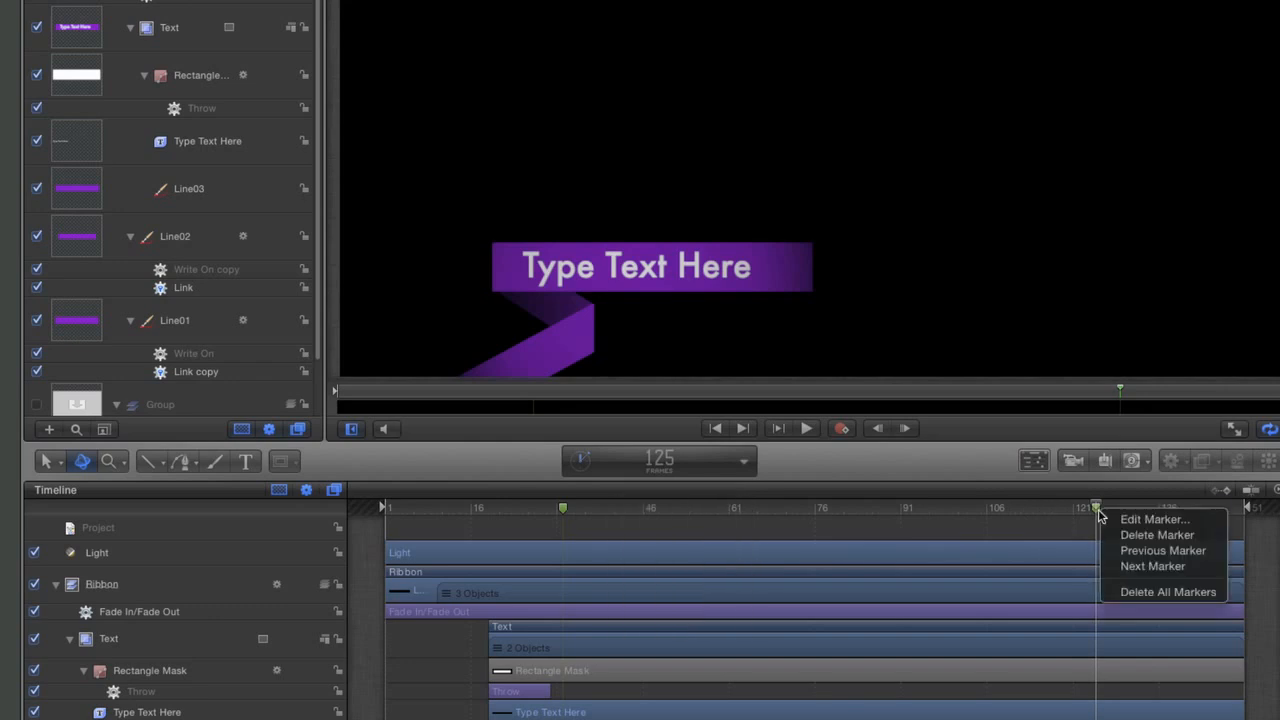
click(1189, 525)
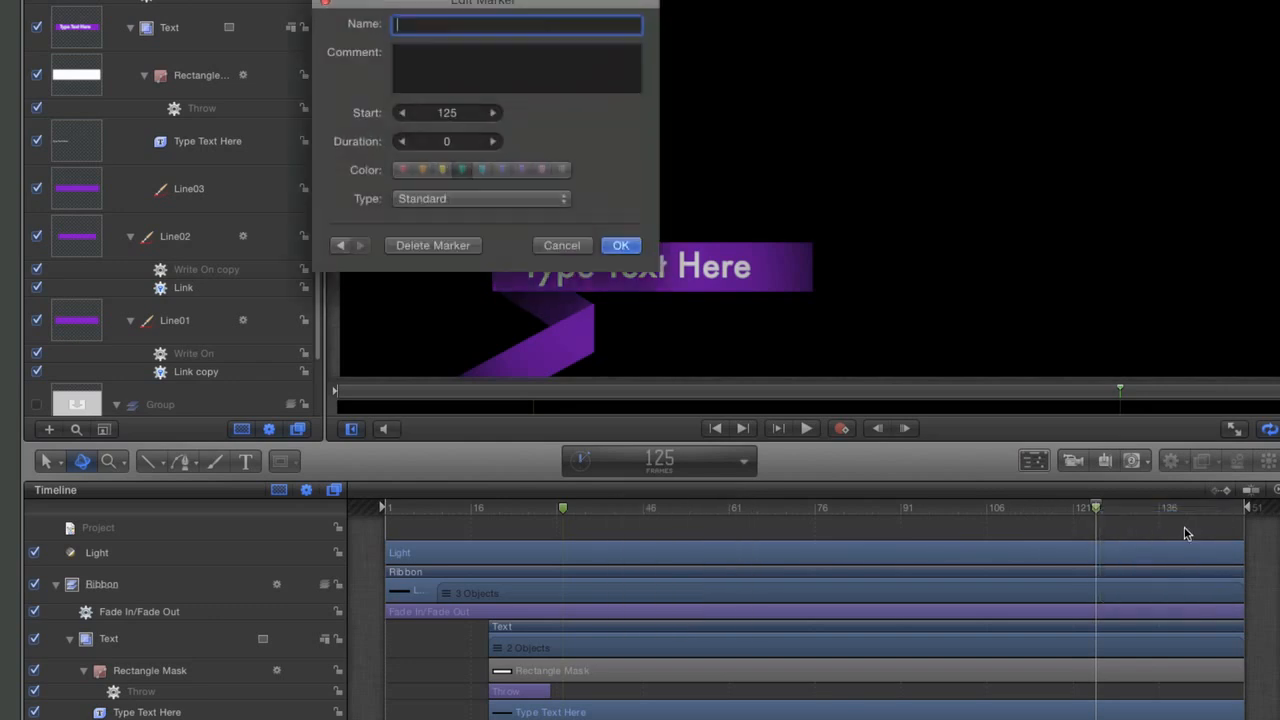
click(484, 203)
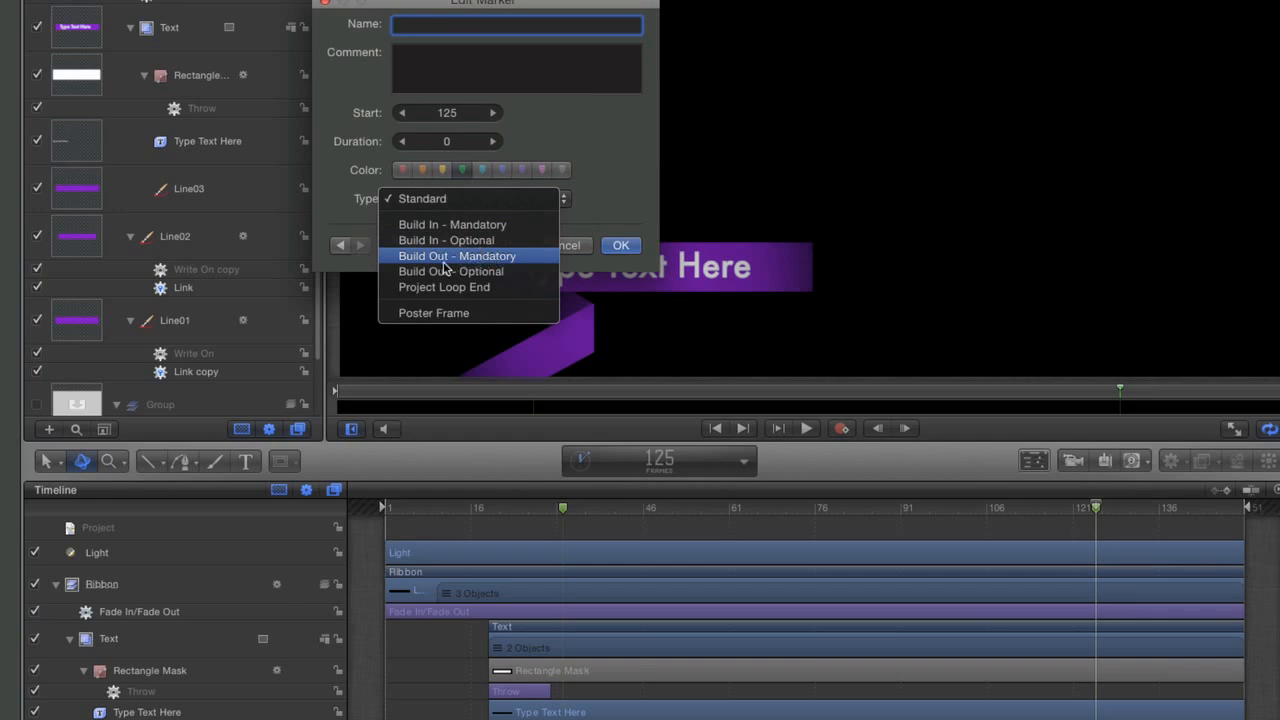
click(527, 262)
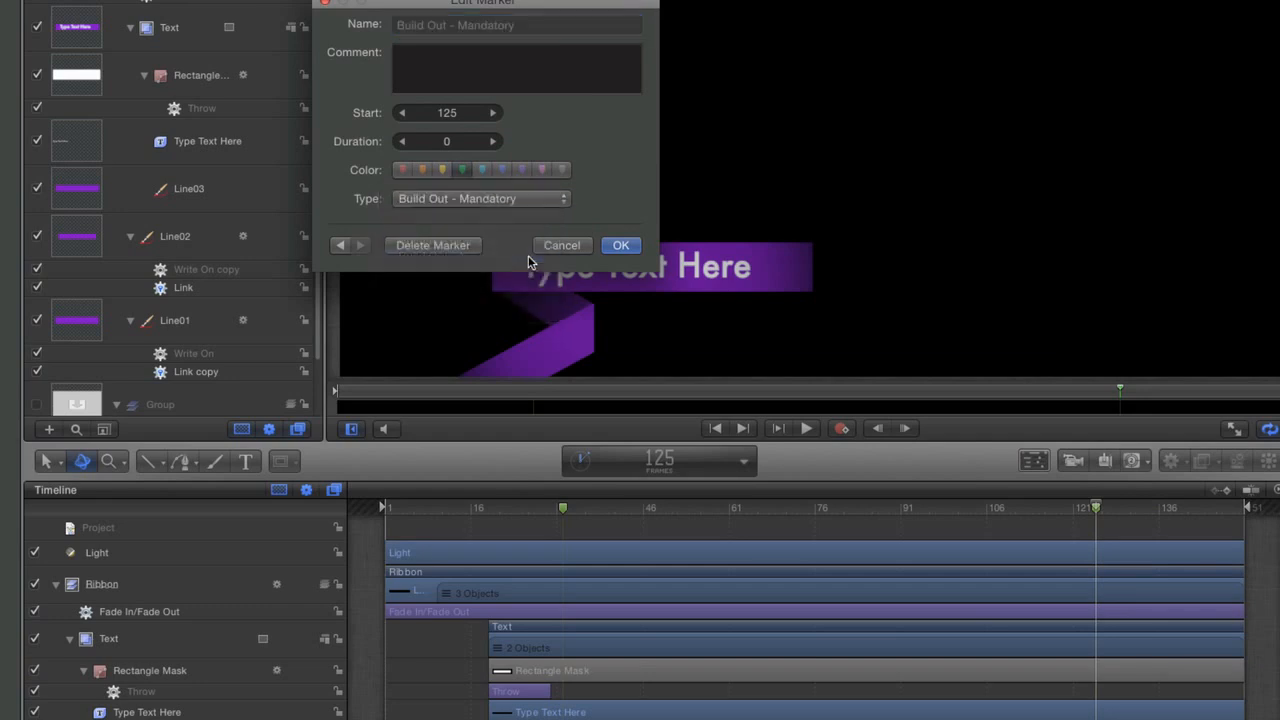
click(341, 250)
click(474, 203)
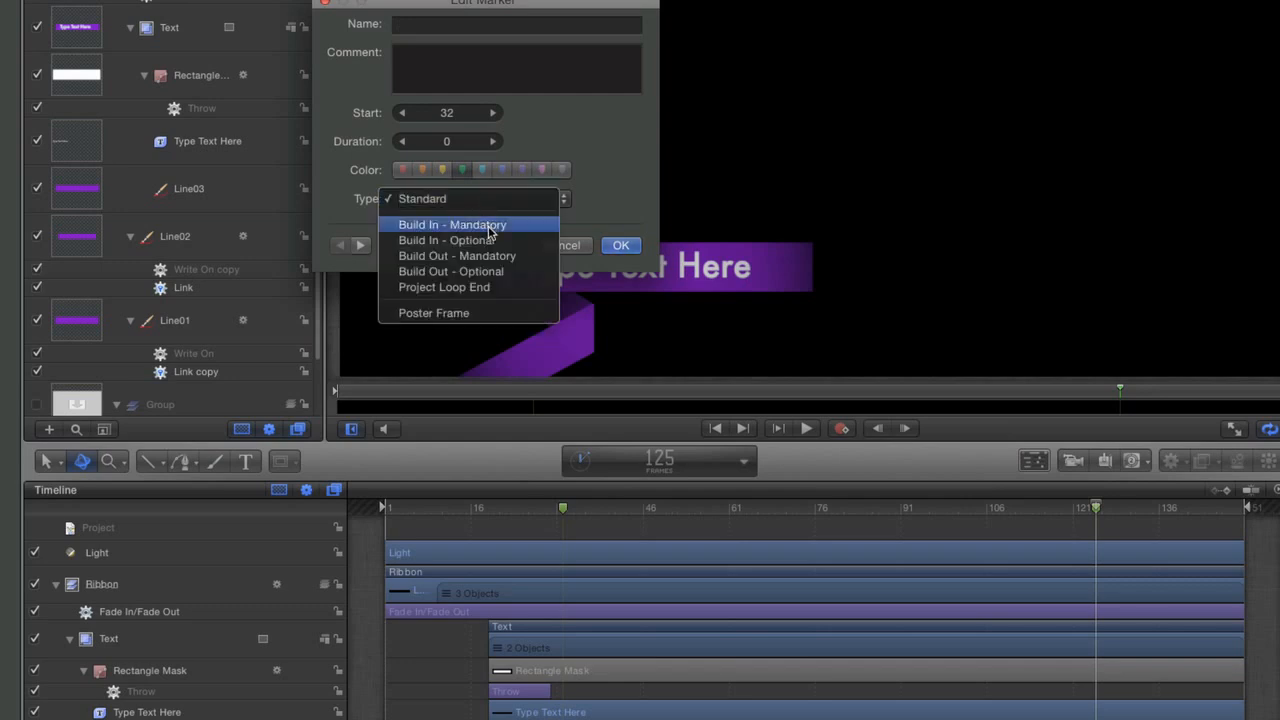
click(489, 226)
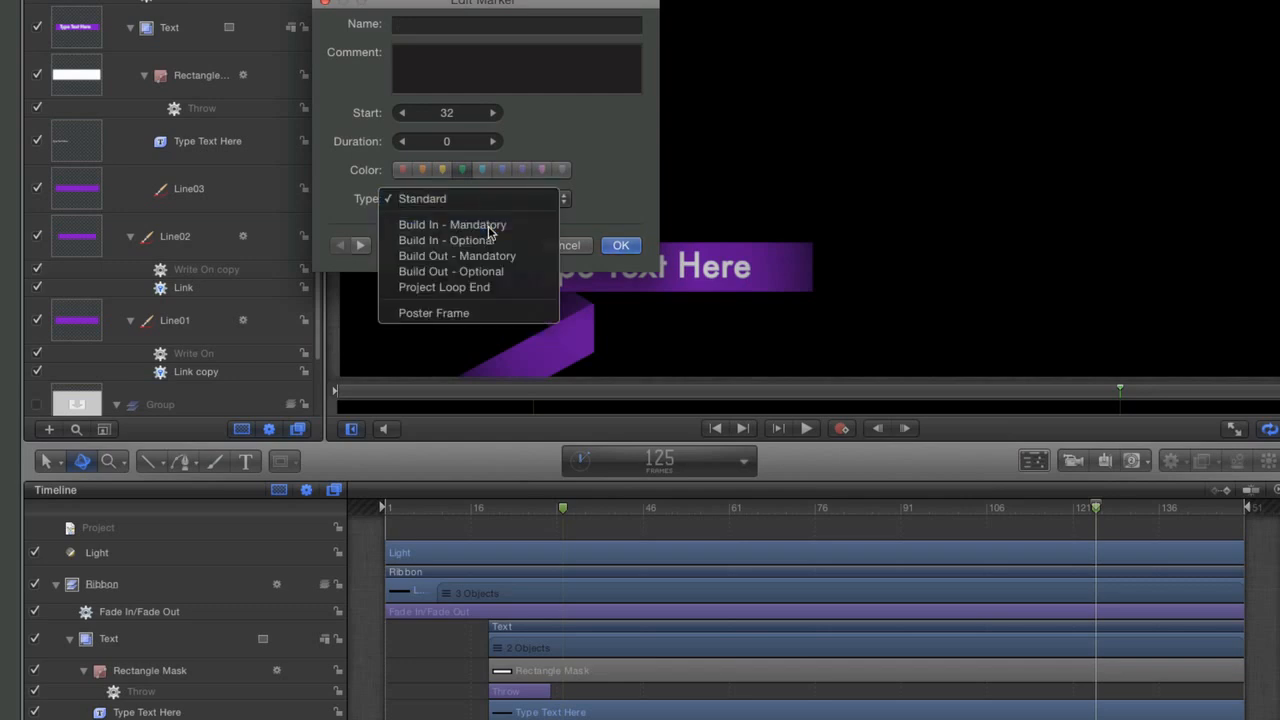
click(617, 247)
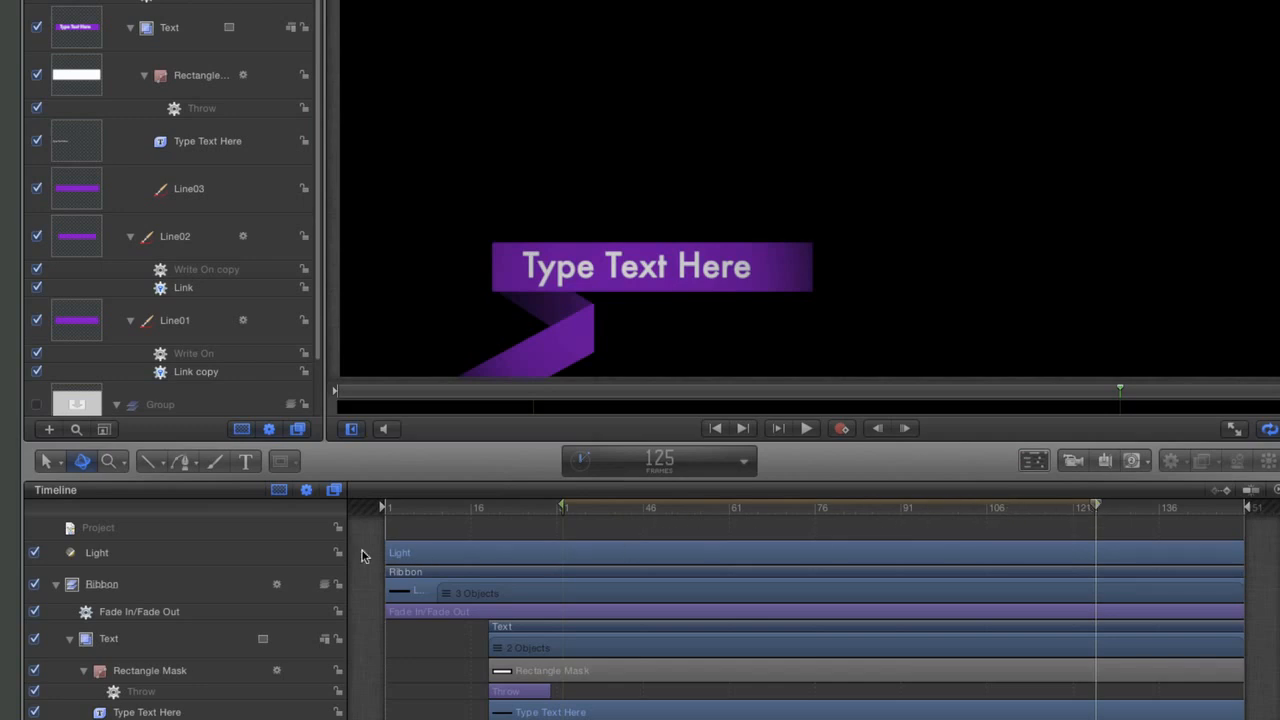
Return the playhead to frame 1 and save the ribbon title project
drag(433, 508, 375, 508)
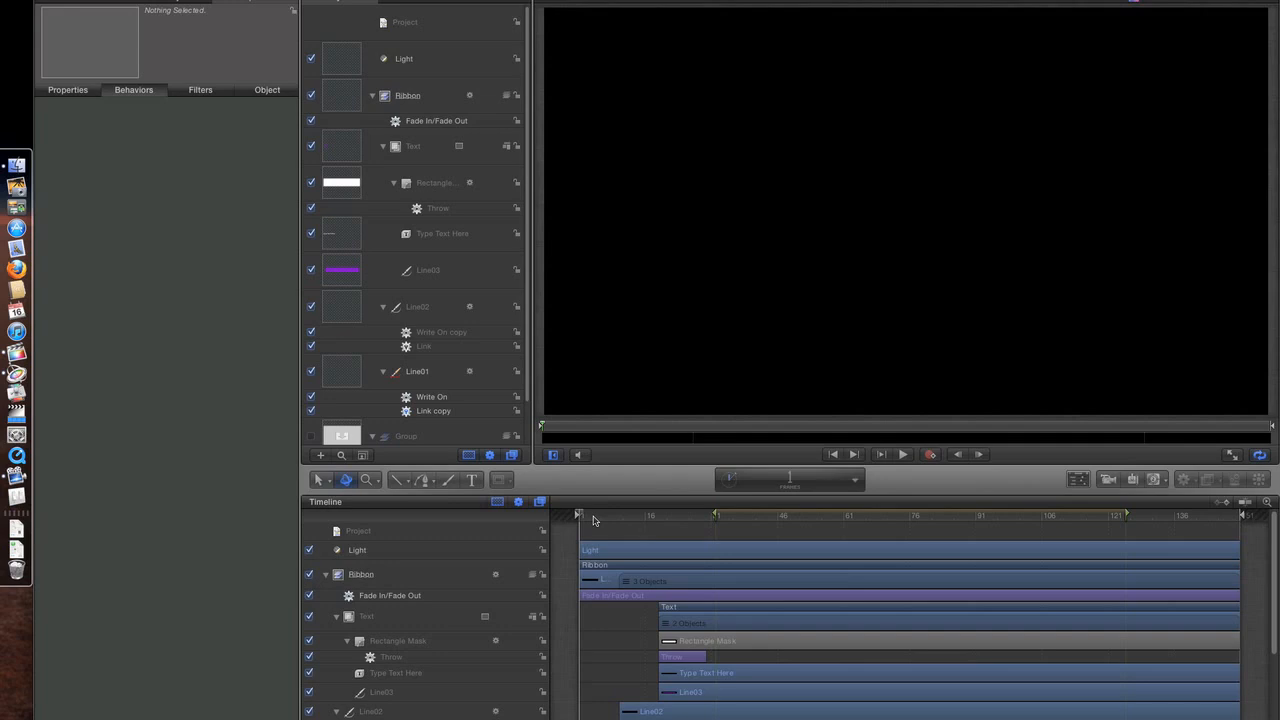
key(super+s)
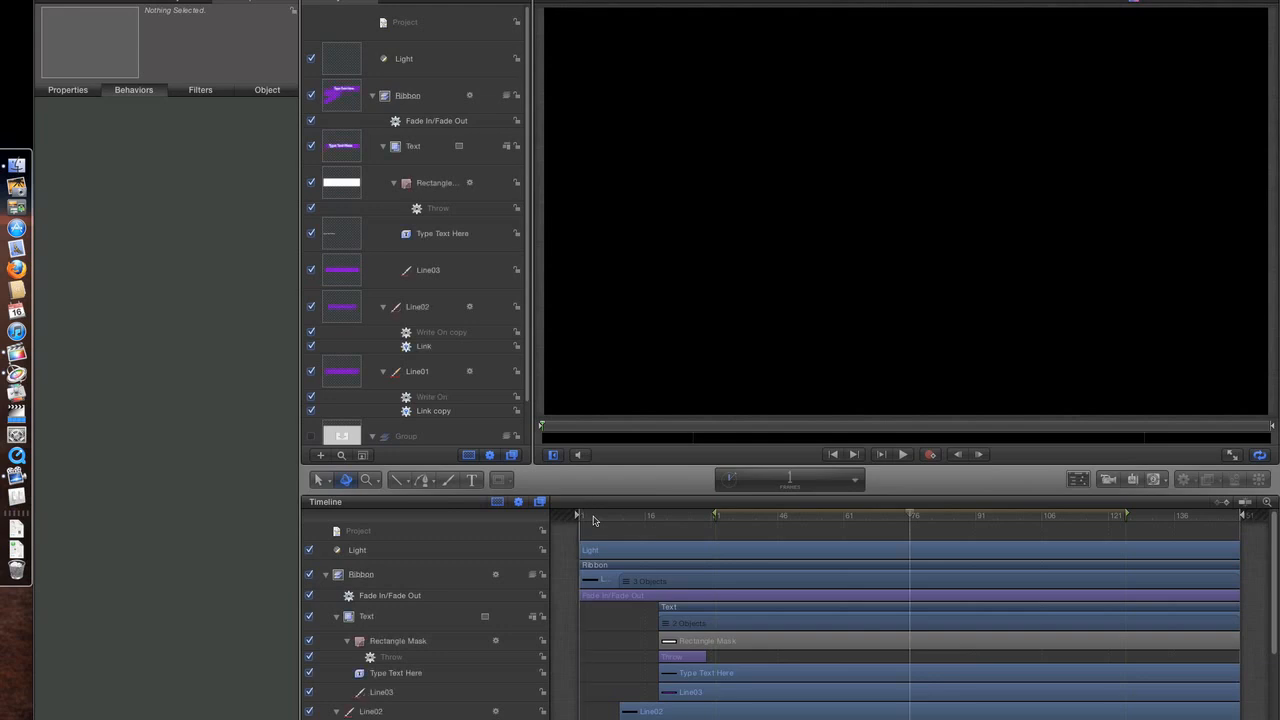
In Final Cut Pro, replace the old title with a fresh Ribbon Lower Third placed at the start of the video clip
key(super+Tab)
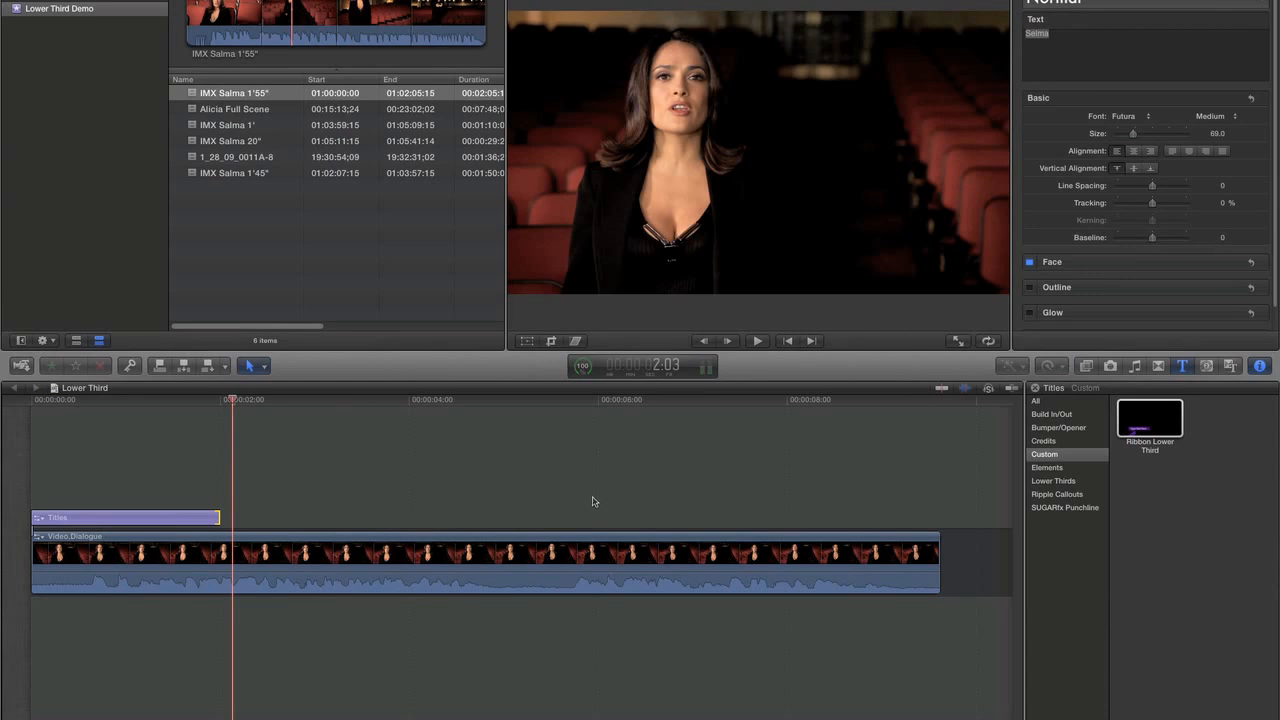
click(175, 519)
key(Delete)
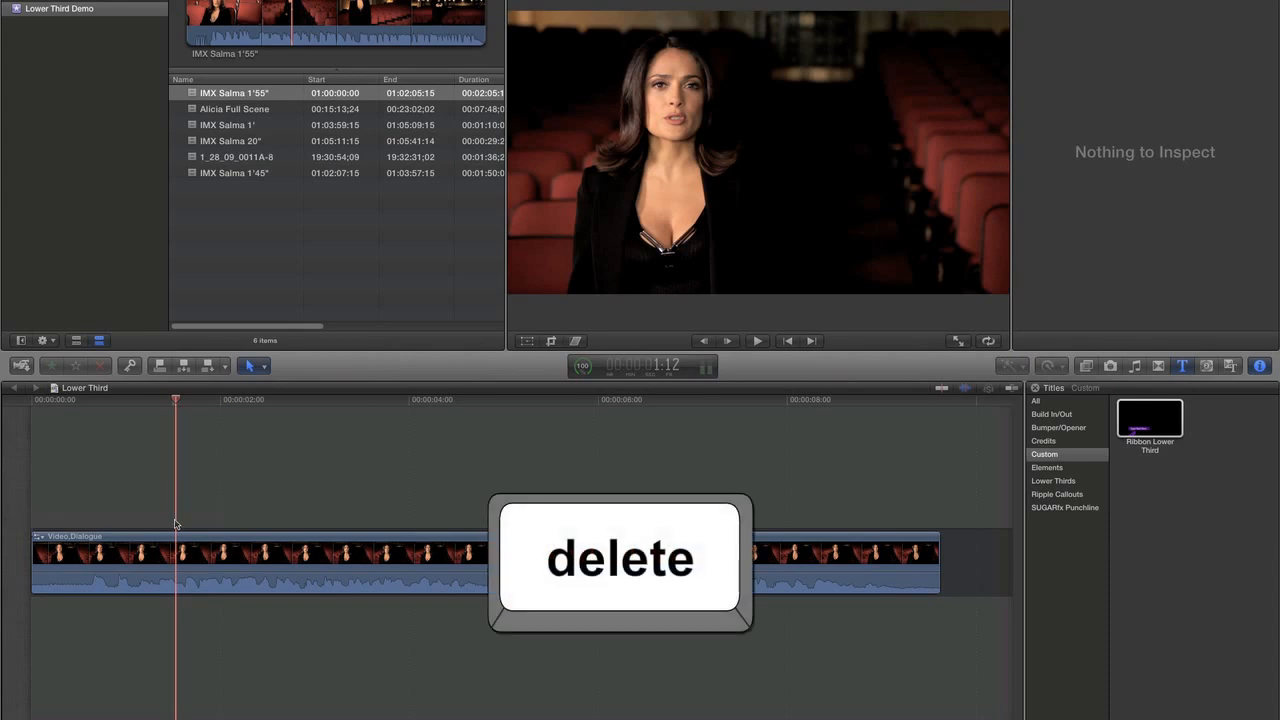
double_click(1166, 425)
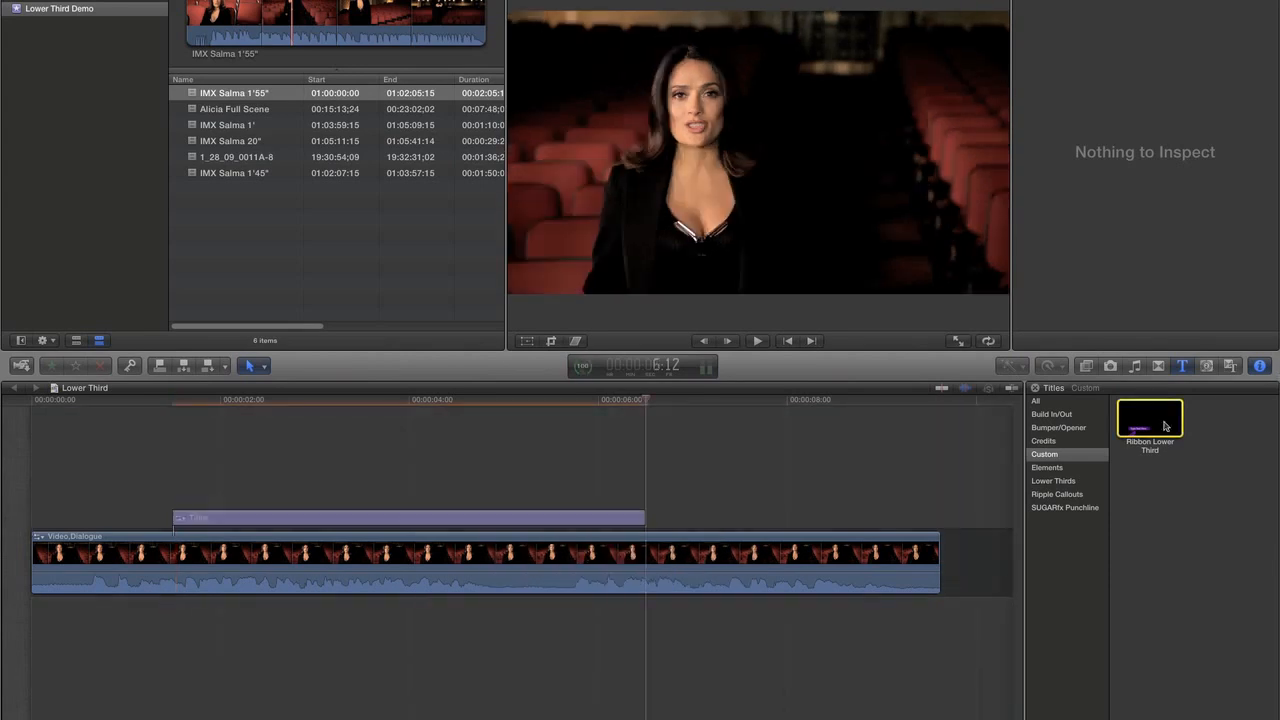
drag(484, 402, 177, 517)
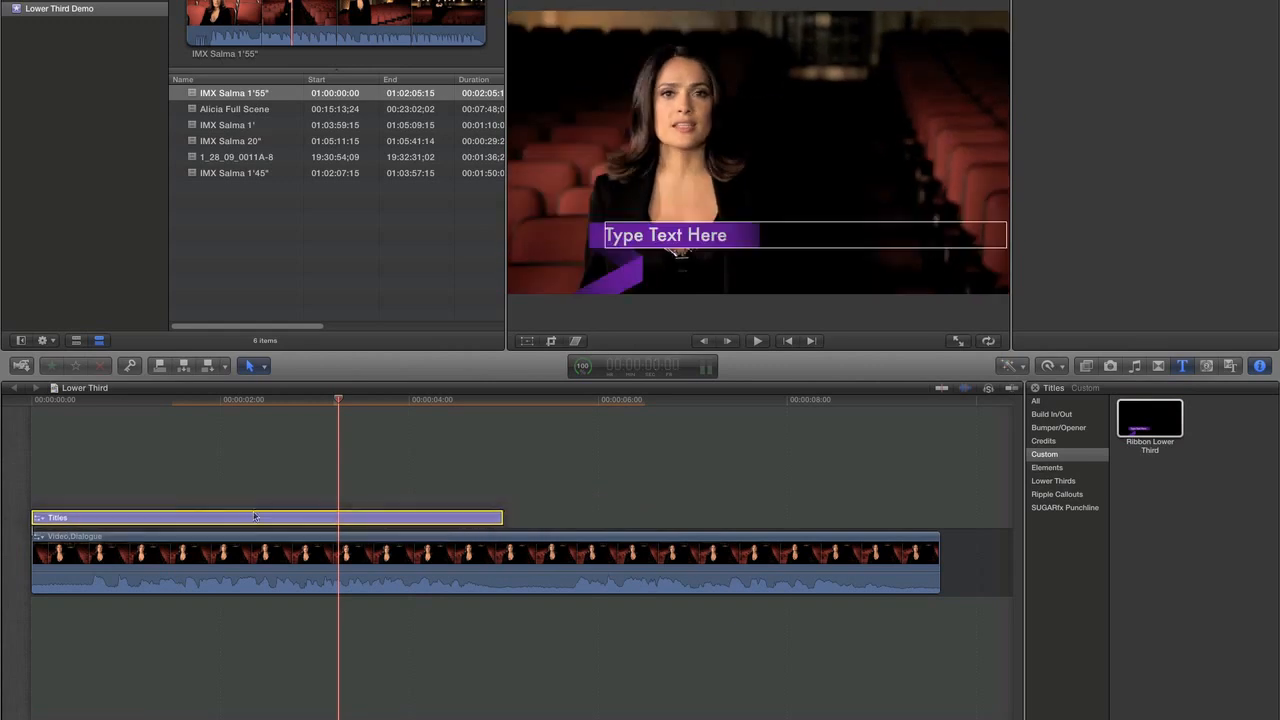
Stretch the new ribbon title to the end of the video clip and play its build-in animation
drag(503, 517, 940, 517)
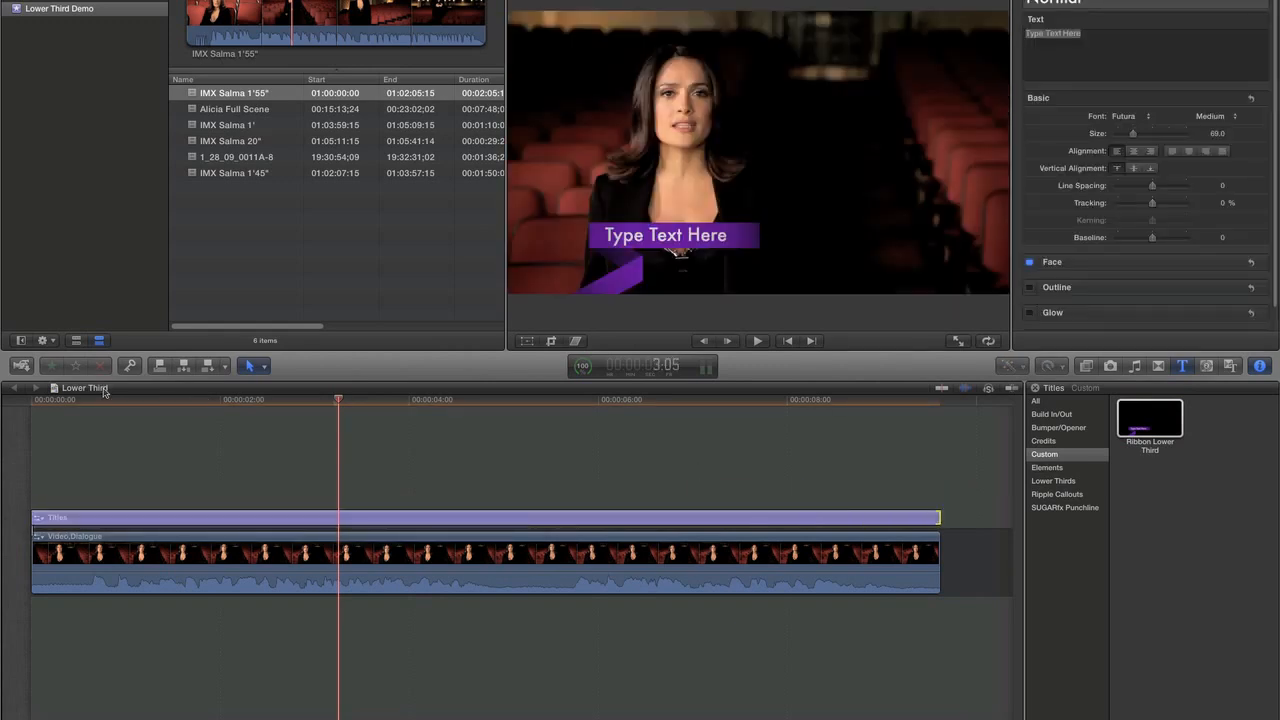
drag(105, 399, 21, 406)
key(space)
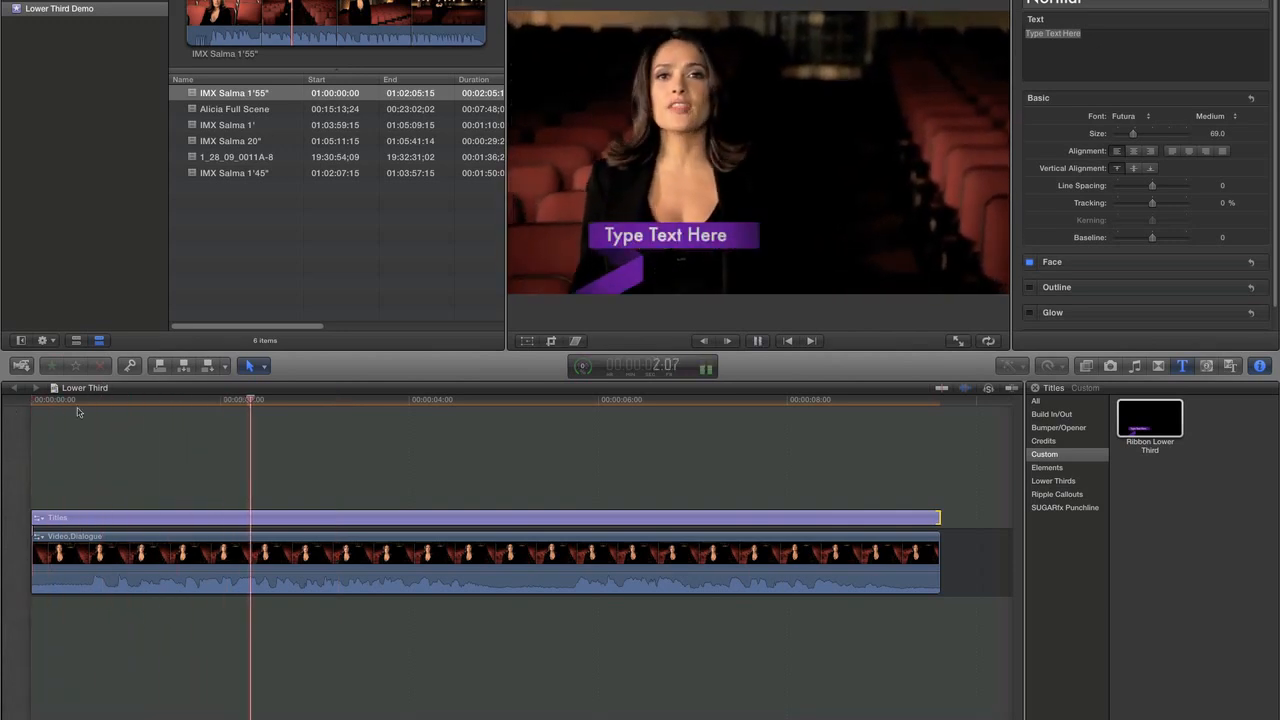
key(space)
Shorten the new ribbon title to about two seconds and play it in full from the start
key(comma)
key(comma)
key(comma)
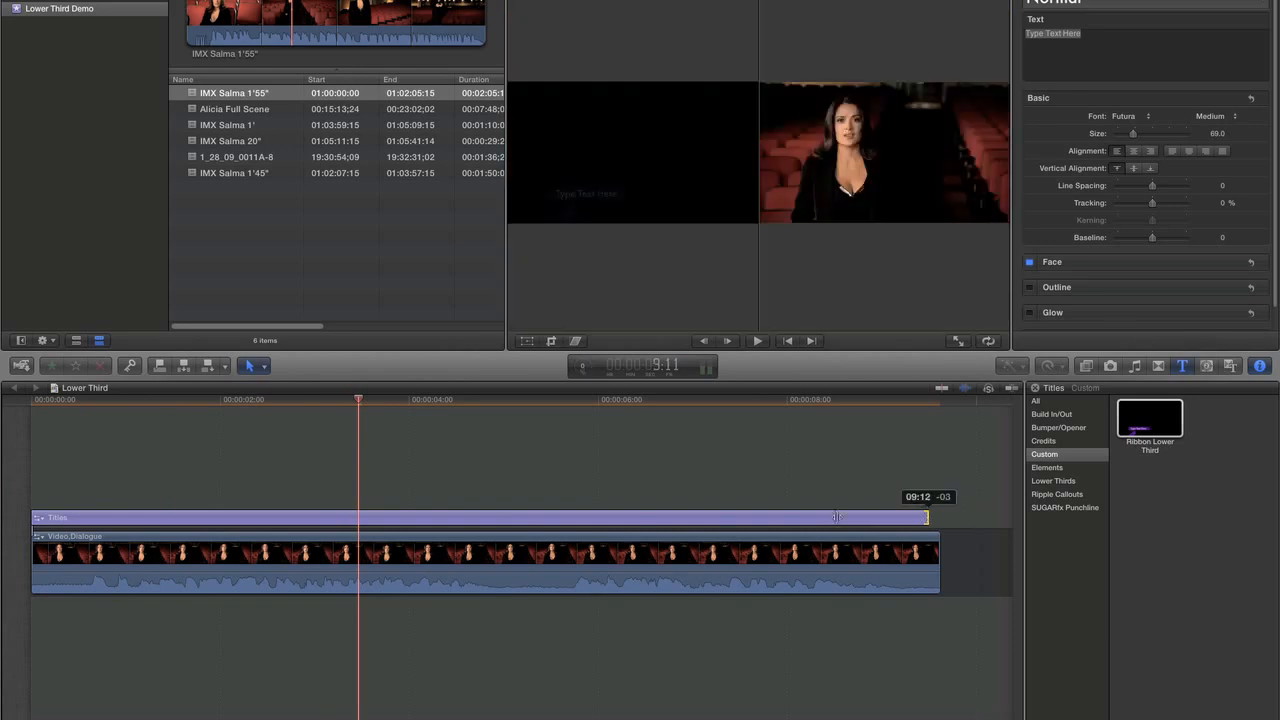
drag(836, 517, 217, 517)
drag(140, 400, 4, 400)
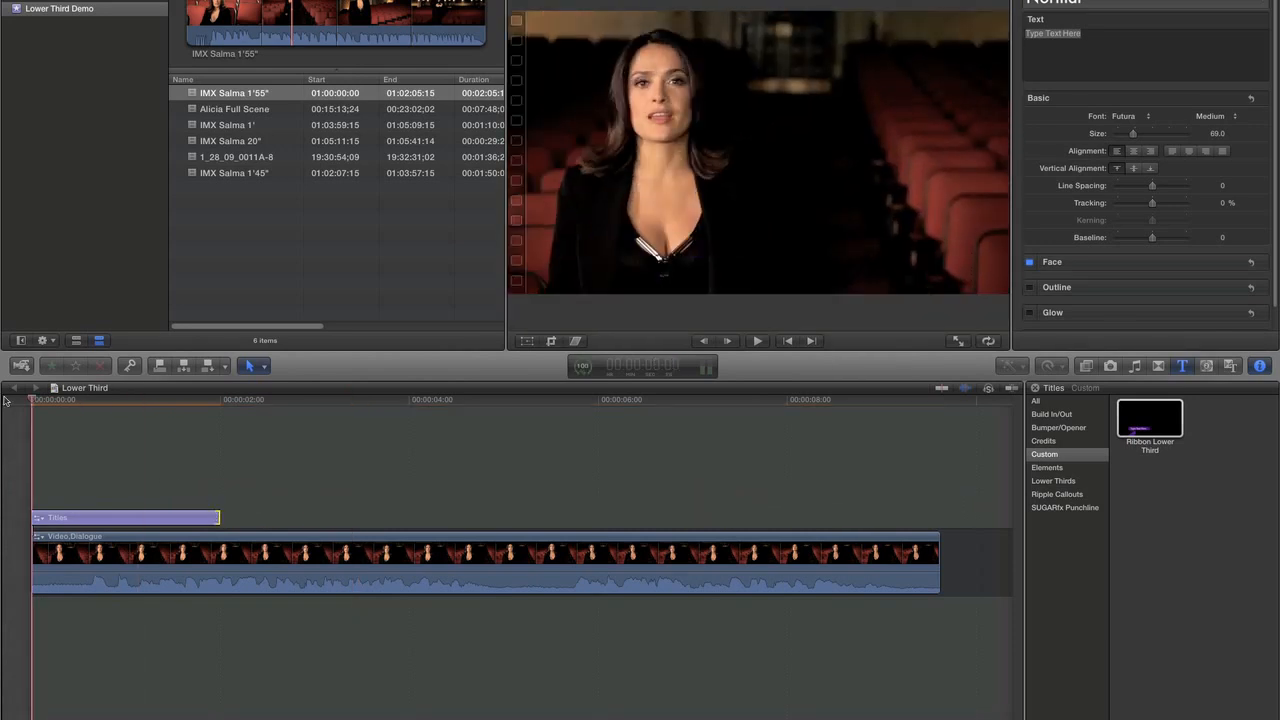
key(space)
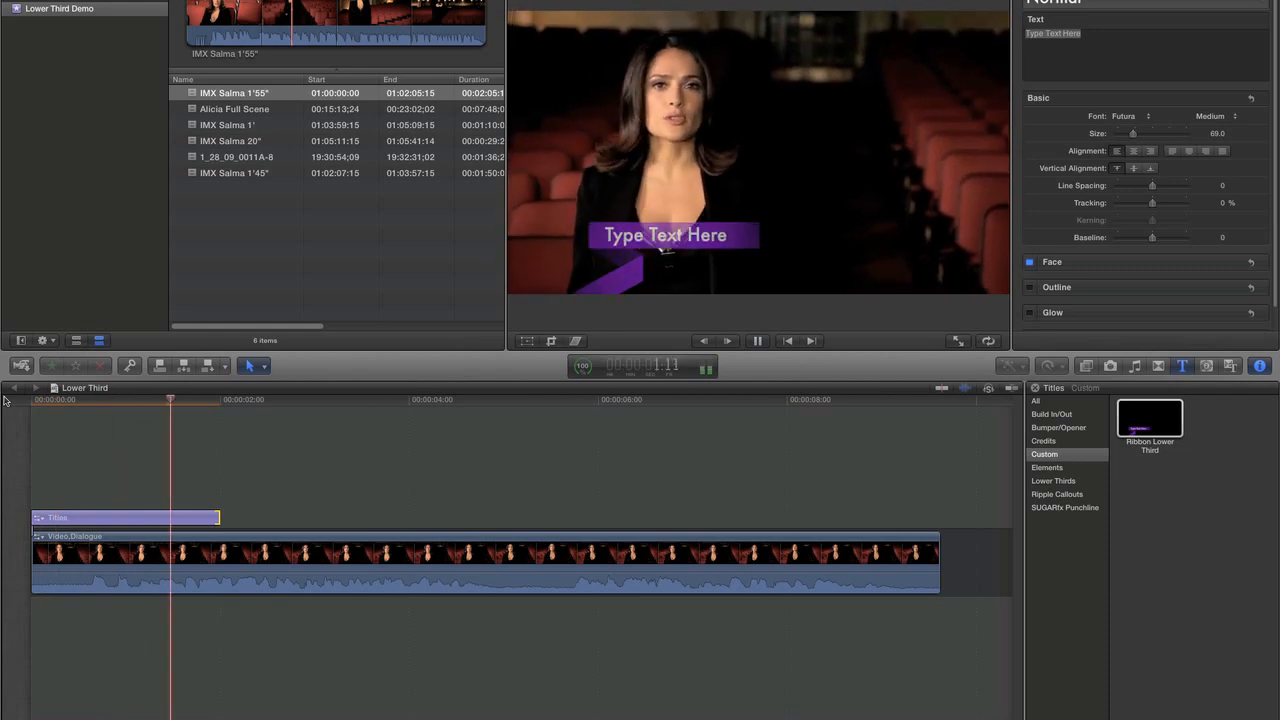
key(space)
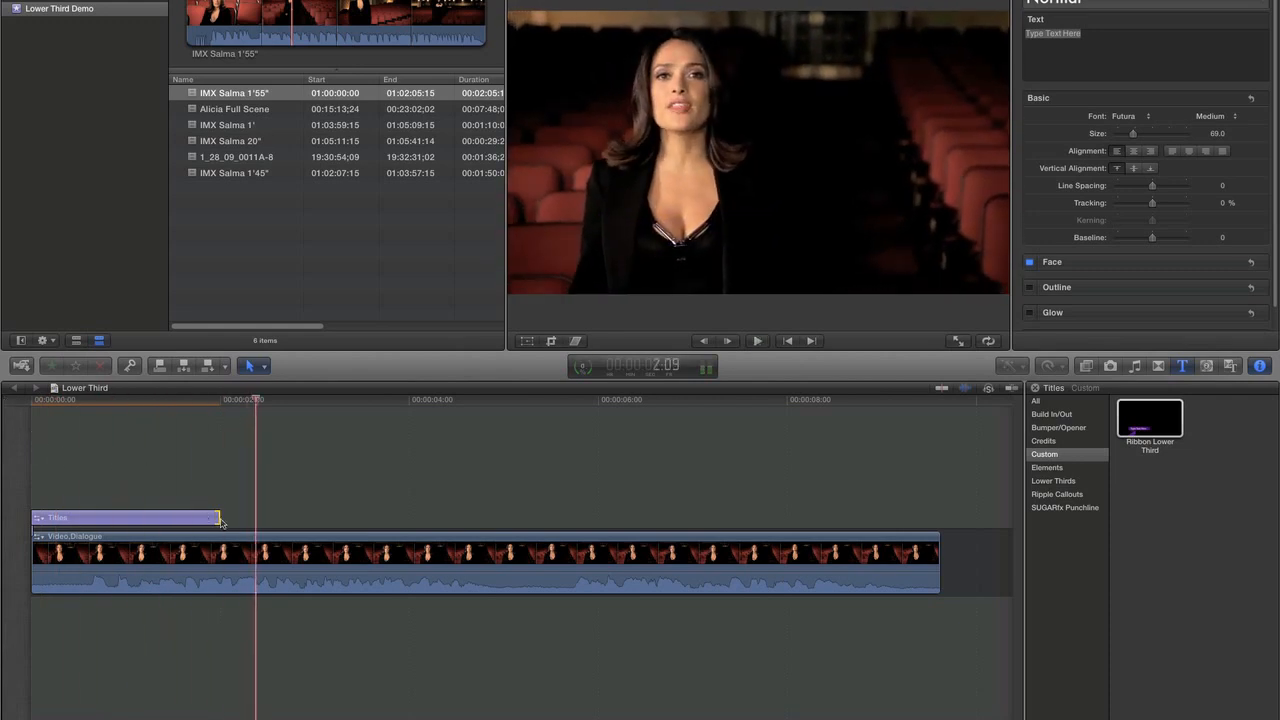
Lengthen the new ribbon title to about four seconds and play the timeline from the start past its end
drag(217, 518, 411, 518)
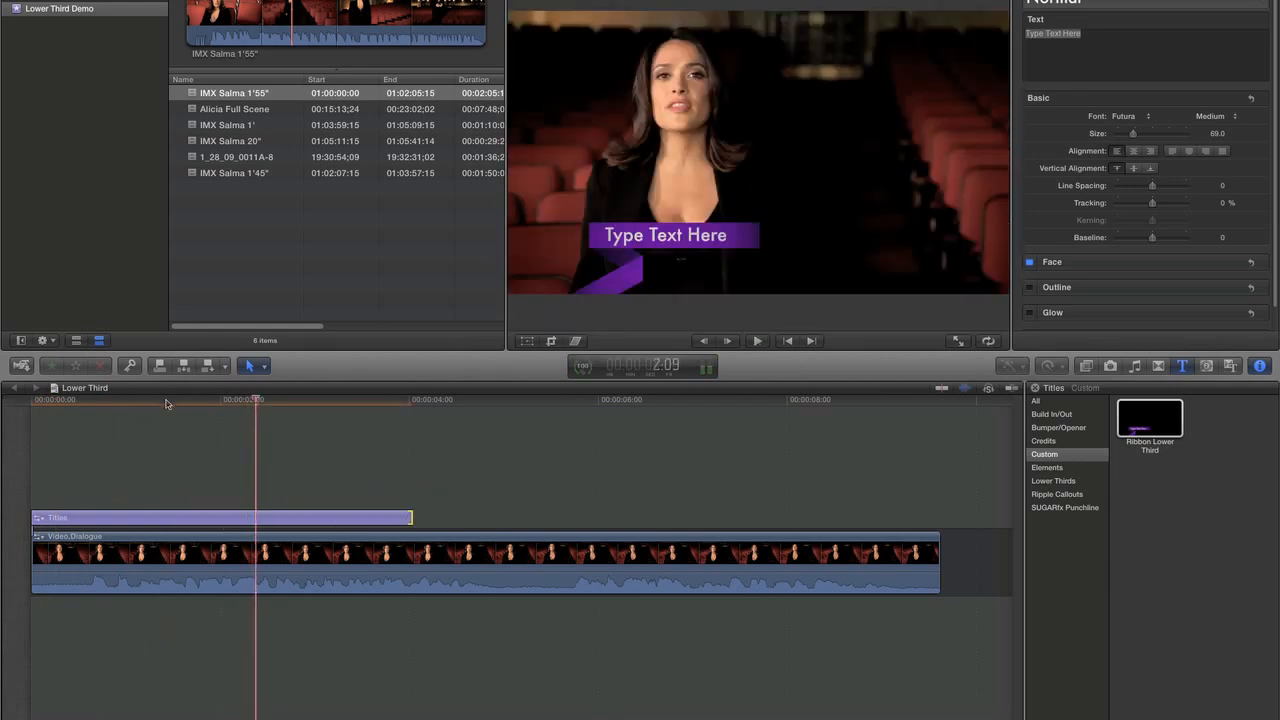
drag(168, 406, 7, 412)
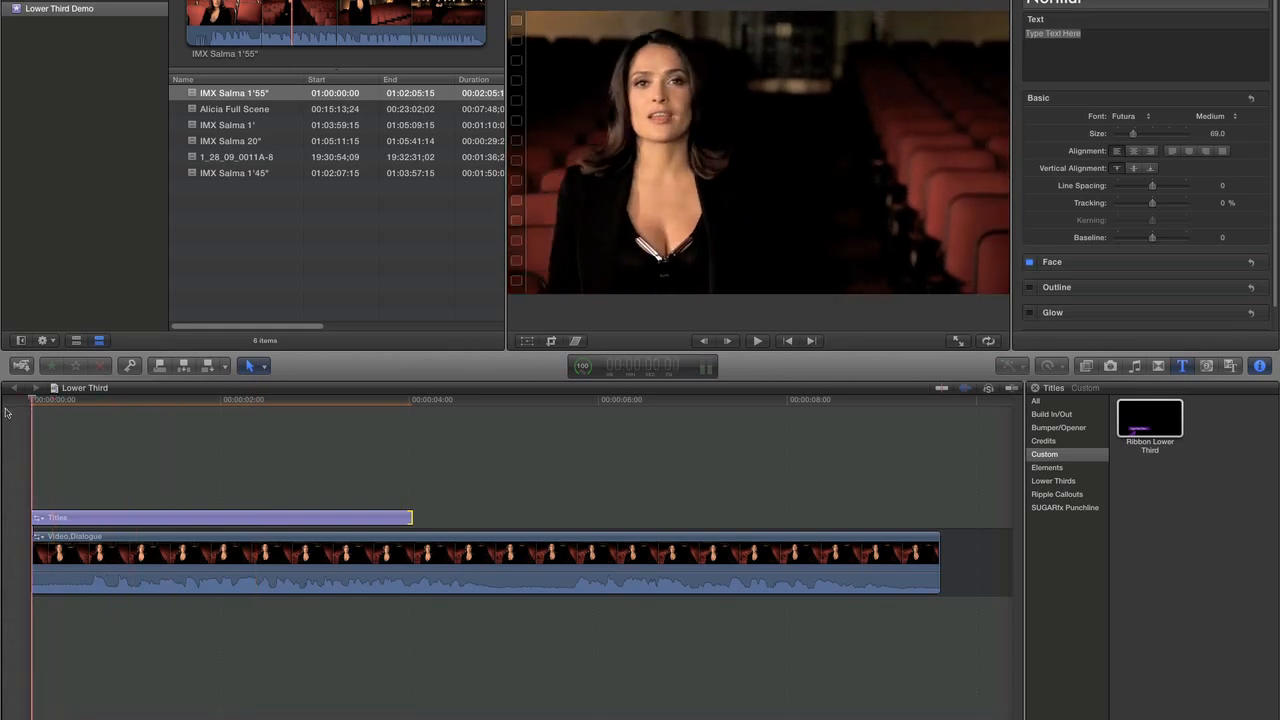
key(space)
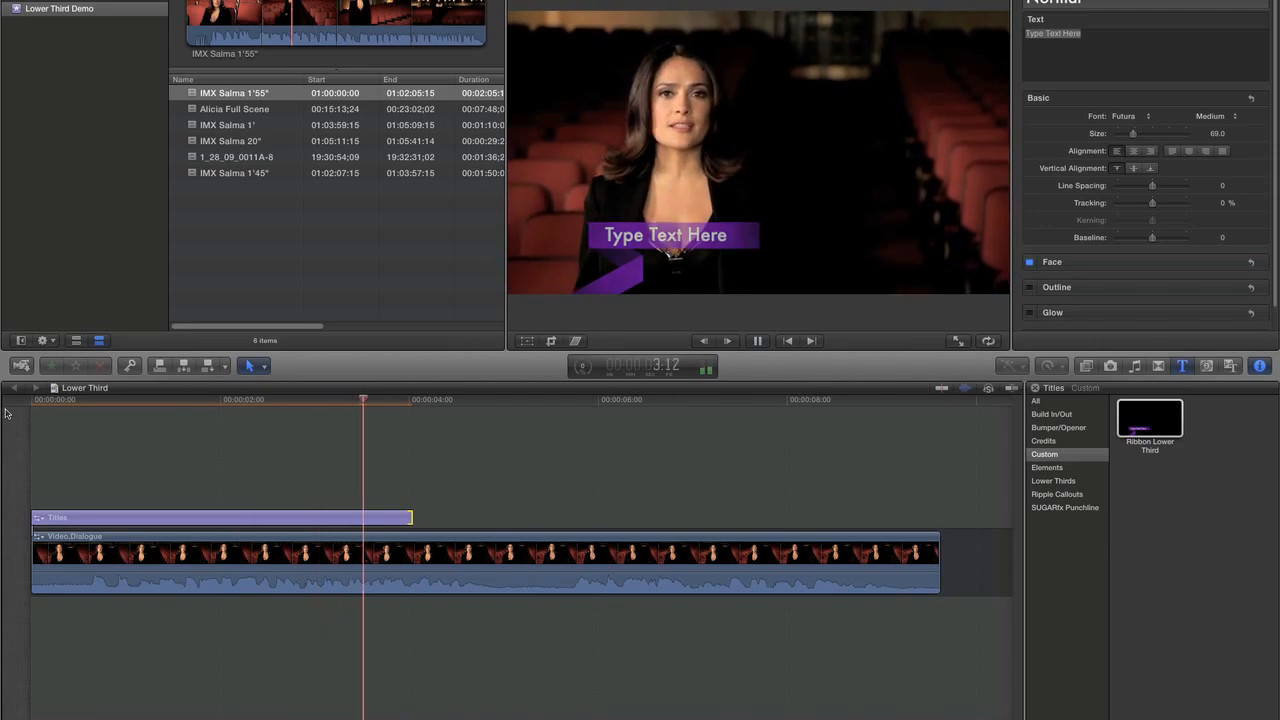
key(space)
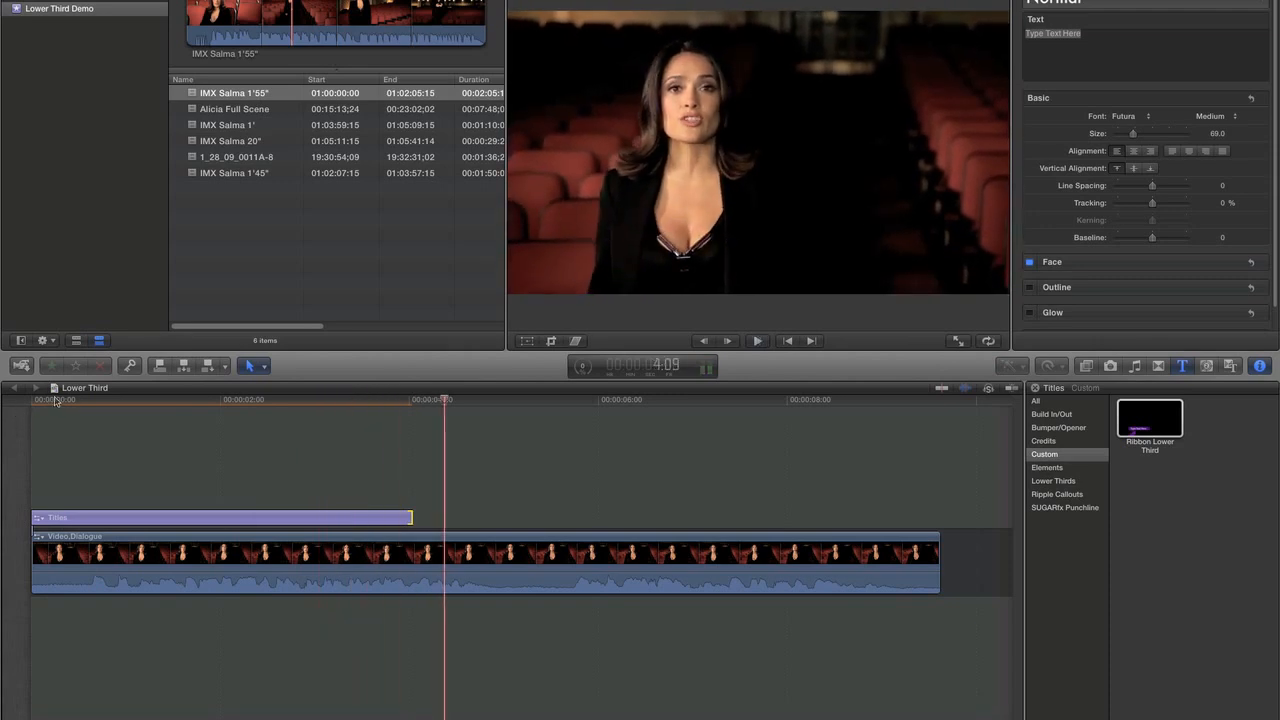